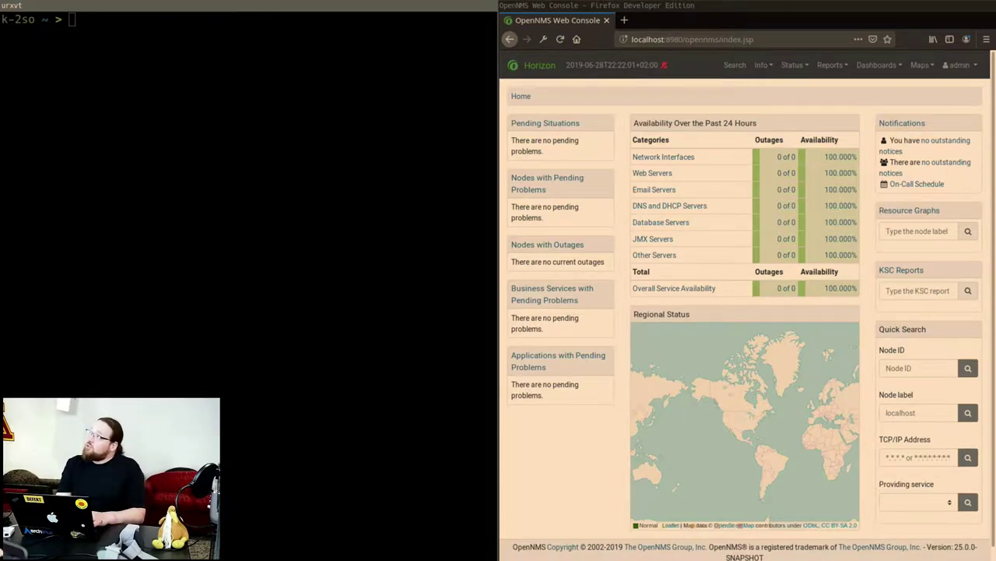
# Float the terminal over the web console and open a root shell with sudo -s, entering the root password
pyautogui.press('super+shift+space')
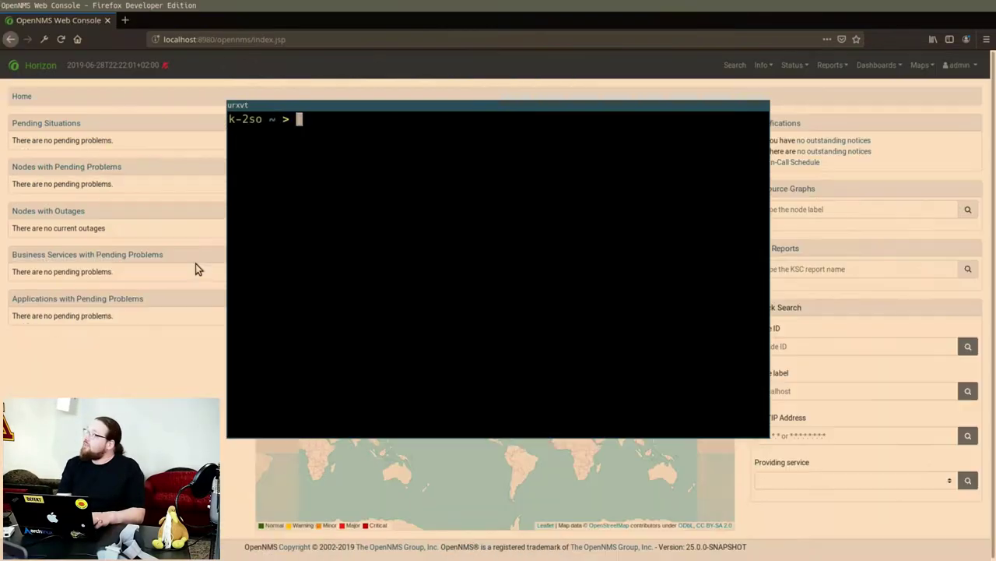
pyautogui.moveTo(338, 244); pyautogui.dragTo(494, 303)
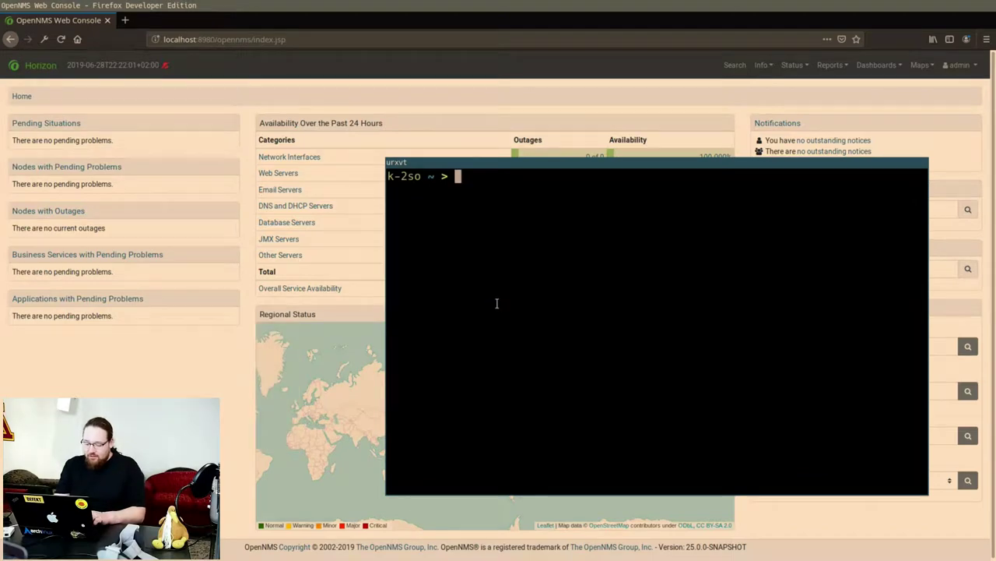
pyautogui.write('sudo -s')
pyautogui.press('Return')
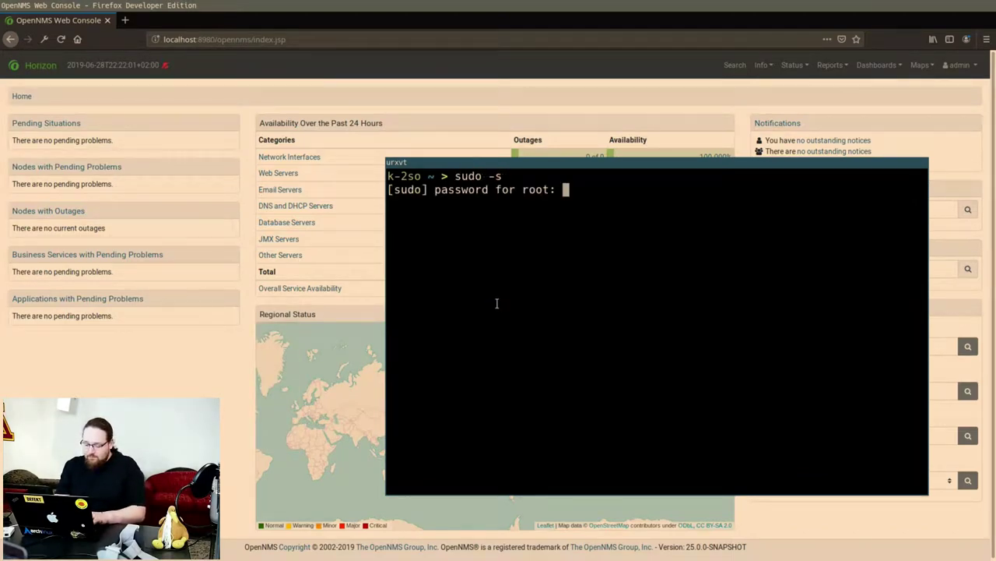
pyautogui.press('Return')
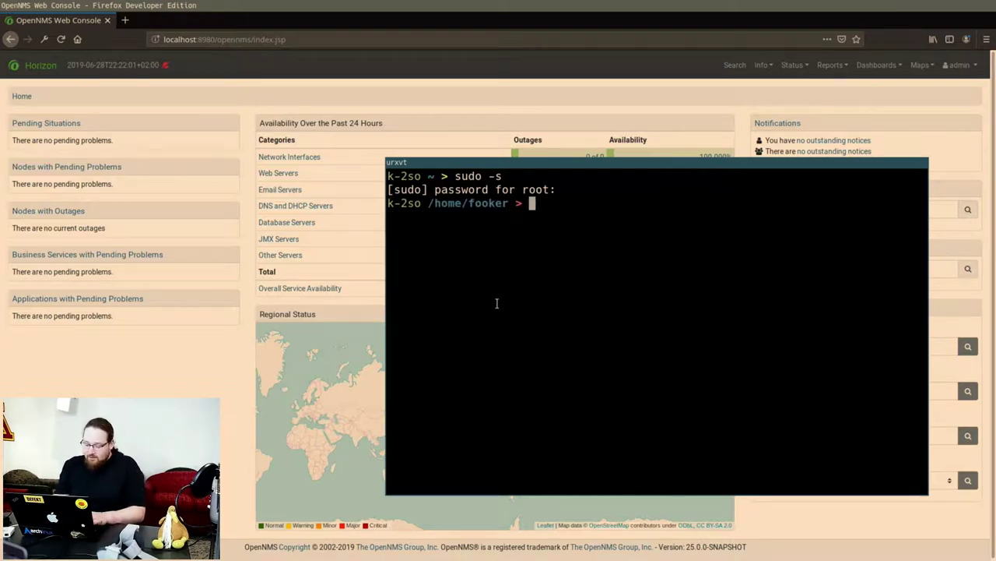
# Open /opt/opennms/etc/poller-configuration.xml in vim
pyautogui.write('vim /etc/')
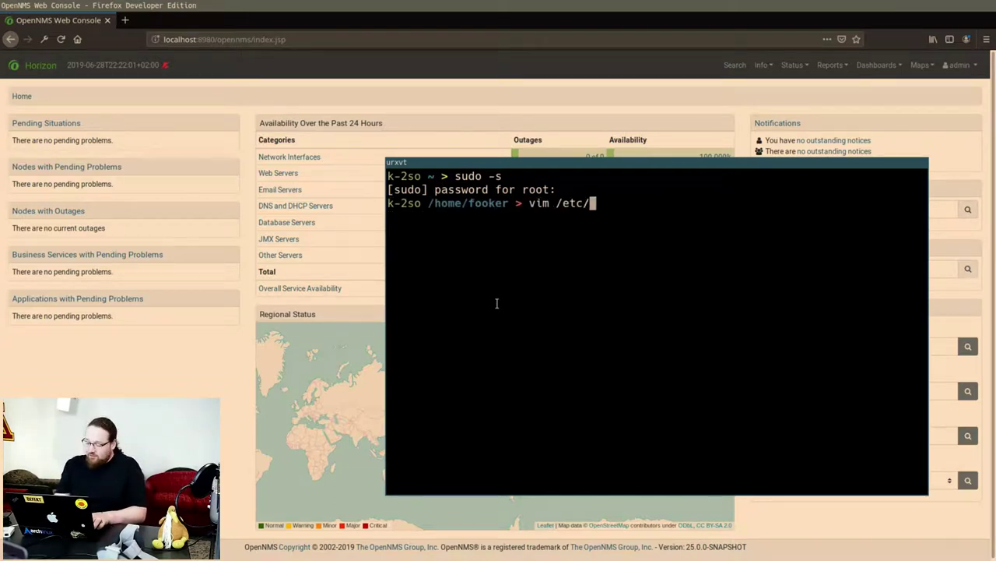
pyautogui.press('BackSpace')
pyautogui.press('BackSpace')
pyautogui.press('BackSpace')
pyautogui.press('BackSpace')
pyautogui.write('opt/op')
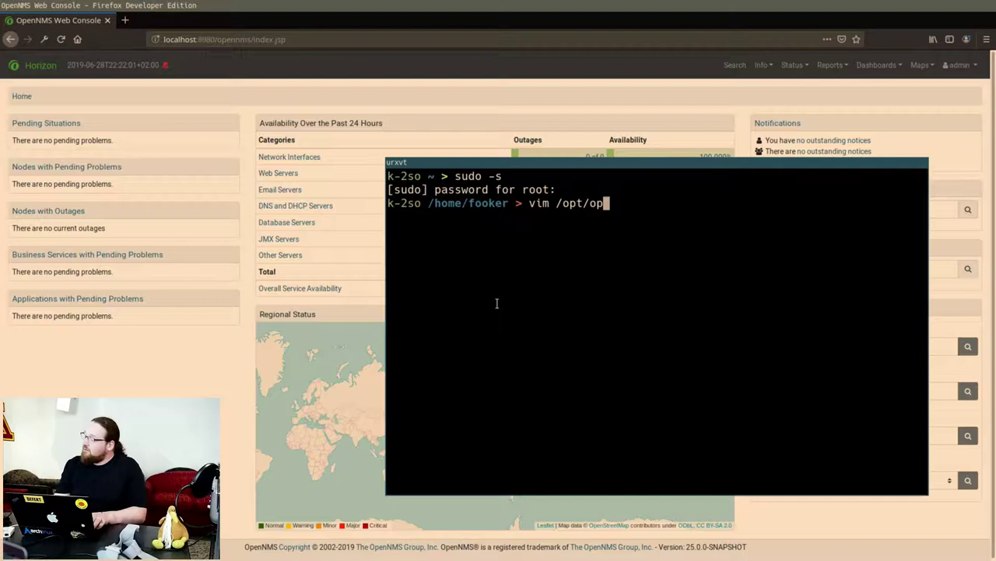
pyautogui.press('Tab')
pyautogui.write('/')
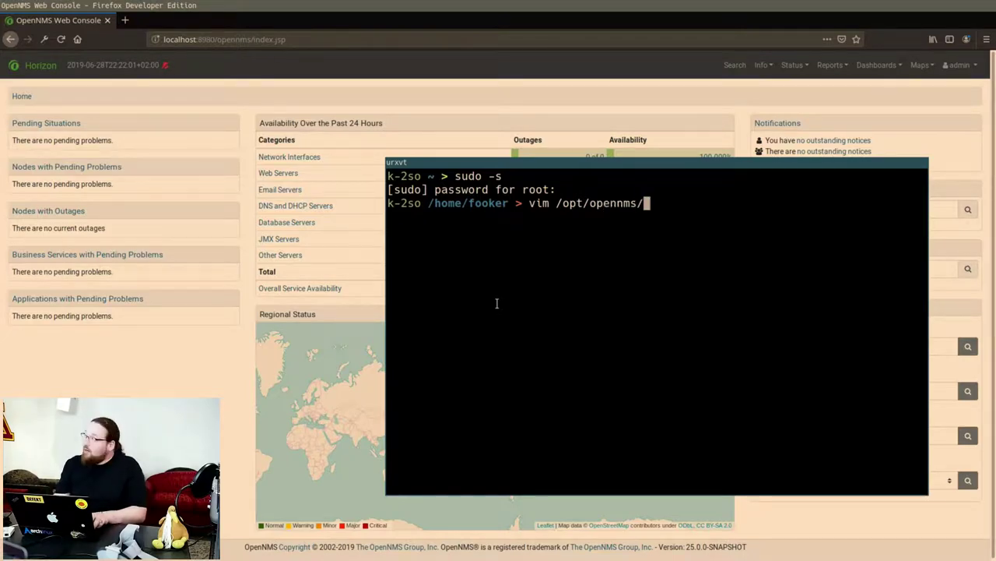
pyautogui.write('etc/poller')
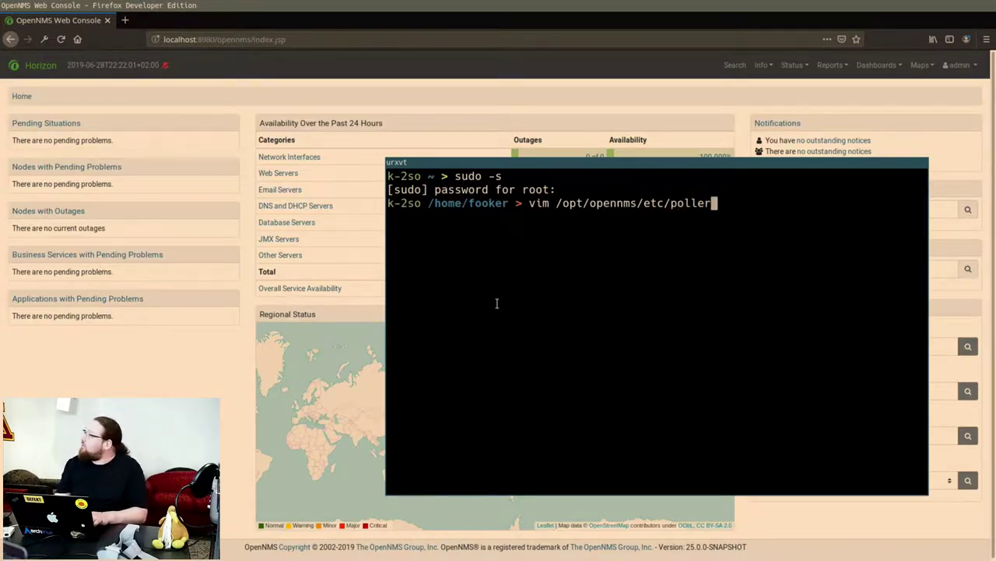
pyautogui.press('Tab')
pyautogui.press('Return')
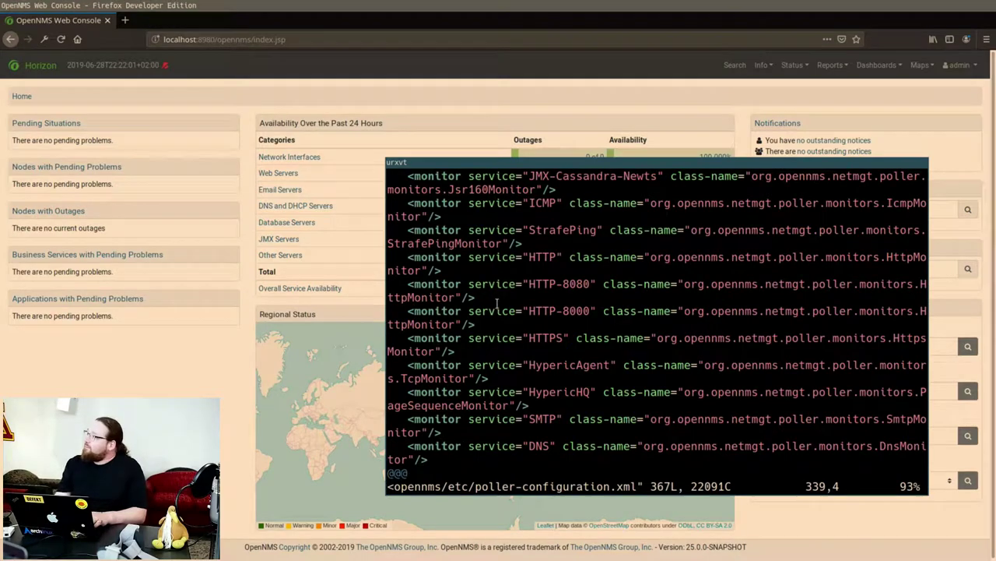
# Enlarge the terminal and paste the HTTP-VHost monitor entry with class org.opennms.netmgt.poller.monitors.HttpMonitor on a new line below the HTTP monitor
pyautogui.moveTo(413, 231); pyautogui.dragTo(221, 128)
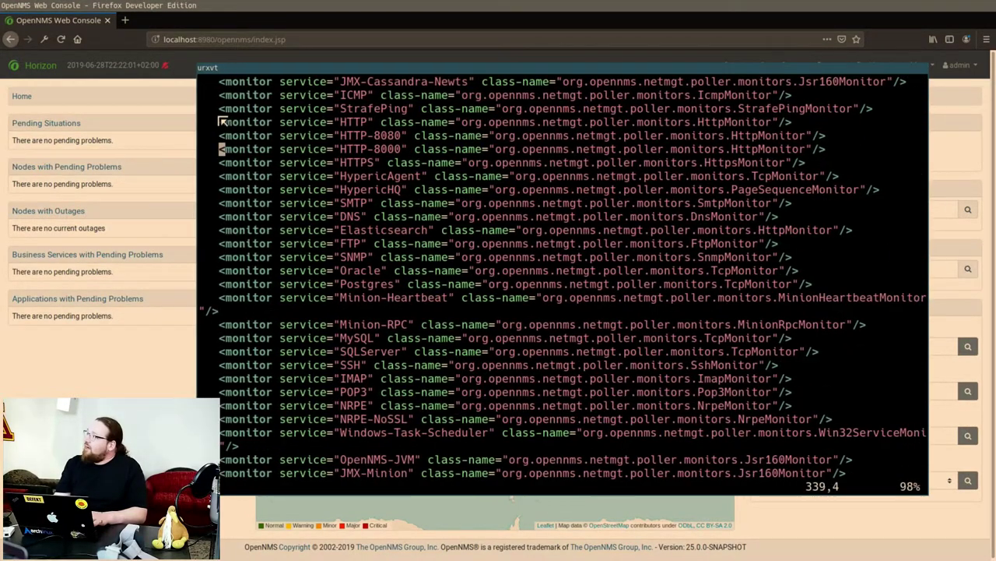
pyautogui.press('k')
pyautogui.press('k')
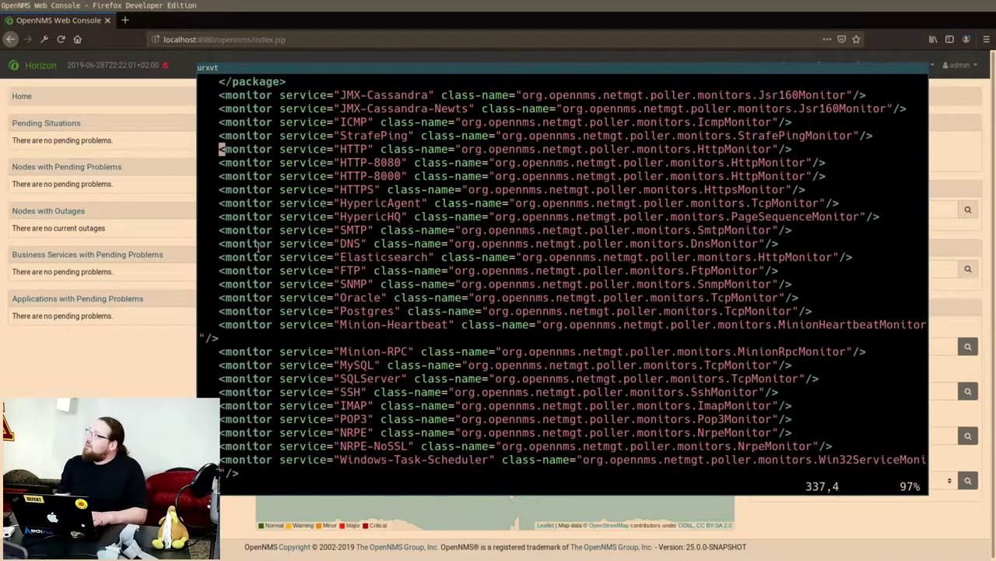
pyautogui.press('k')
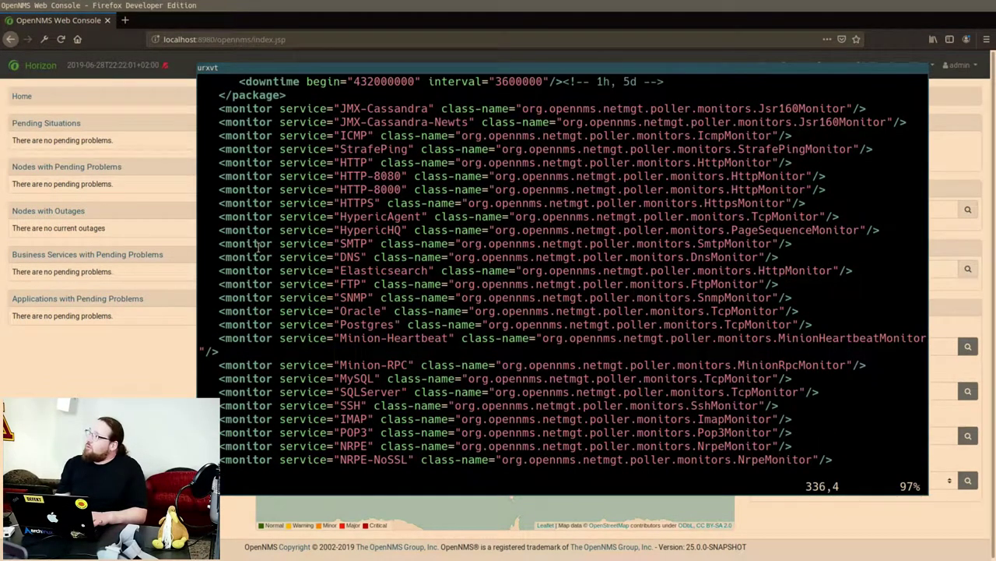
pyautogui.press('j')
pyautogui.press('l')
pyautogui.press('l')
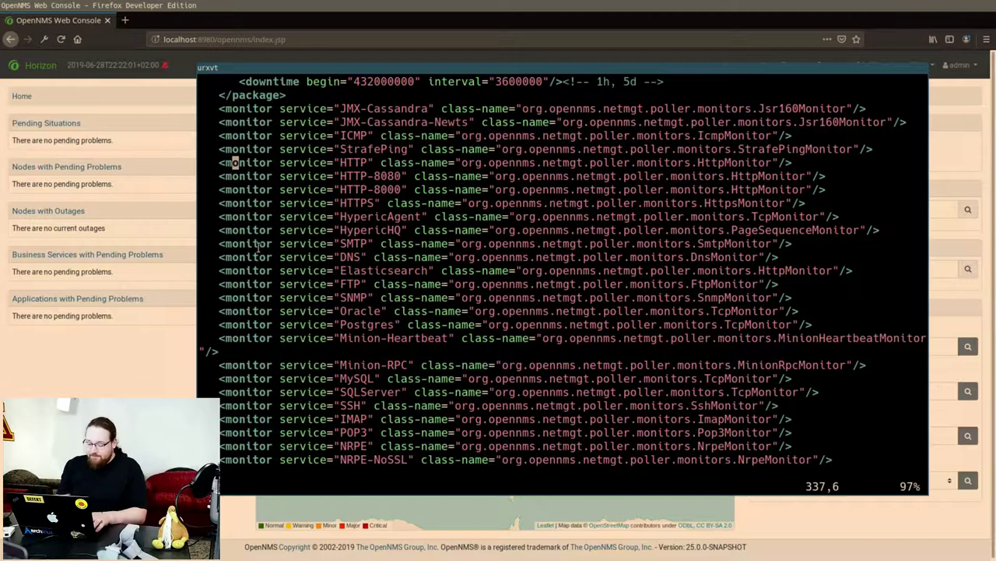
pyautogui.press('l')
pyautogui.press('$')
pyautogui.press('o')
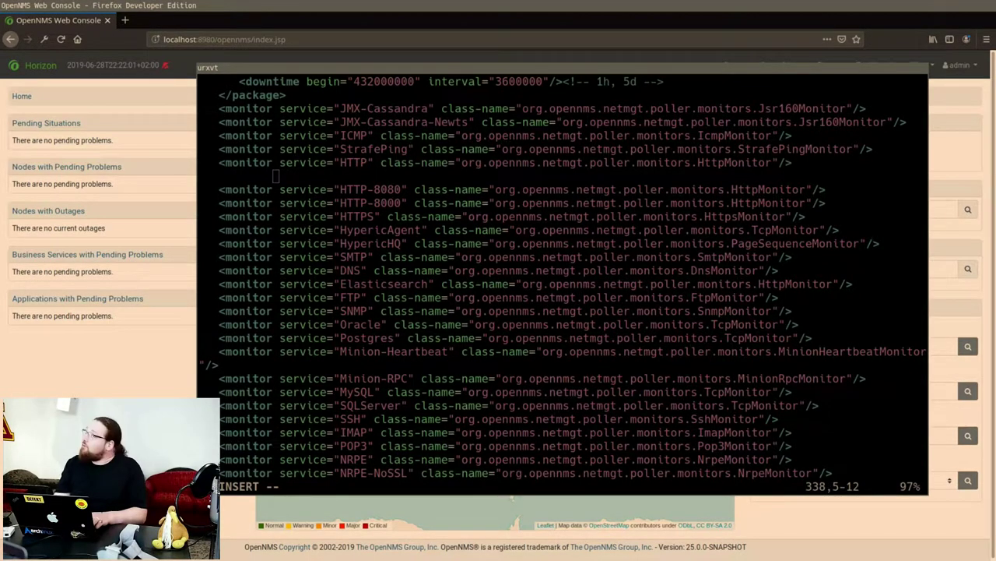
pyautogui.middleClick(422, 255)
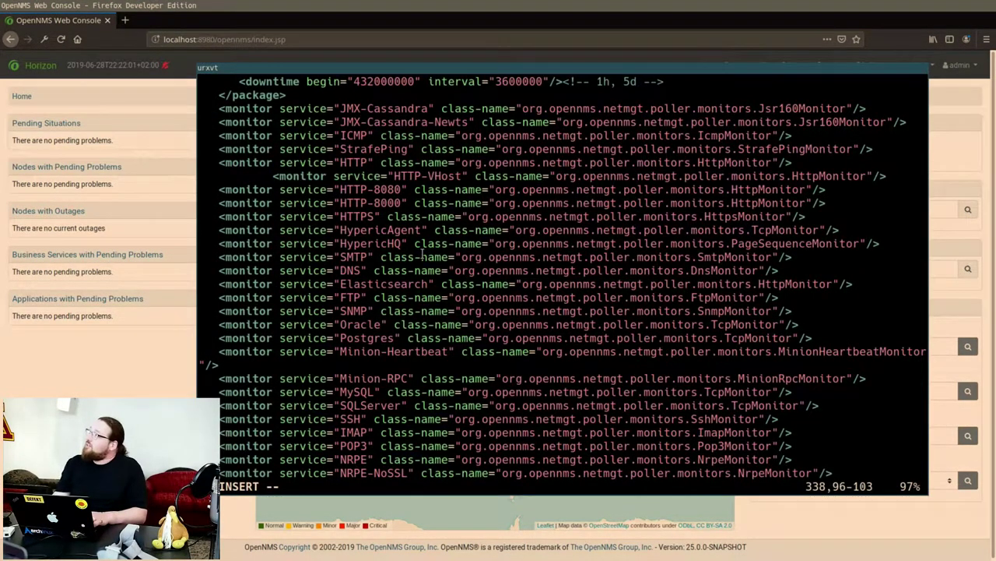
# Correct the indentation of the HTTP-VHost monitor line to match the neighbouring monitor entries
pyautogui.press('Home')
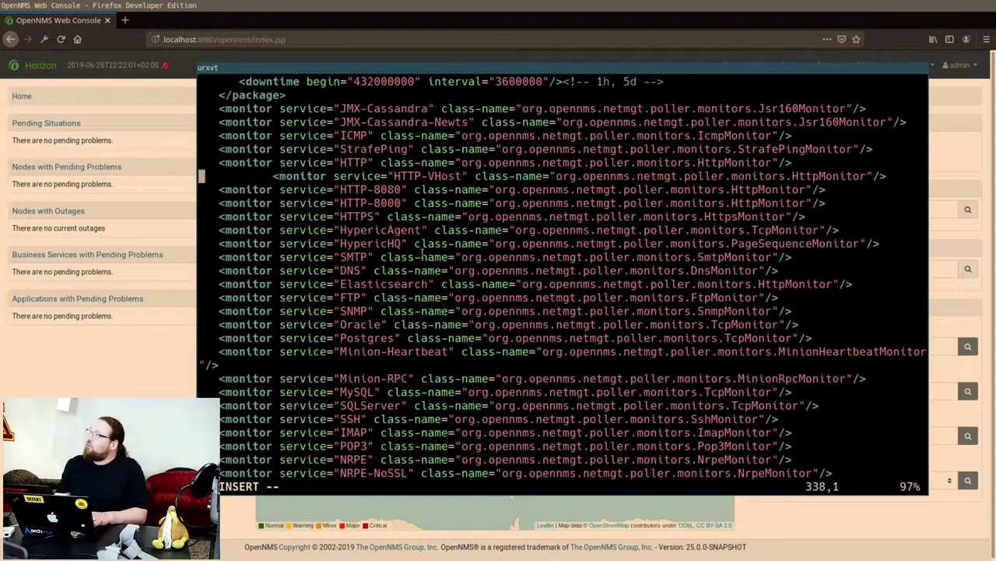
pyautogui.press('Right')
pyautogui.press('Delete')
pyautogui.press('Delete')
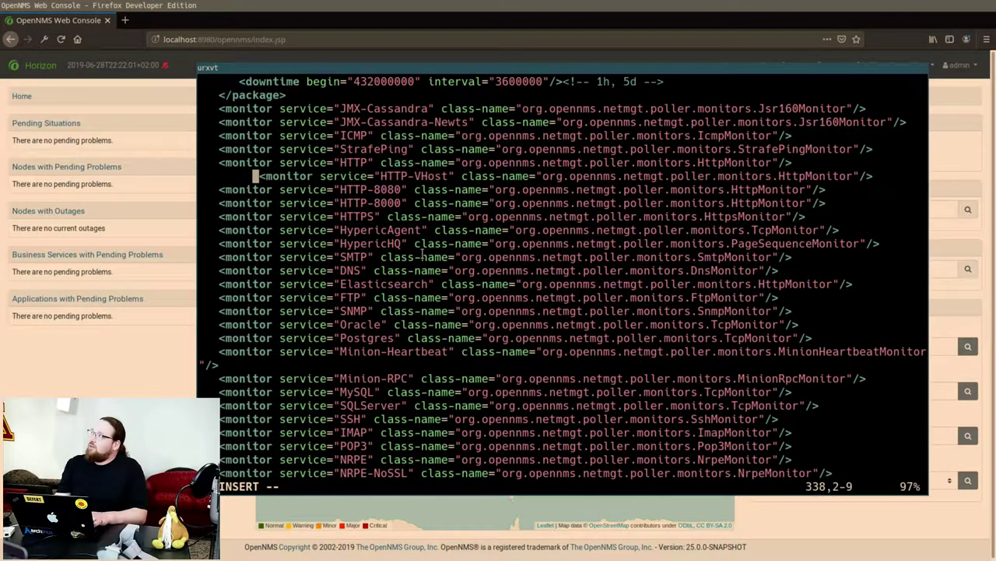
pyautogui.press('Delete')
pyautogui.press('Home')
pyautogui.press('Delete')
pyautogui.press('Delete')
pyautogui.press('Delete')
pyautogui.press('Delete')
pyautogui.press('Delete')
pyautogui.press('Delete')
pyautogui.press('Delete')
pyautogui.press('Delete')
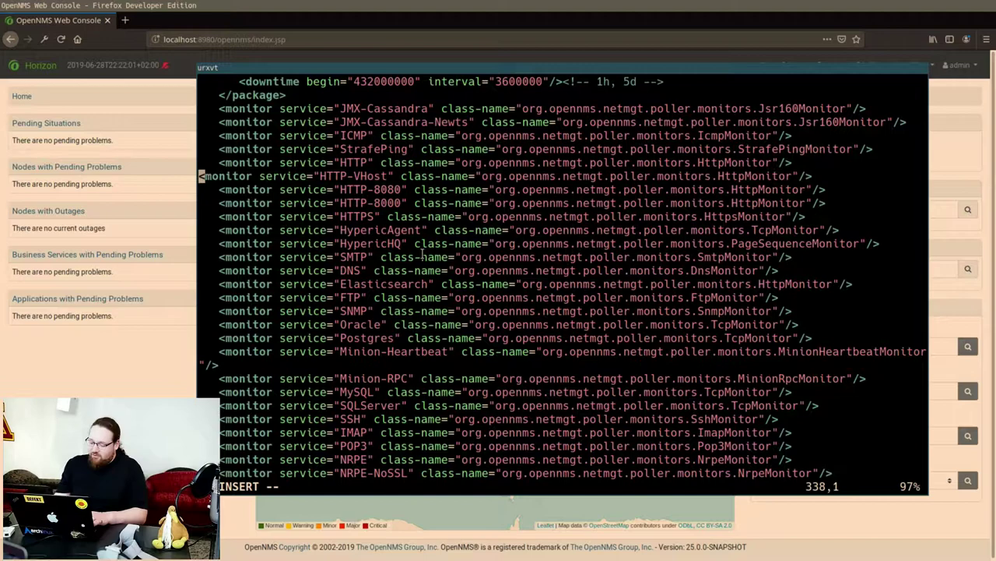
pyautogui.write('i')
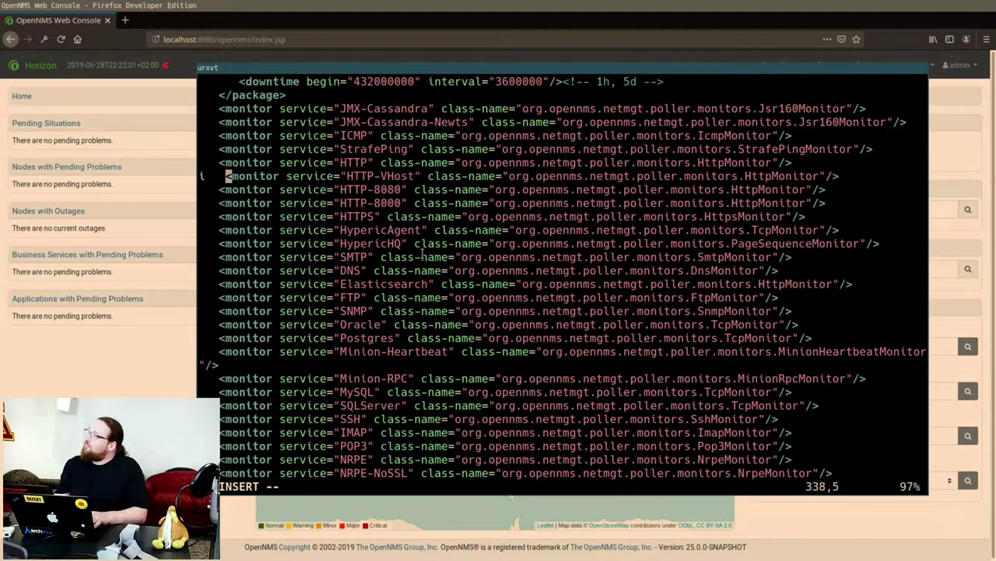
pyautogui.press('Escape')
pyautogui.press('Home')
pyautogui.press('Delete')
# Find the HTTP service definition and paste the HTTP-VHost service block, with its pattern and parameters, directly below it
pyautogui.press('Up')
pyautogui.scroll(12, 422, 254)
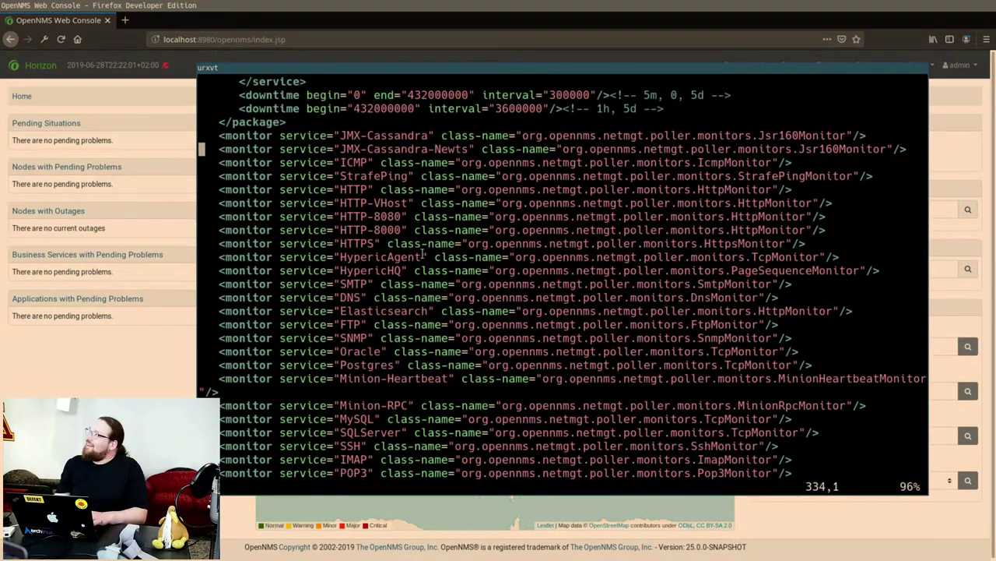
pyautogui.scroll(20, 422, 254)
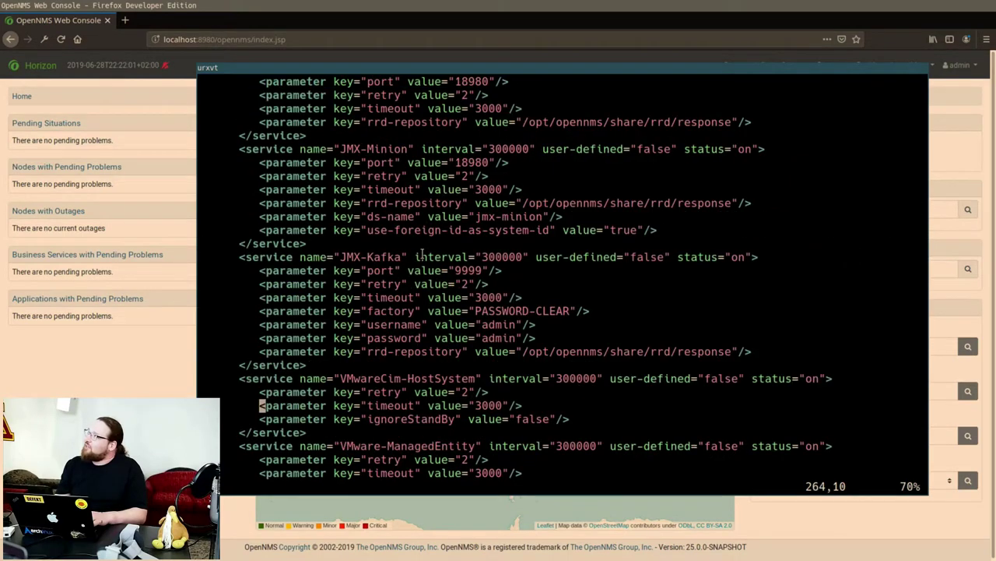
pyautogui.scroll(9, 422, 255)
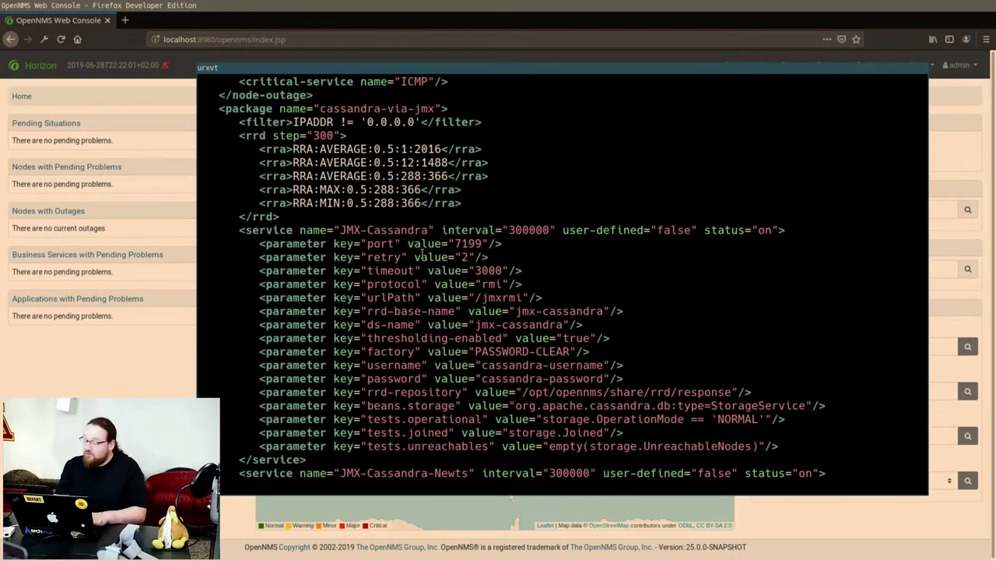
pyautogui.write('/SMTPO')
pyautogui.press('BackSpace')
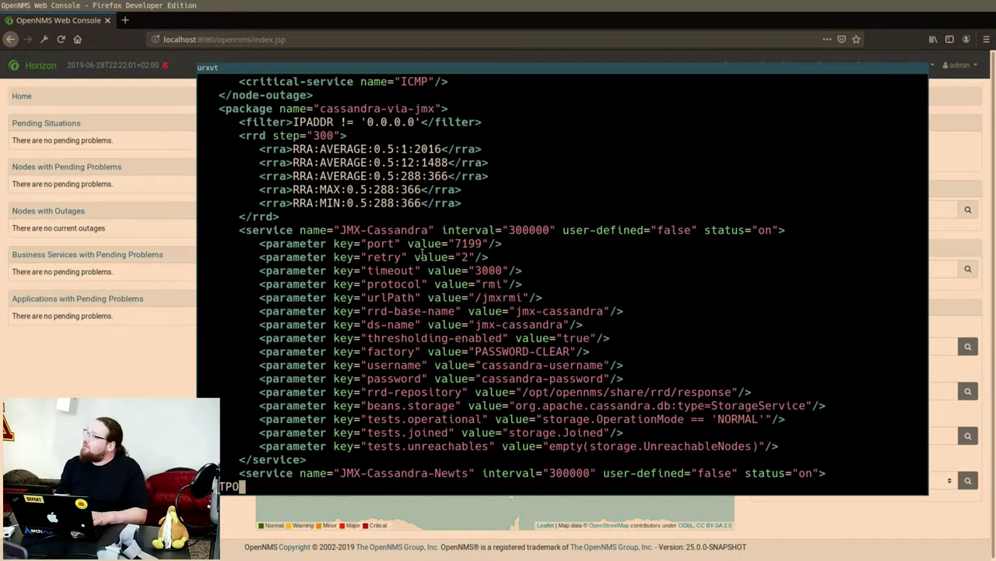
pyautogui.press('Return')
pyautogui.press('j')
pyautogui.press('j')
pyautogui.press('j')
pyautogui.press('j')
pyautogui.press('j')
pyautogui.press('j')
pyautogui.press('j')
pyautogui.press('j')
pyautogui.press('j')
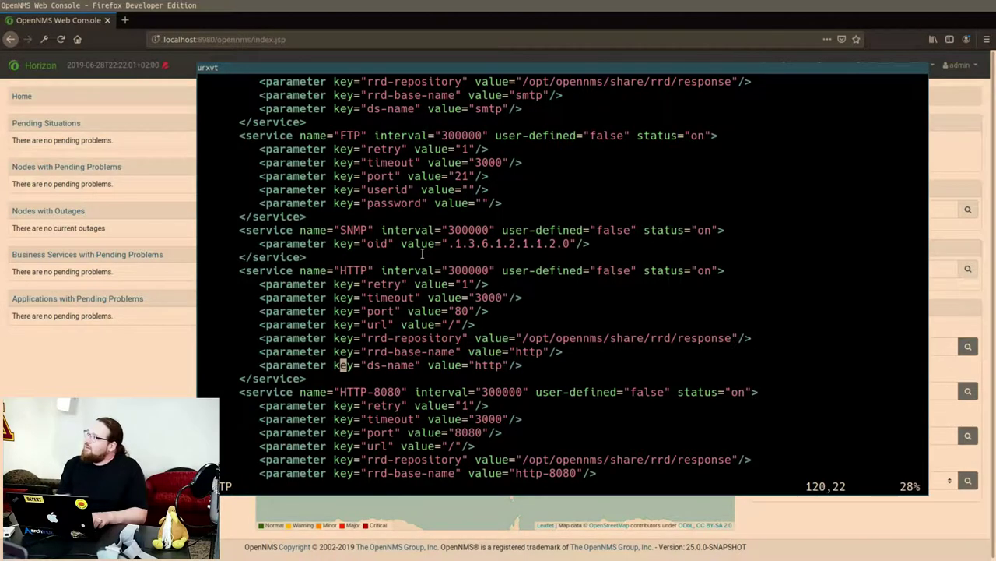
pyautogui.press('k')
pyautogui.press('a')
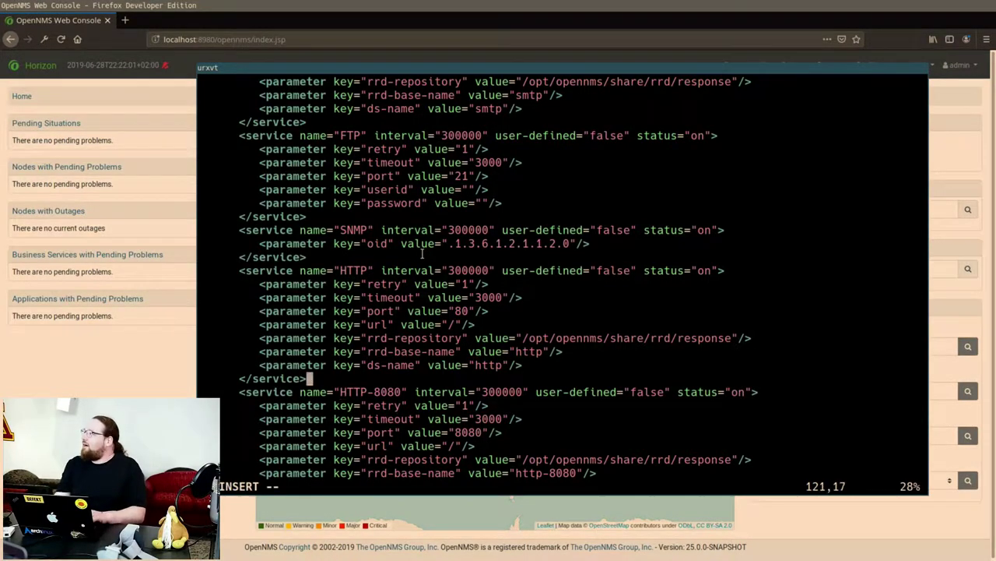
pyautogui.press('Return')
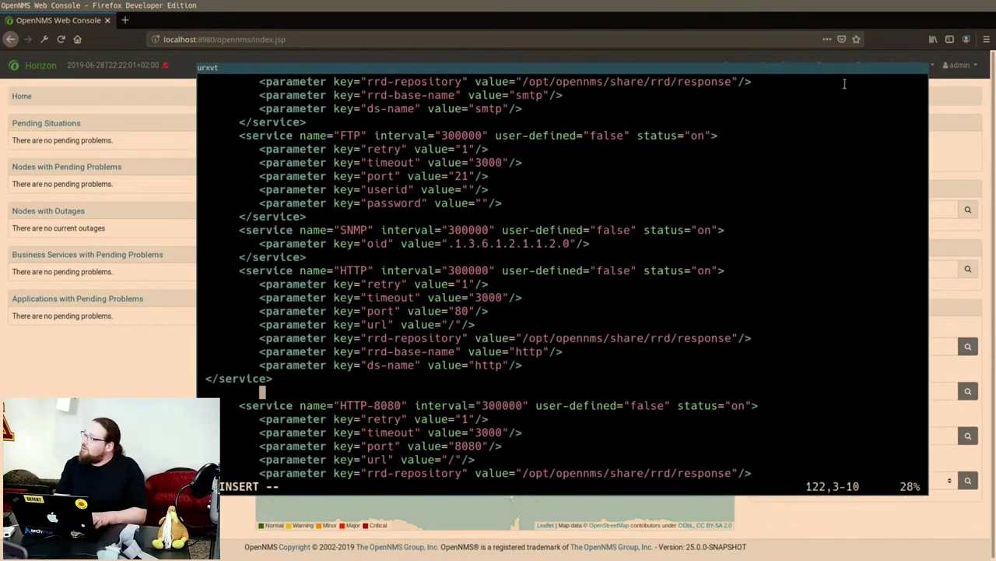
pyautogui.middleClick(567, 324)
pyautogui.press('Escape')
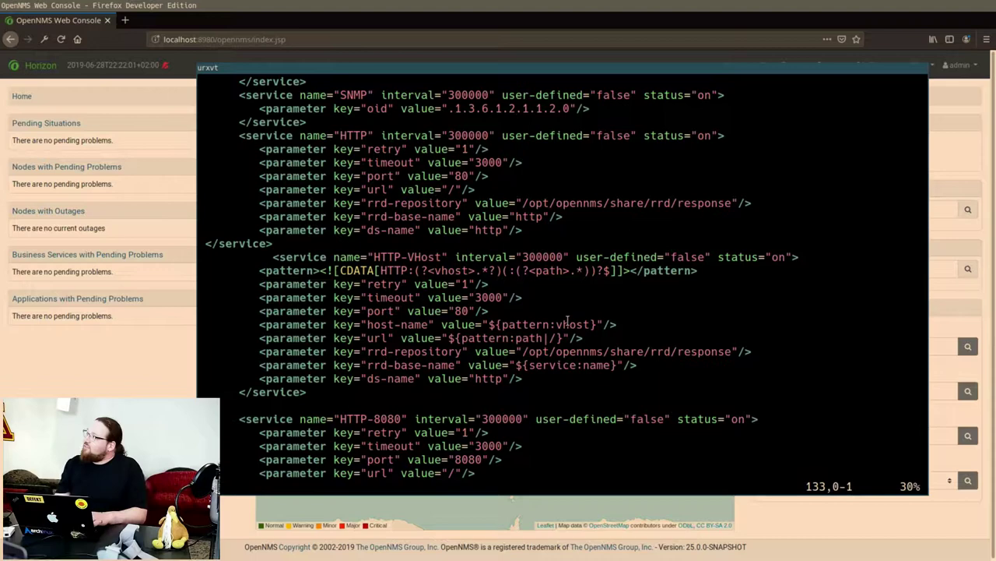
# Examine the start of the HTTP-VHost service definition beneath the HTTP service
pyautogui.press('k')
pyautogui.press('k')
pyautogui.press('k')
pyautogui.press('k')
pyautogui.press('k')
pyautogui.press('k')
pyautogui.press('k')
pyautogui.press('k')
pyautogui.press('k')
pyautogui.press('k')
pyautogui.press('k')
pyautogui.press('k')
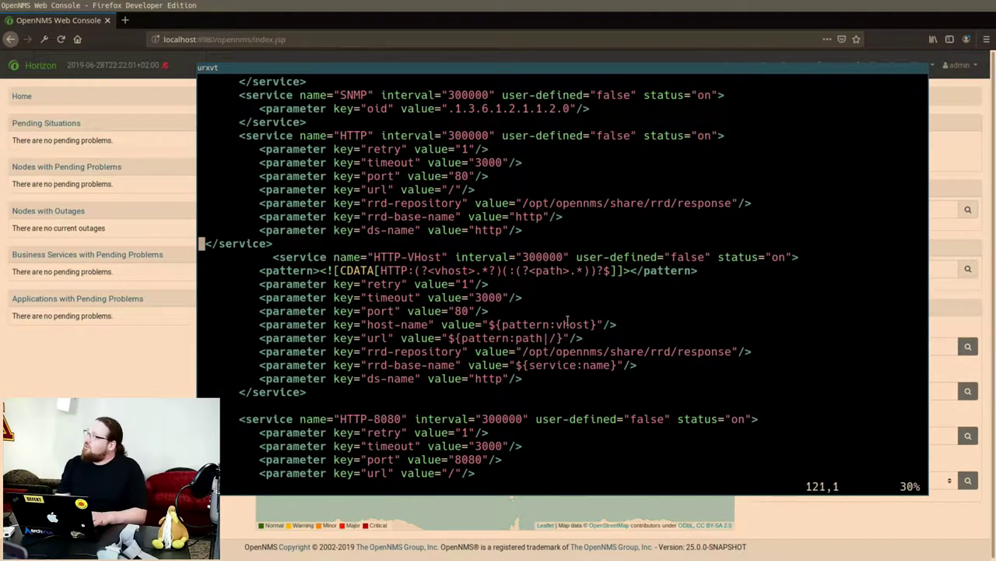
pyautogui.press('l')
pyautogui.press('l')
pyautogui.press('l')
pyautogui.press('l')
pyautogui.press('l')
pyautogui.press('l')
pyautogui.press('l')
pyautogui.press('l')
pyautogui.press('l')
pyautogui.press('j')
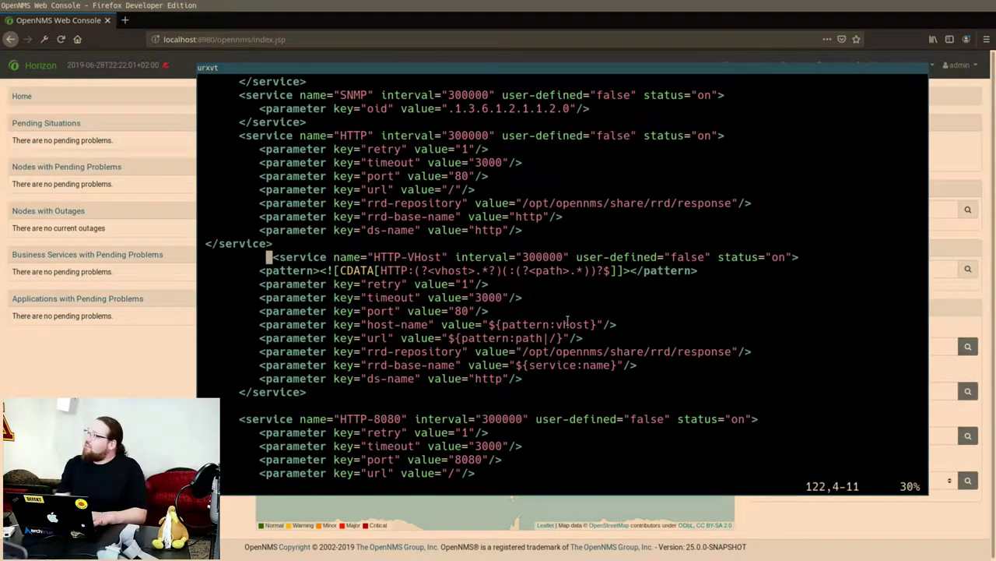
# Examine the opening of the HTTP-VHost service's pattern line up to its literal HTTP prefix
pyautogui.press('j')
pyautogui.press('l')
pyautogui.press('l')
pyautogui.press('l')
pyautogui.press('l')
pyautogui.press('l')
pyautogui.press('l')
pyautogui.press('l')
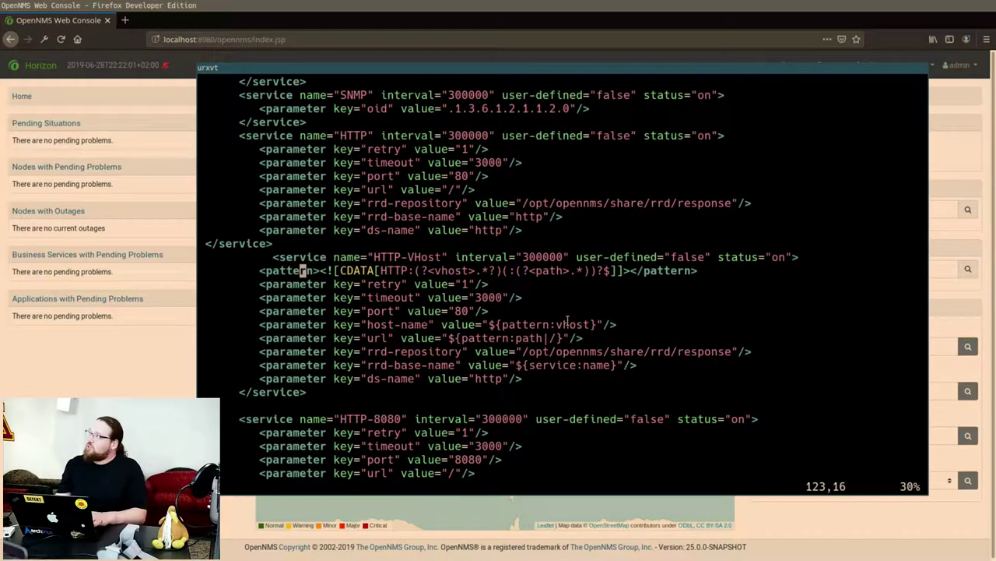
pyautogui.press('l')
pyautogui.press('l')
pyautogui.press('l')
pyautogui.press('l')
pyautogui.press('l')
pyautogui.press('l')
pyautogui.press('l')
pyautogui.press('l')
pyautogui.press('l')
pyautogui.press('l')
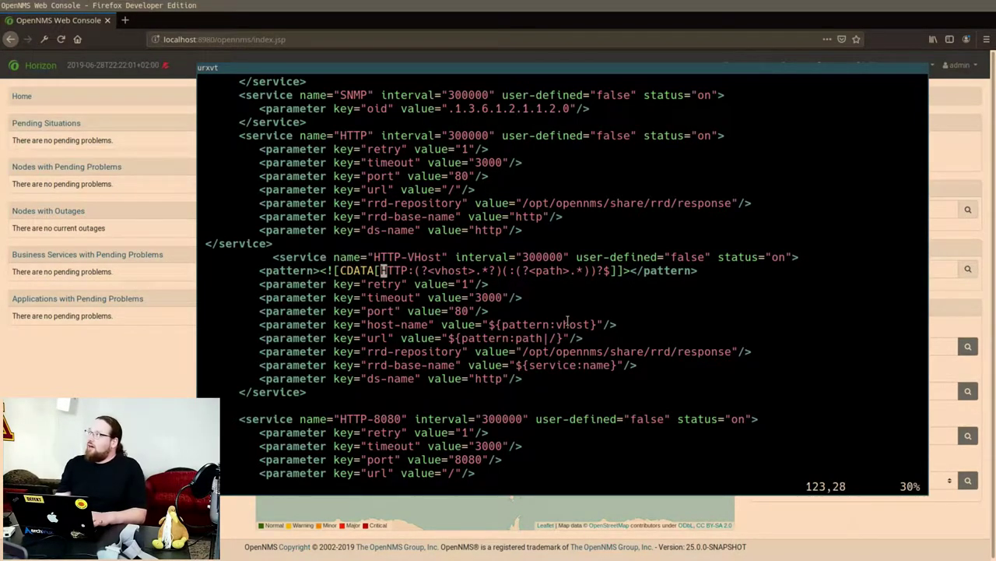
# Examine the vhost named group in the HTTP-VHost pattern, up to the colon that separates it from the path
pyautogui.press('l')
pyautogui.press('l')
pyautogui.press('l')
pyautogui.press('l')
pyautogui.press('l')
pyautogui.press('l')
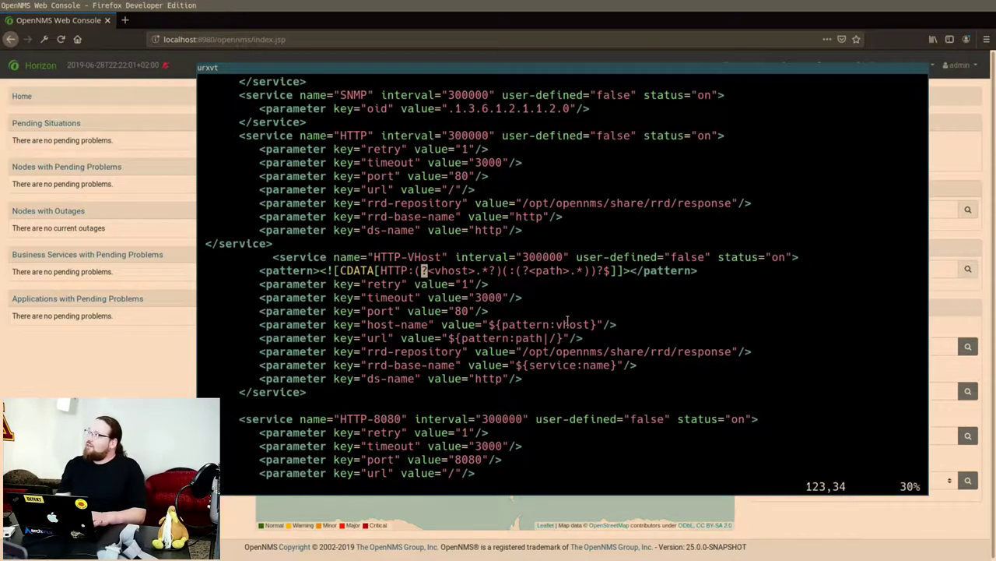
pyautogui.press('l')
pyautogui.press('l')
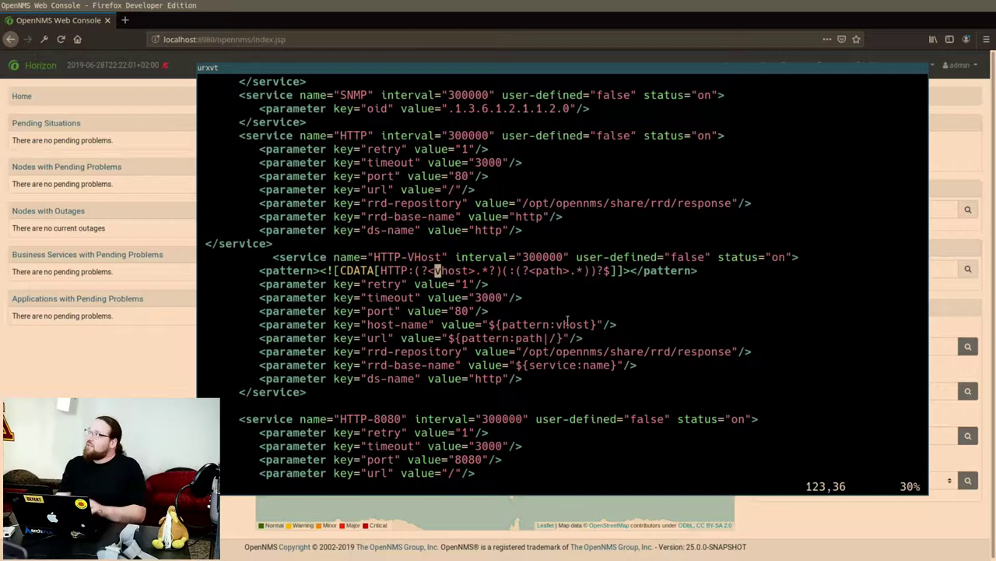
pyautogui.press('l')
pyautogui.press('l')
pyautogui.press('l')
pyautogui.press('l')
pyautogui.press('l')
pyautogui.press('l')
pyautogui.press('l')
pyautogui.press('l')
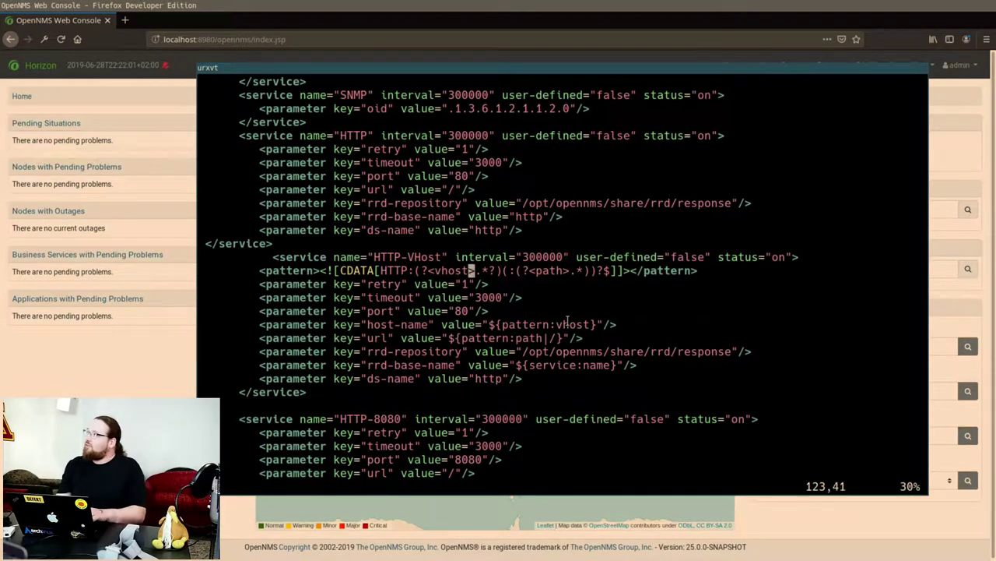
pyautogui.press('l')
pyautogui.press('l')
pyautogui.press('l')
pyautogui.press('l')
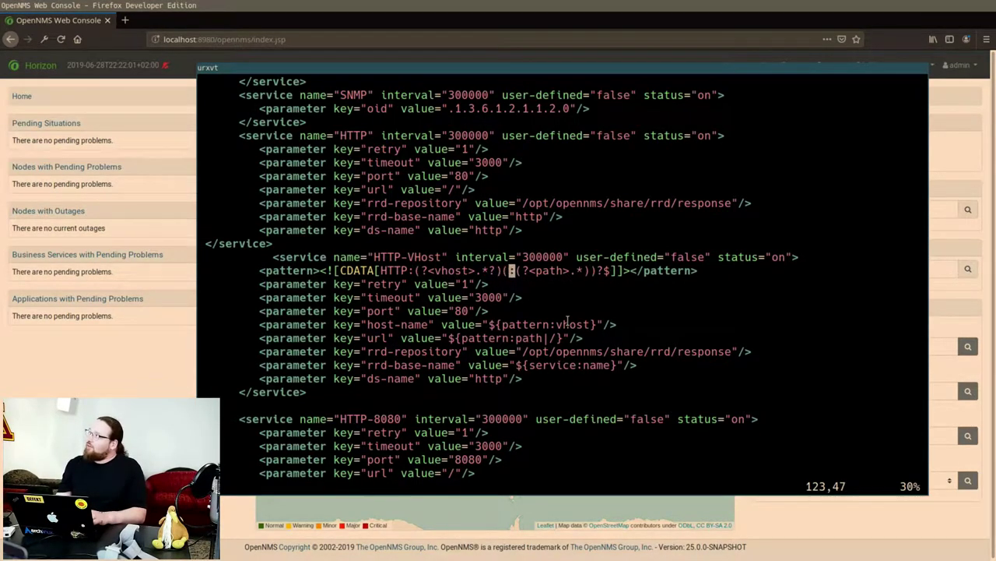
# Examine the optional path named group at the end of the HTTP-VHost pattern
pyautogui.press('l')
pyautogui.press('l')
pyautogui.press('l')
pyautogui.press('l')
pyautogui.press('l')
pyautogui.press('l')
pyautogui.press('l')
pyautogui.press('l')
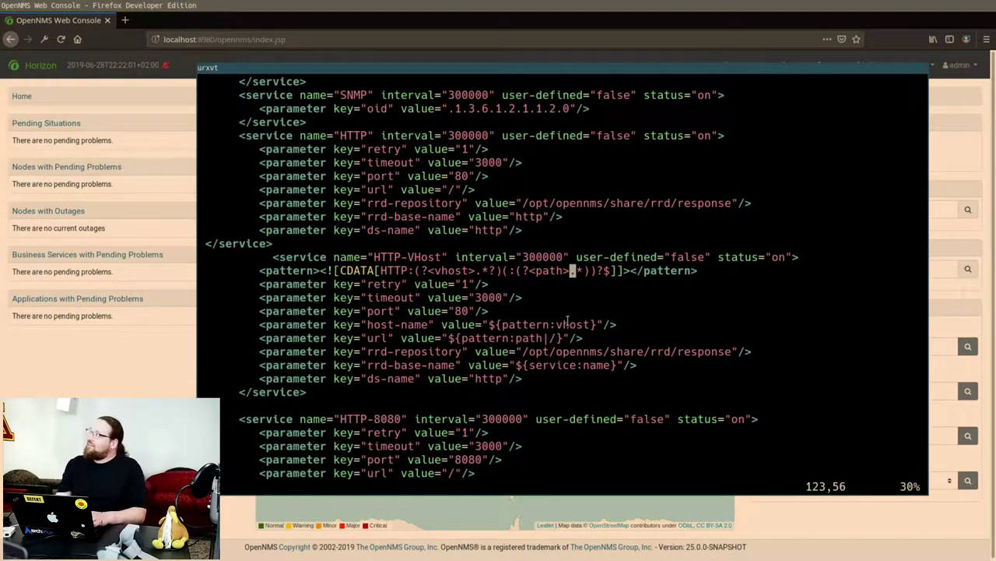
pyautogui.press('l')
pyautogui.press('l')
pyautogui.press('l')
pyautogui.press('l')
pyautogui.press('h')
pyautogui.press('h')
pyautogui.press('h')
pyautogui.press('h')
pyautogui.press('h')
pyautogui.press('h')
pyautogui.press('h')
pyautogui.press('h')
pyautogui.press('h')
pyautogui.press('h')
pyautogui.press('h')
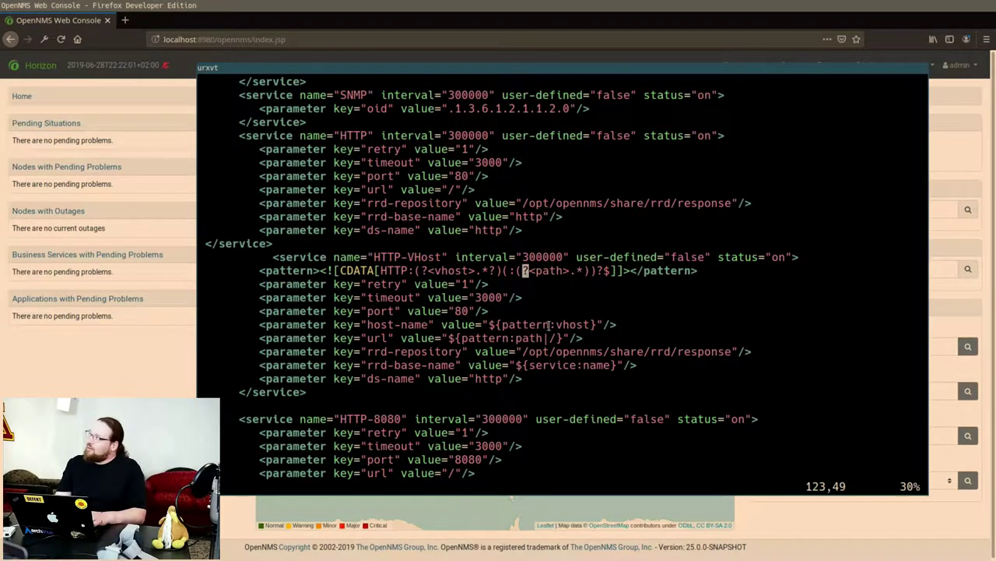
# Inspect the vhost placeholder in the host-name parameter and the path placeholder with its / default in the url parameter
pyautogui.moveTo(557, 324); pyautogui.dragTo(591, 325)
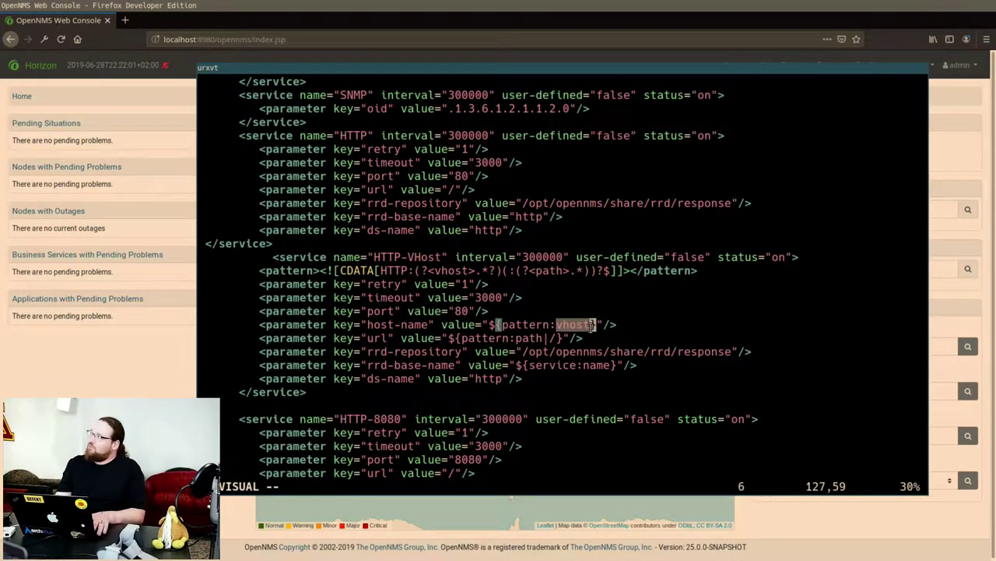
pyautogui.press('Escape')
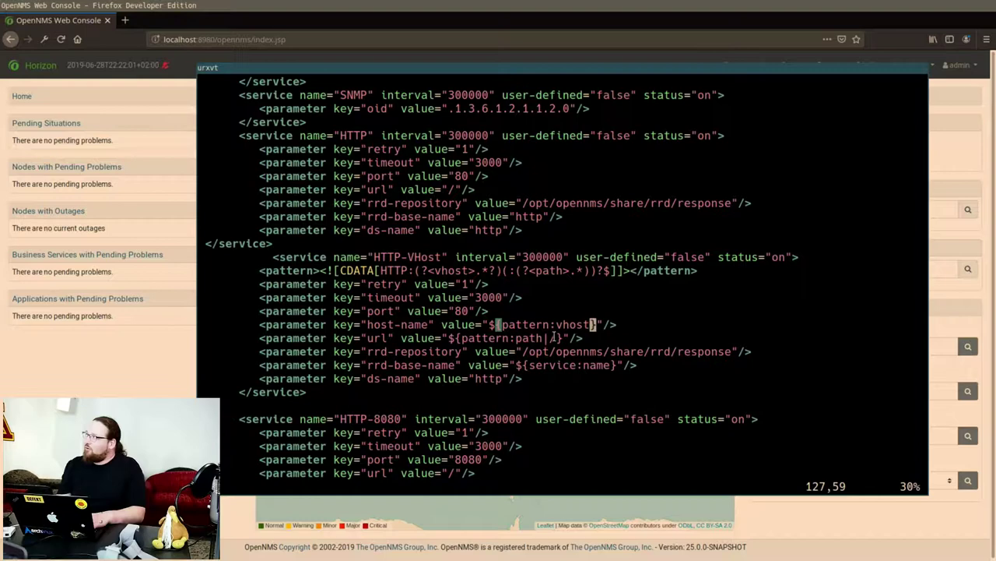
pyautogui.click(552, 338)
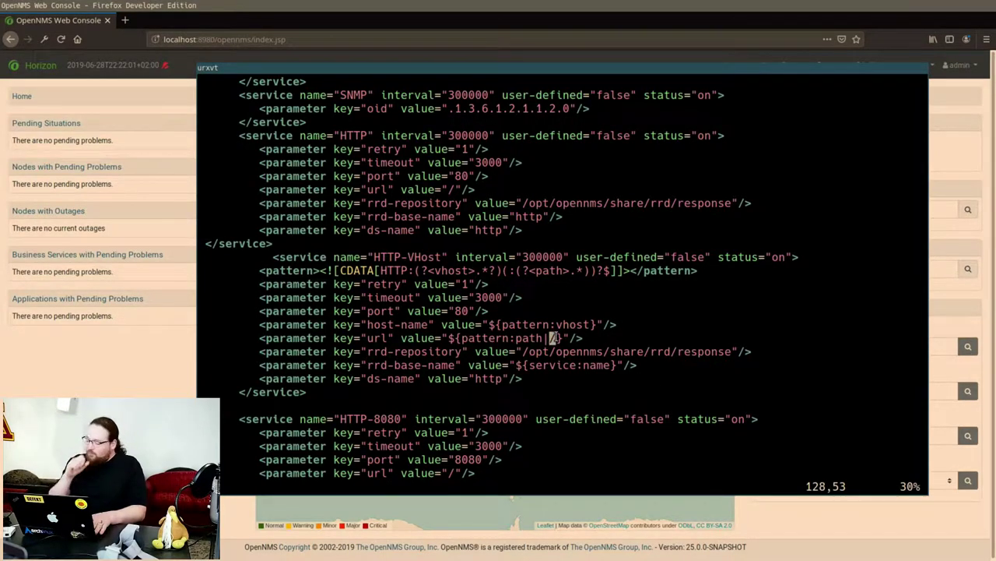
# Close the poller configuration file and send the reloadDaemonConfig event for Pollerd with /opt/opennms/bin/send-event.pl
pyautogui.write(':q')
pyautogui.press('Return')
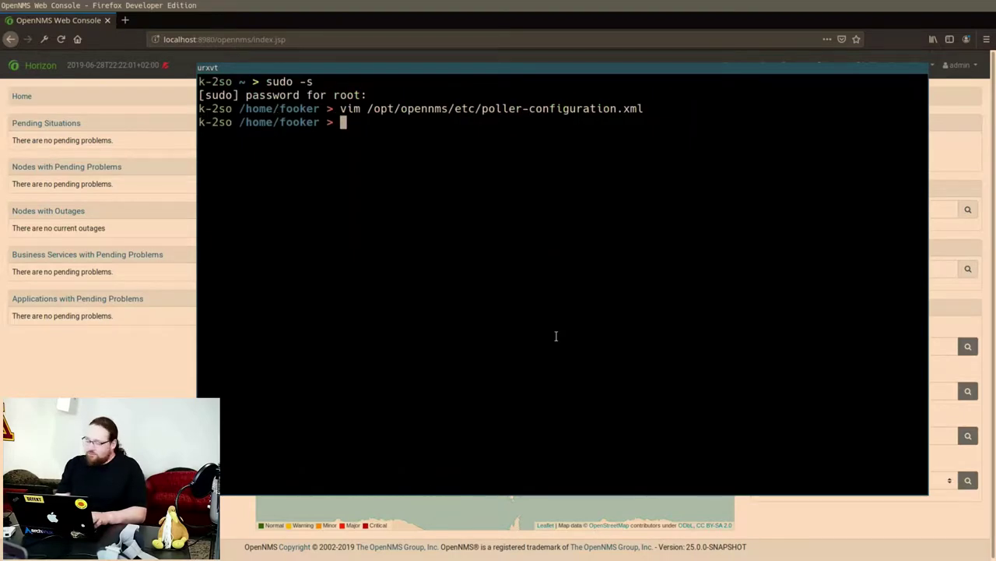
pyautogui.hotkey('ctrl', 'r')
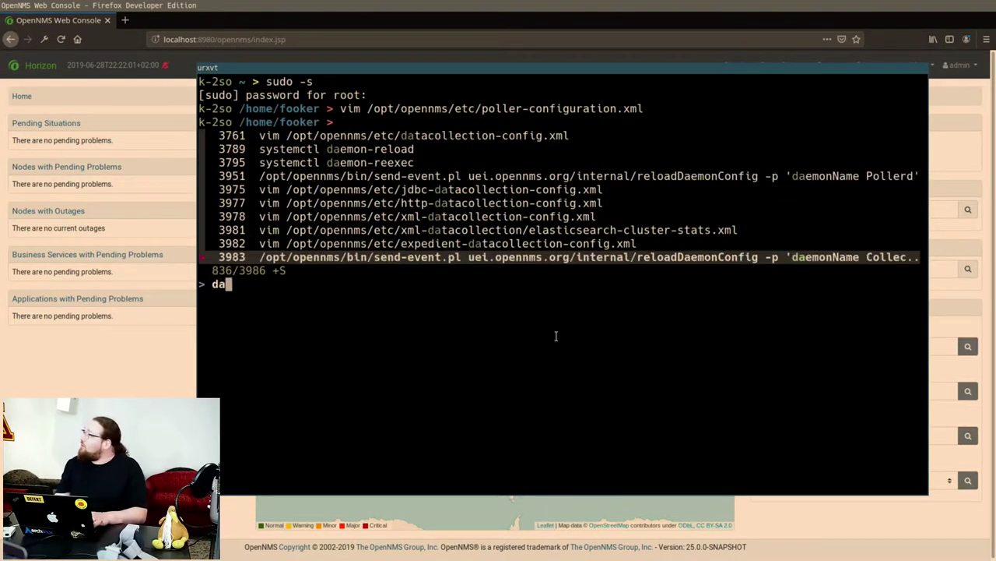
pyautogui.write('e')
pyautogui.press('Up')
pyautogui.press('Return')
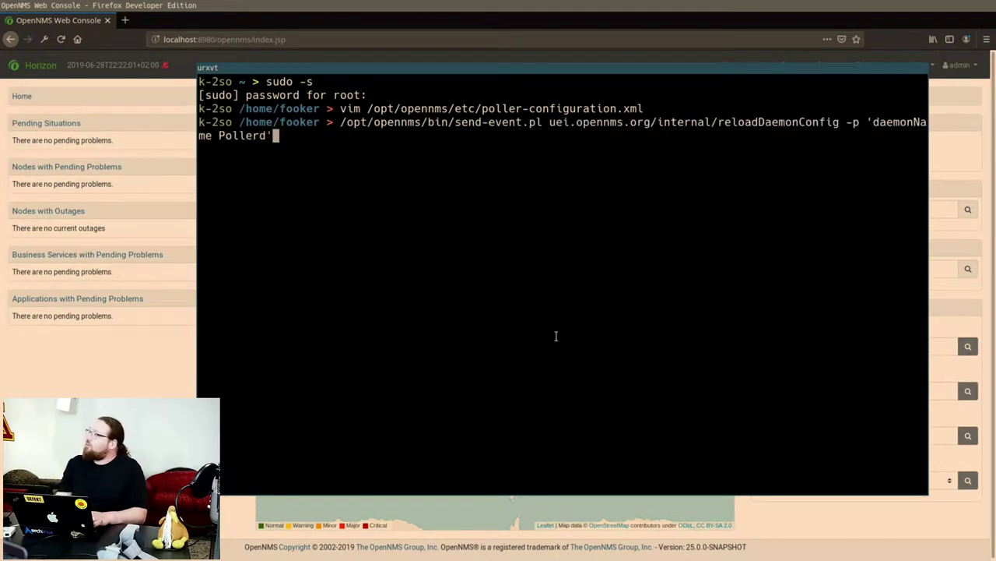
pyautogui.press('Return')
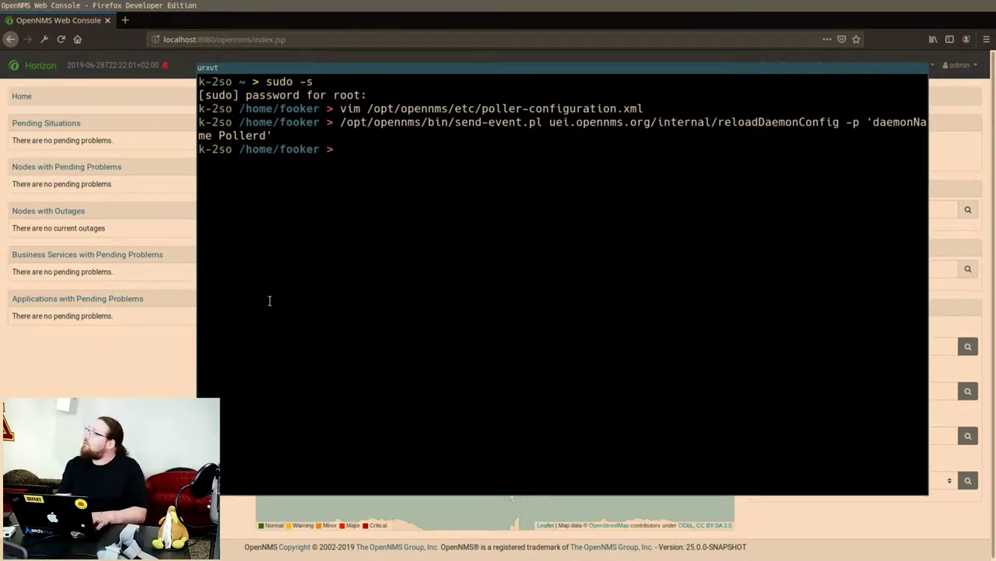
pyautogui.write('f')
pyautogui.press('BackSpace')
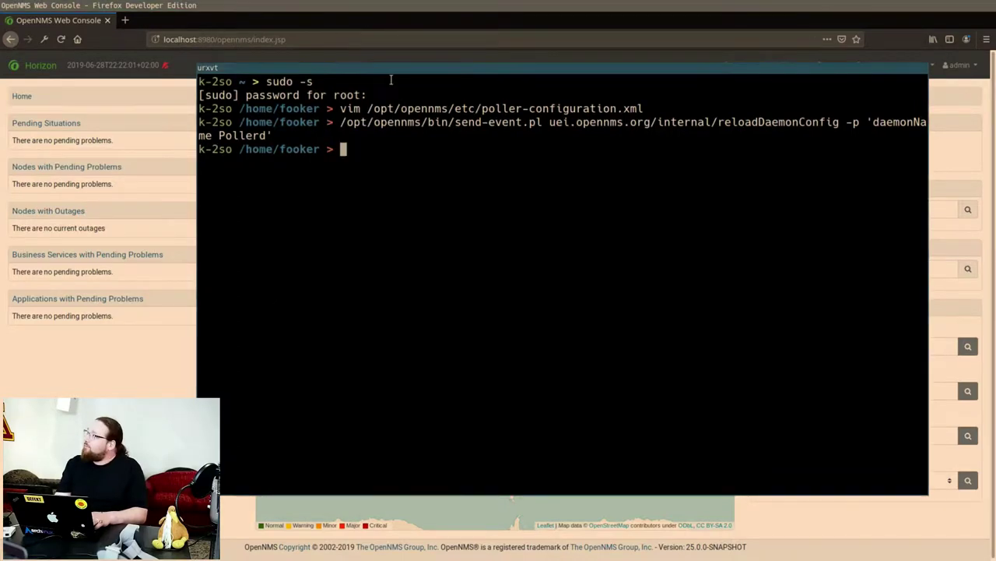
# Switch to the OpenNMS web console and open the localhorst node of the default provisioning requisition for editing
pyautogui.press('F12')
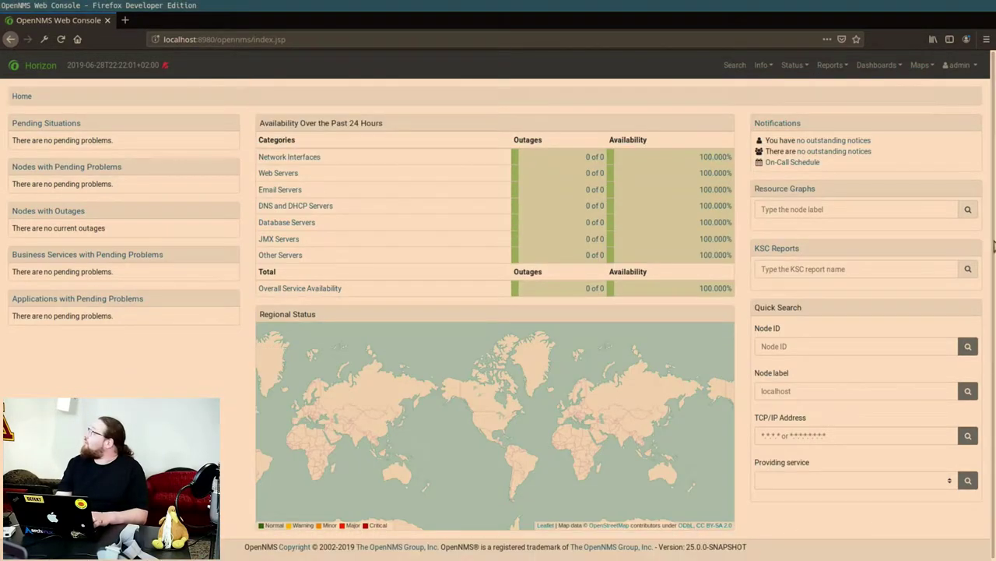
pyautogui.click(965, 65)
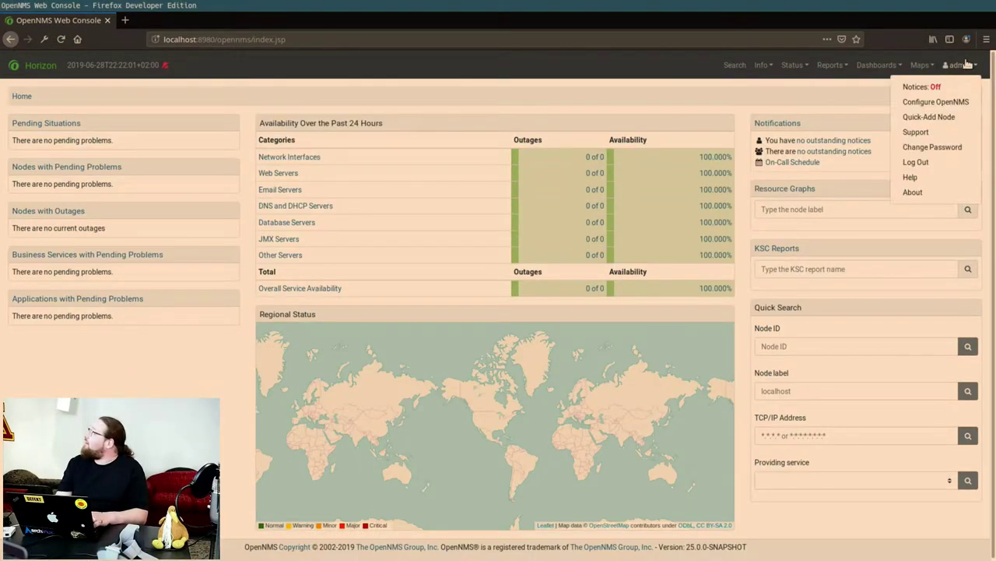
pyautogui.click(948, 102)
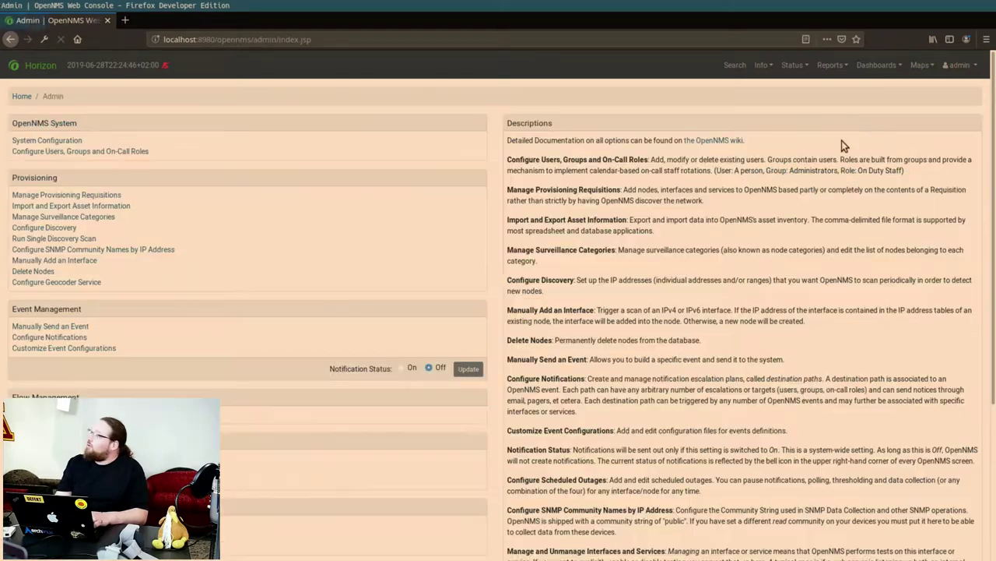
pyautogui.click(80, 195)
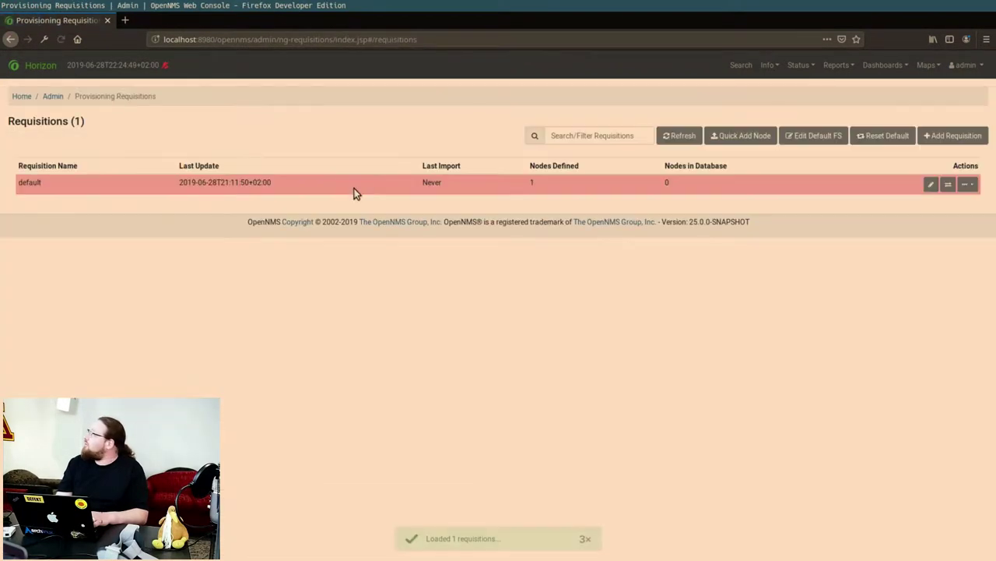
pyautogui.click(932, 183)
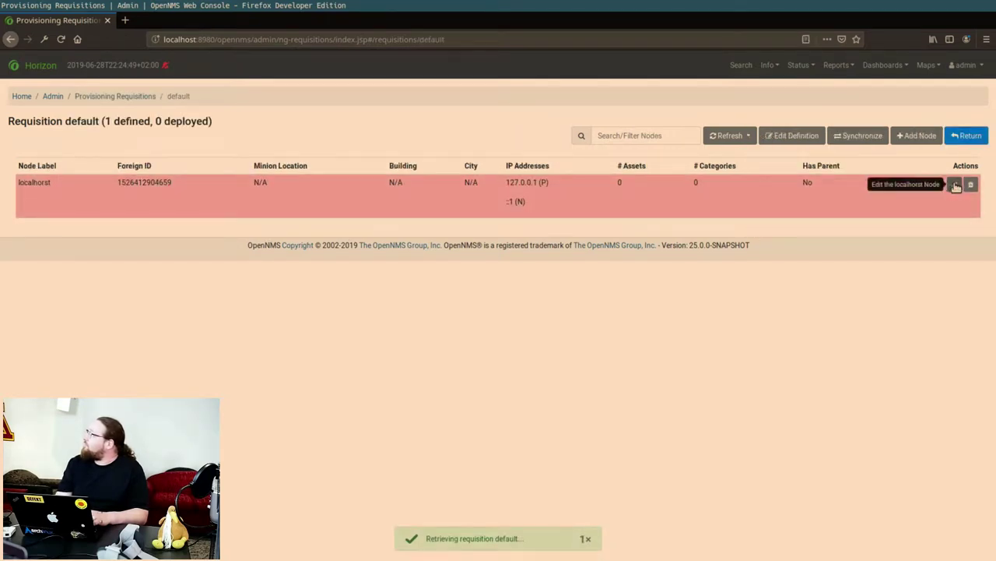
pyautogui.click(956, 185)
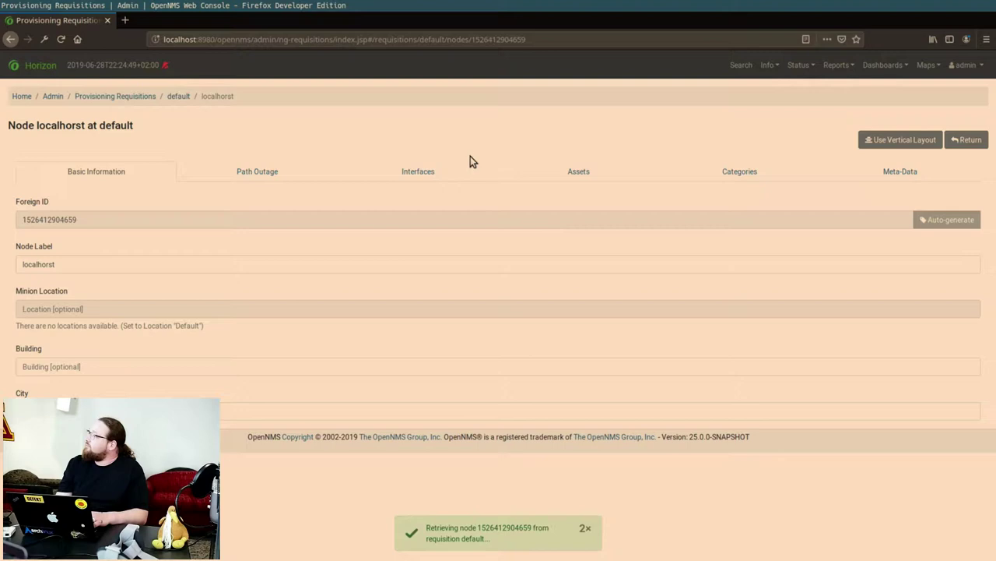
# Open the node's 127.0.0.1 interface for editing and add an empty service entry below ICMP
pyautogui.click(429, 175)
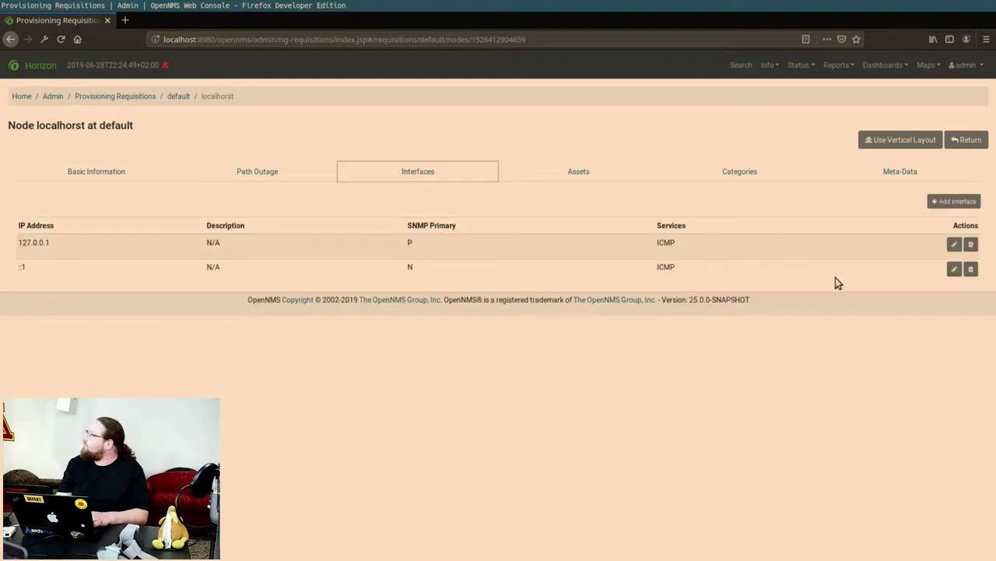
pyautogui.click(954, 244)
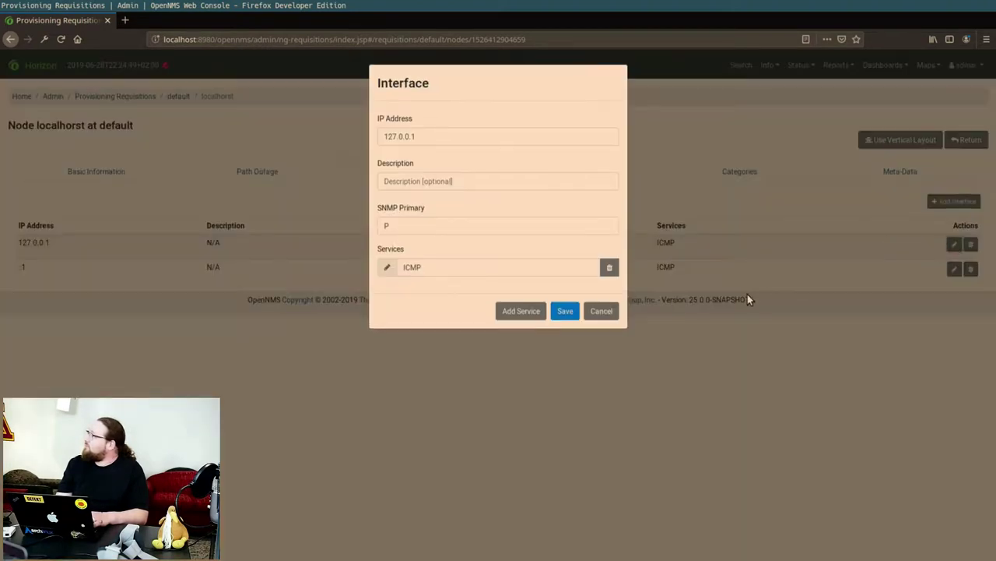
pyautogui.click(523, 311)
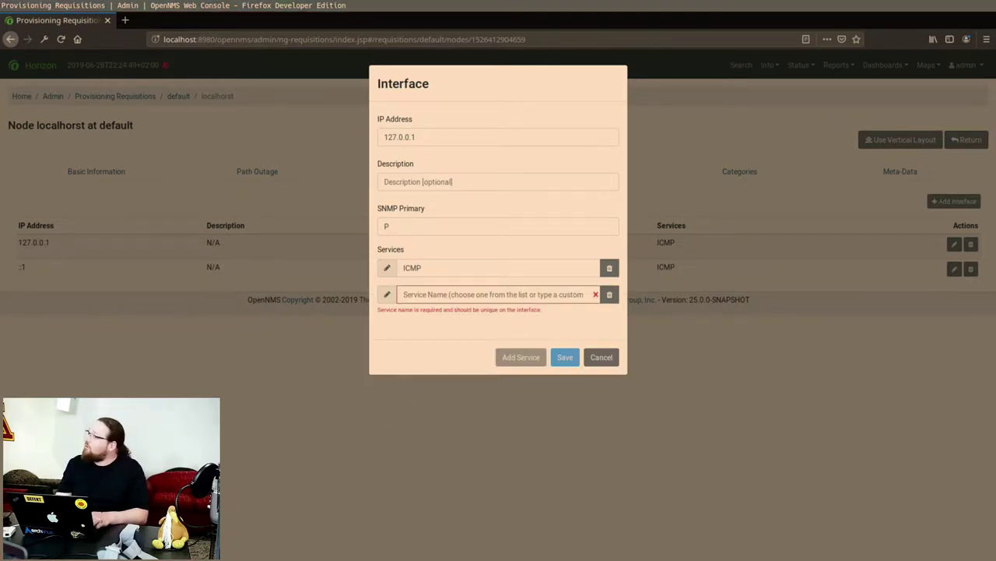
pyautogui.moveTo(465, 305); pyautogui.dragTo(467, 300)
pyautogui.click(468, 298)
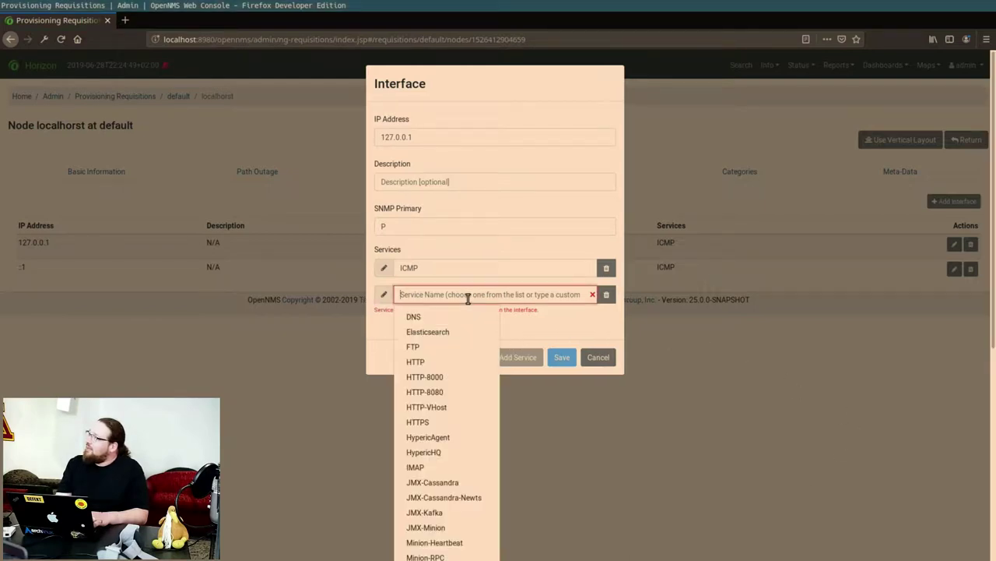
pyautogui.hotkey('ctrl', 'v')
pyautogui.press('BackSpace')
pyautogui.press('BackSpace')
pyautogui.press('BackSpace')
pyautogui.press('BackSpace')
pyautogui.press('BackSpace')
pyautogui.press('BackSpace')
pyautogui.press('BackSpace')
pyautogui.press('BackSpace')
pyautogui.press('BackSpace')
pyautogui.press('BackSpace')
pyautogui.press('BackSpace')
pyautogui.press('BackSpace')
pyautogui.press('BackSpace')
pyautogui.press('BackSpace')
pyautogui.press('BackSpace')
pyautogui.press('BackSpace')
pyautogui.press('BackSpace')
pyautogui.press('BackSpace')
pyautogui.press('BackSpace')
pyautogui.press('BackSpace')
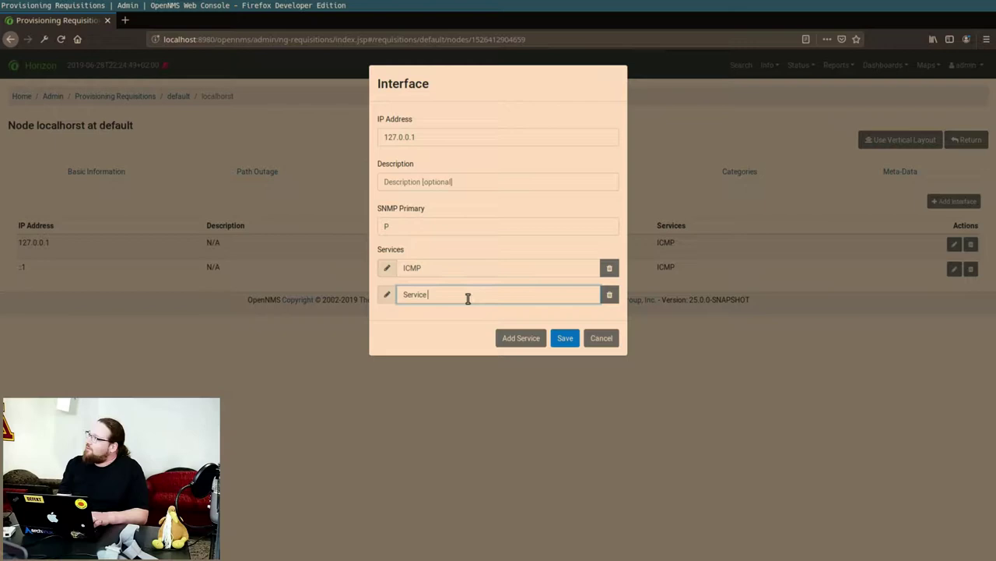
pyautogui.write('HTTP')
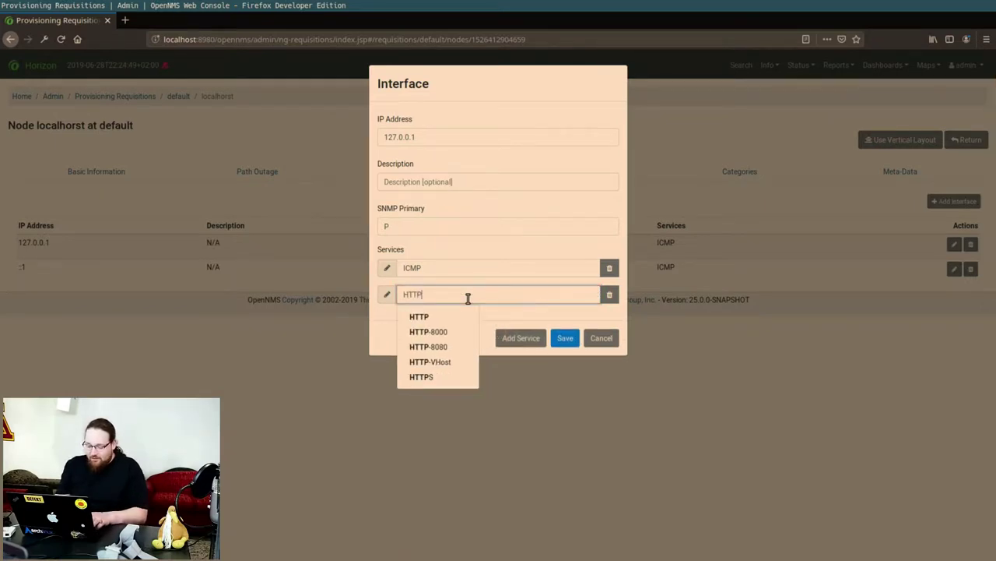
pyautogui.press('Return')
pyautogui.write('-www.')
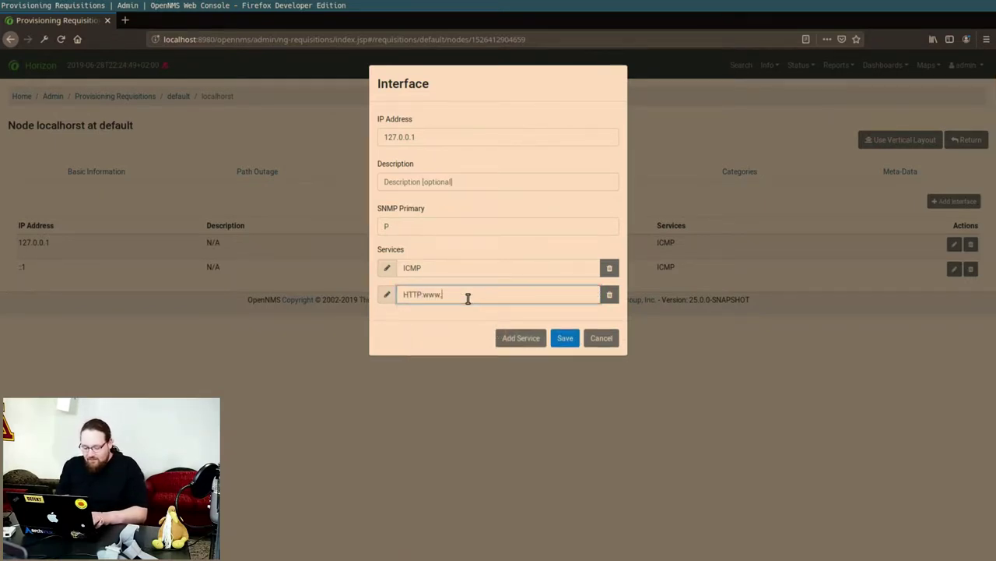
pyautogui.write('example.com')
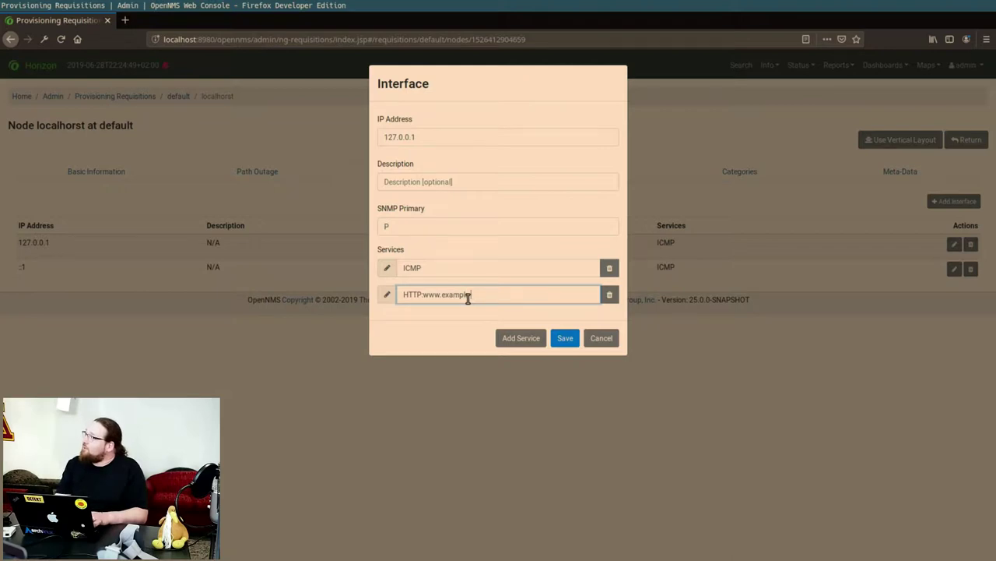
# Add a service named HTTP:ulf.example.com to the interface and request one more service entry
pyautogui.click(520, 337)
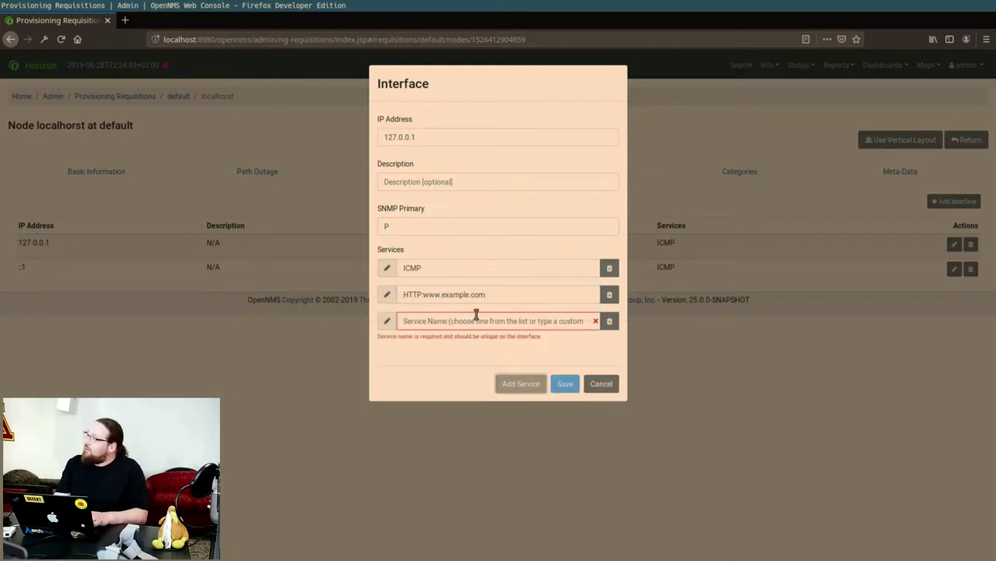
pyautogui.click(467, 322)
pyautogui.write('HTTP:t')
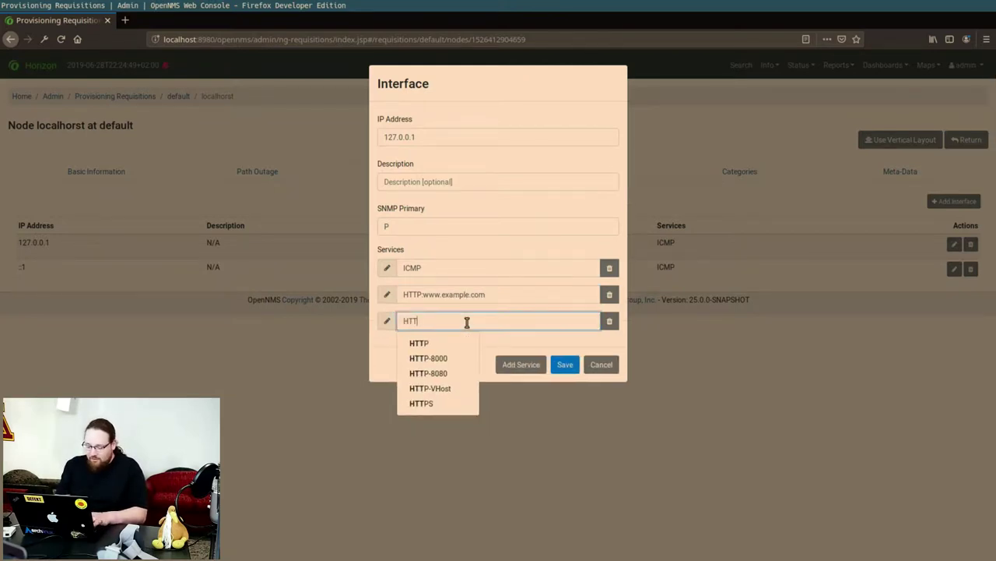
pyautogui.press('BackSpace')
pyautogui.write('u')
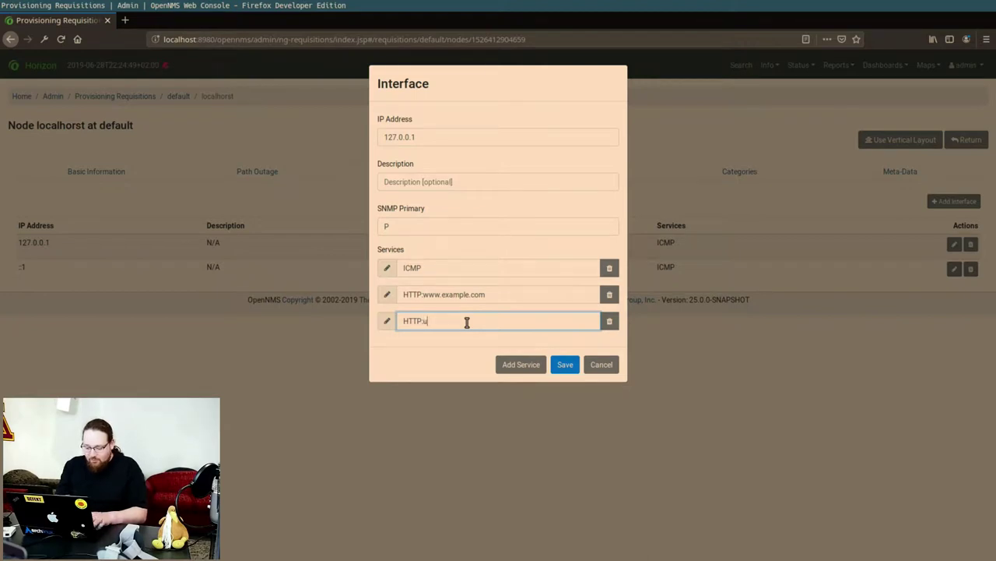
pyautogui.write('lf.example.com')
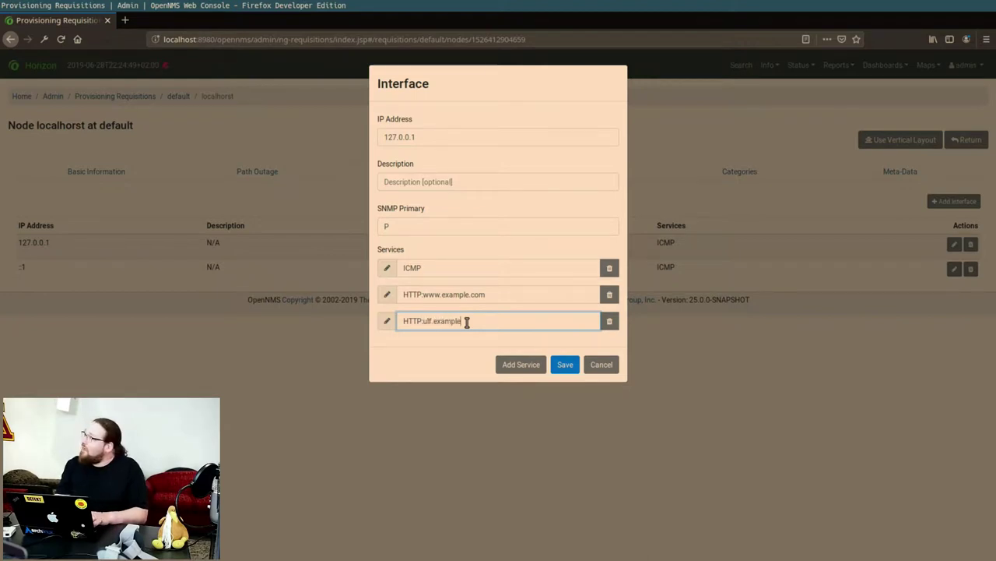
pyautogui.click(510, 364)
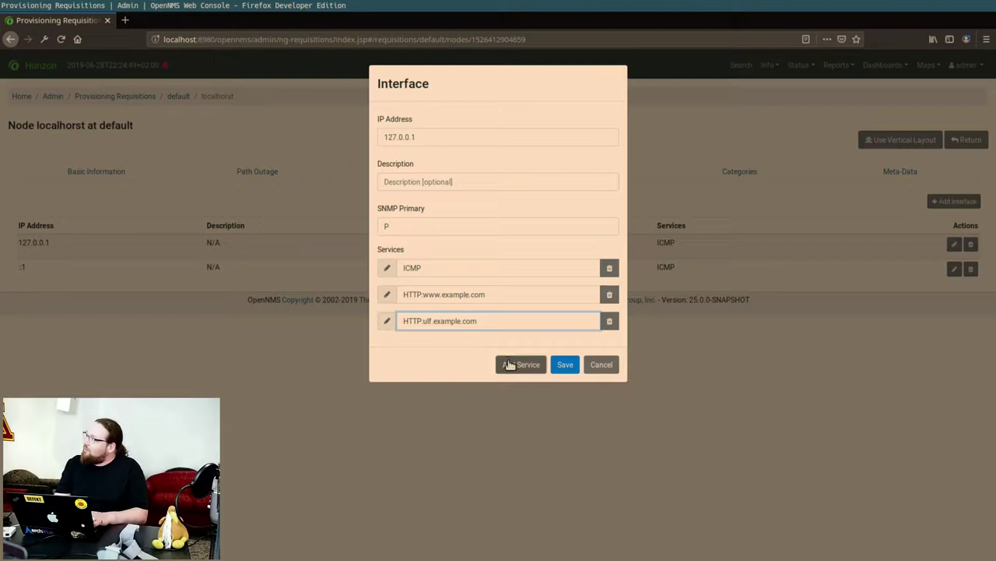
pyautogui.click(480, 349)
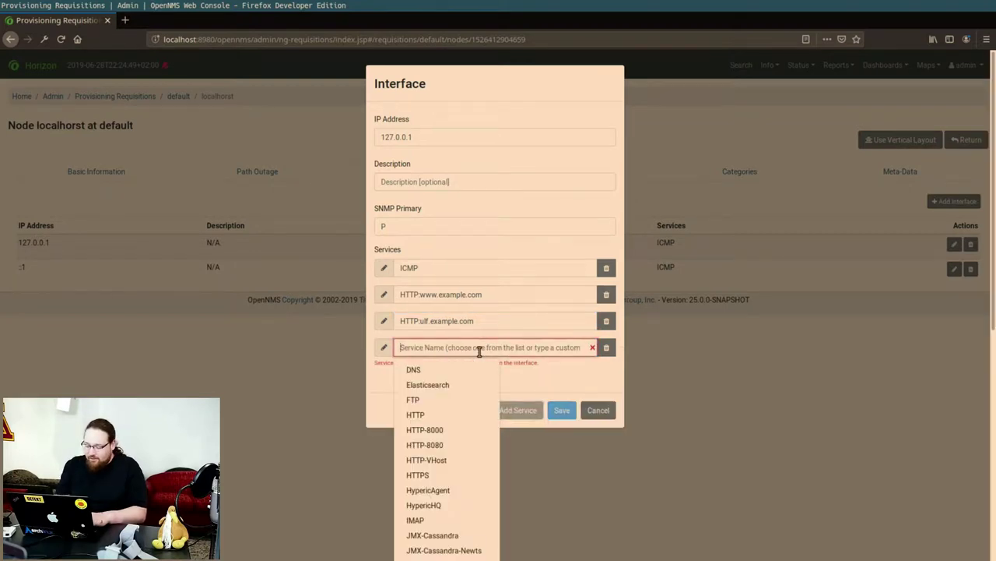
pyautogui.write('HTTP:ww')
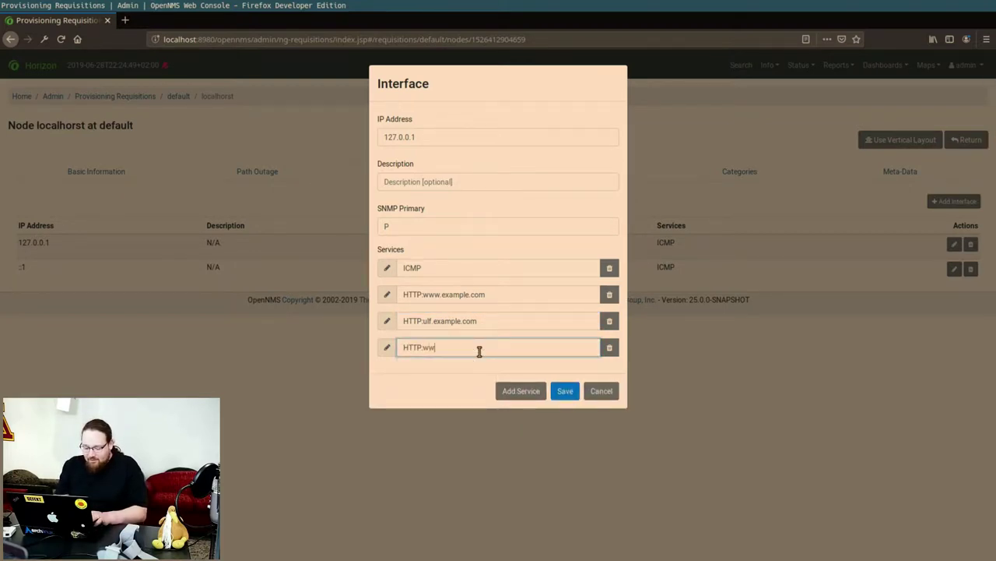
pyautogui.write('w.example')
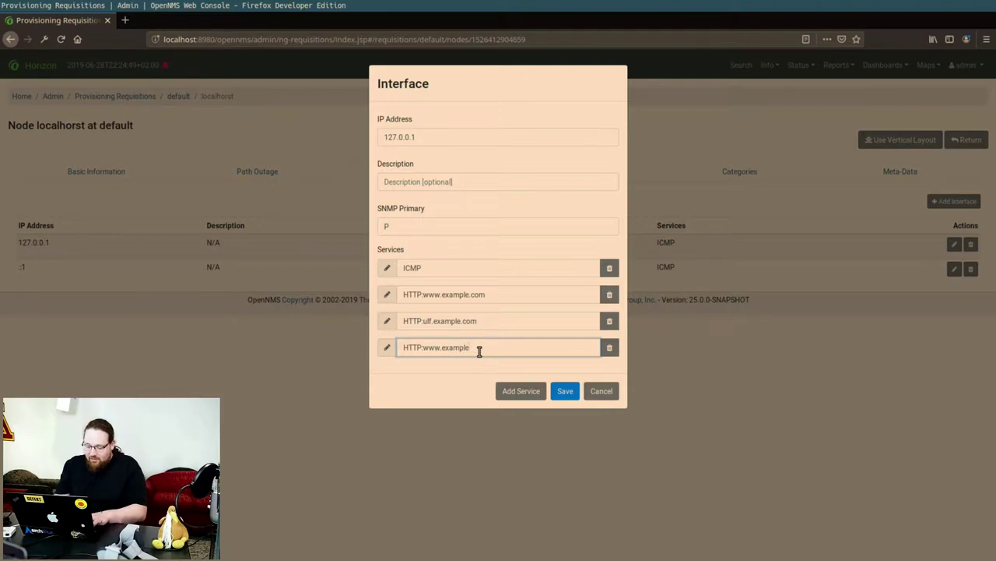
pyautogui.write('/te')
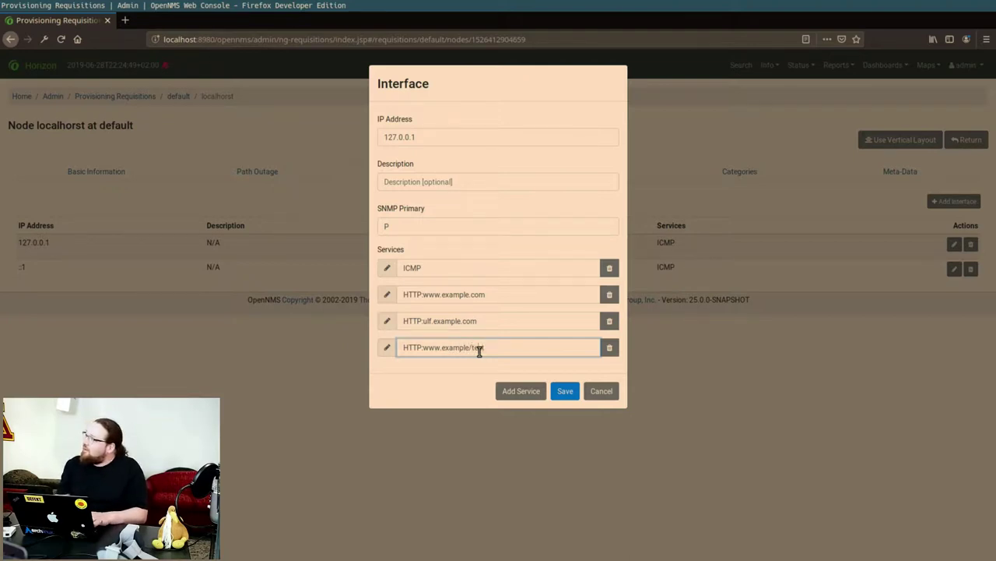
pyautogui.write('st')
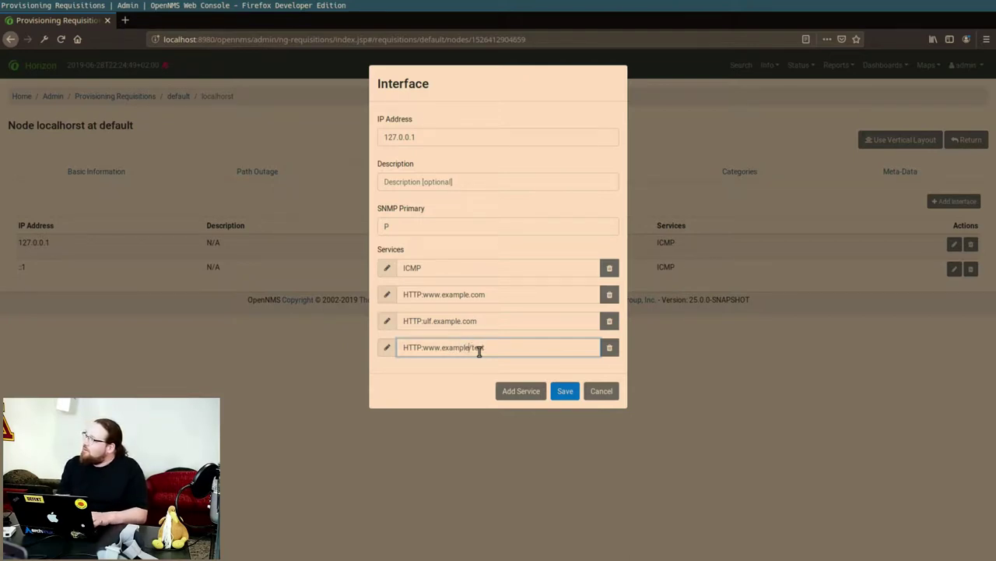
pyautogui.click(562, 391)
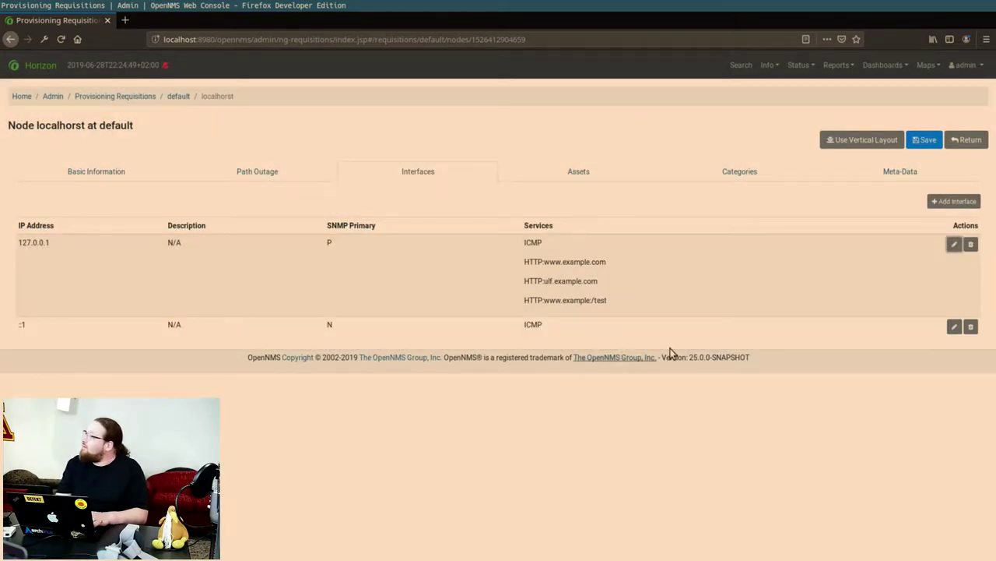
pyautogui.click(954, 243)
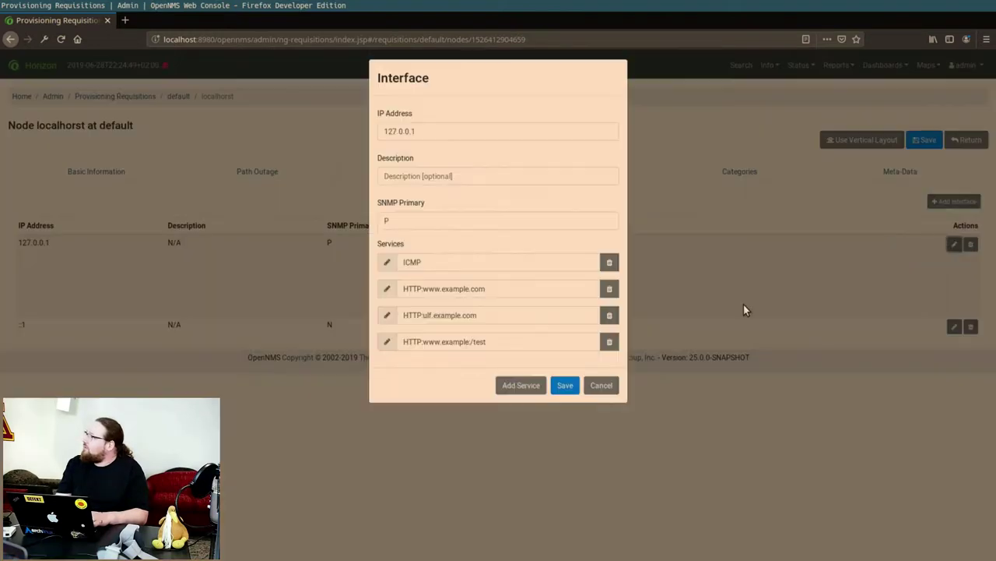
pyautogui.click(482, 347)
pyautogui.press('Left')
pyautogui.press('Left')
pyautogui.press('Left')
pyautogui.press('Left')
pyautogui.press('Left')
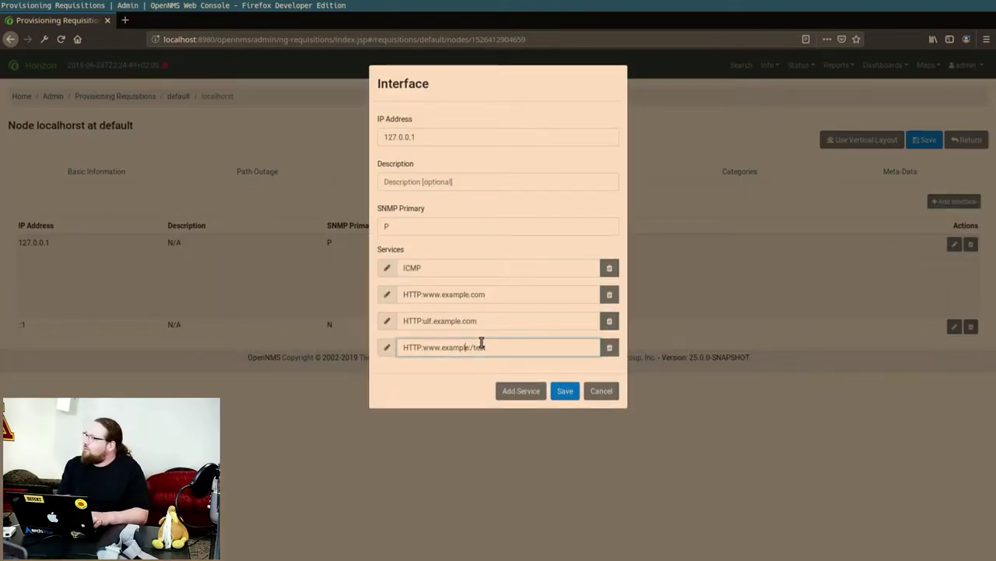
pyautogui.write('.c')
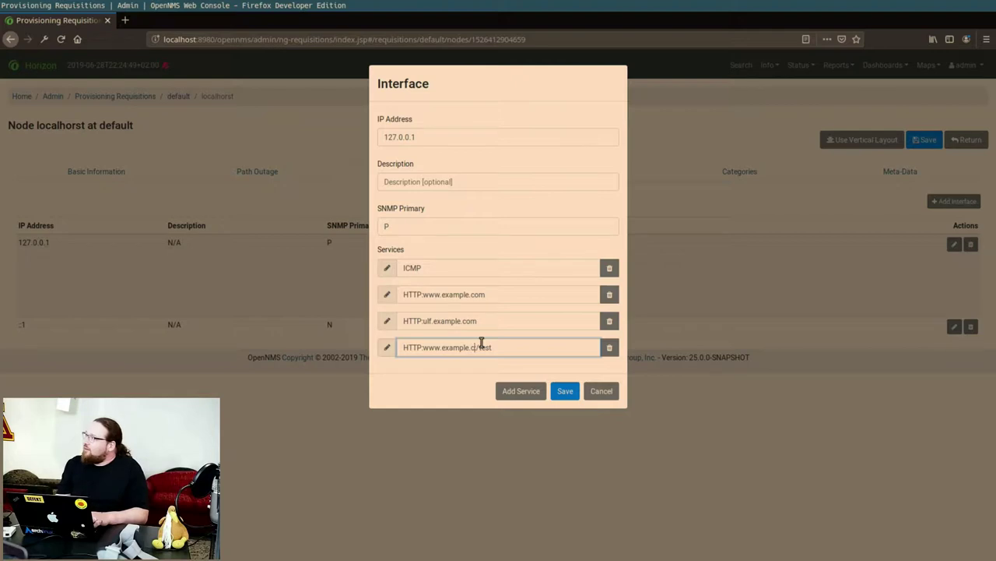
pyautogui.write('om')
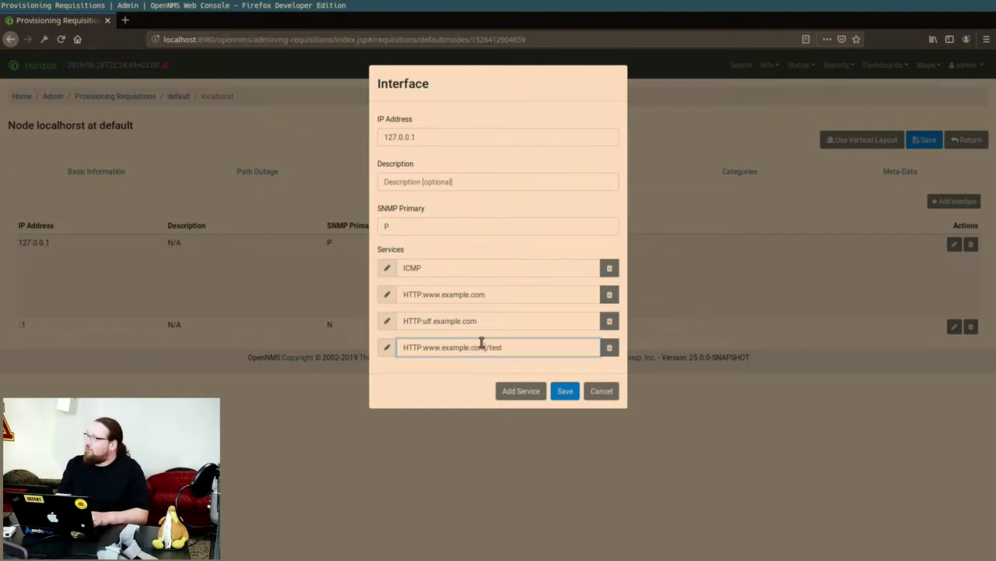
pyautogui.click(567, 391)
# Save the localhorst node and synchronize the default requisition with a rescan of existing nodes
pyautogui.click(924, 141)
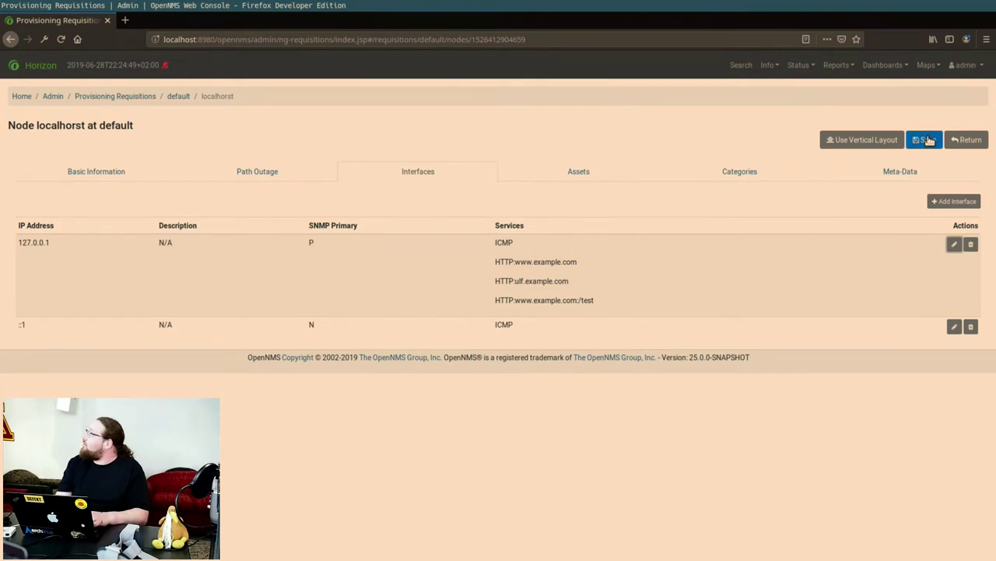
pyautogui.click(966, 140)
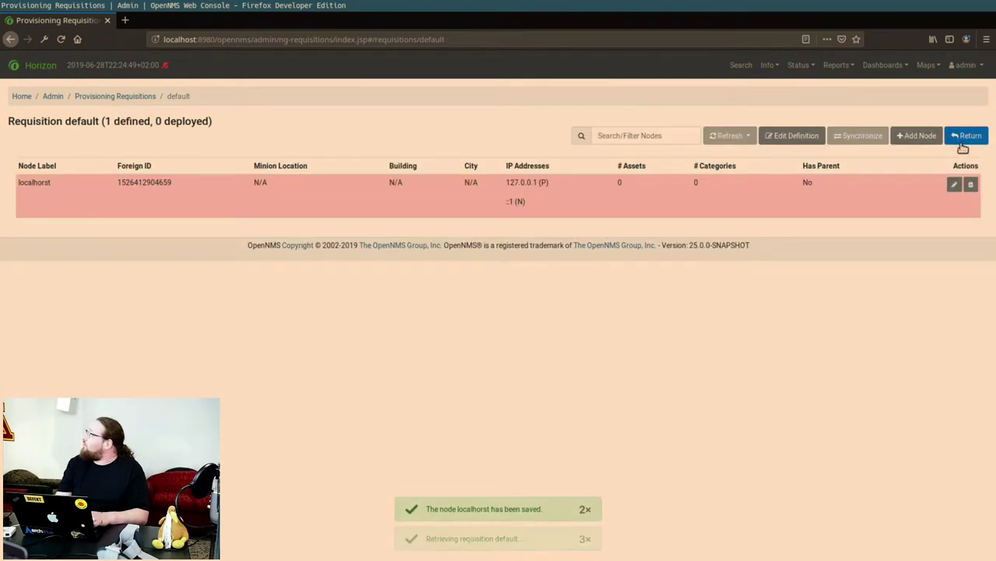
pyautogui.click(853, 137)
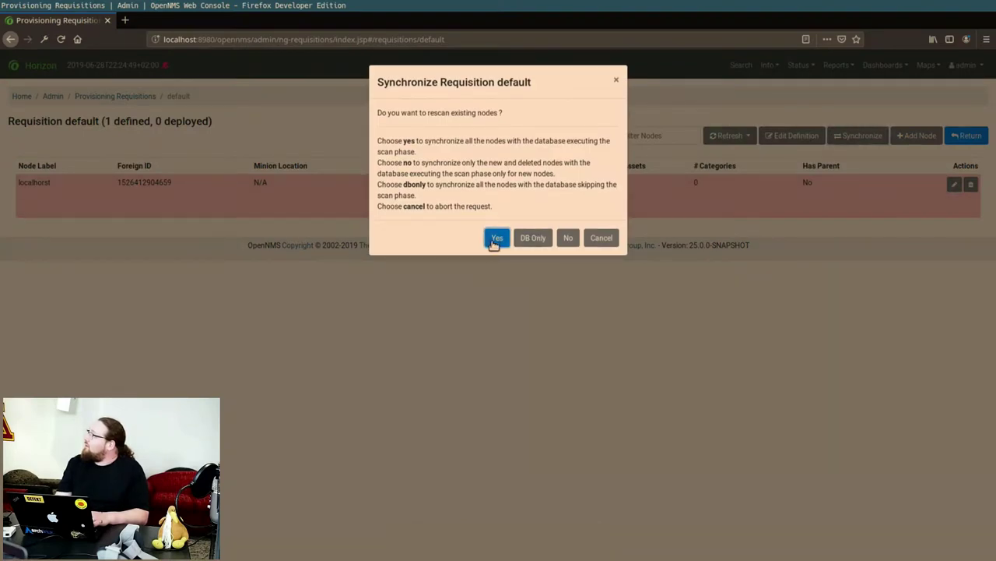
pyautogui.click(495, 238)
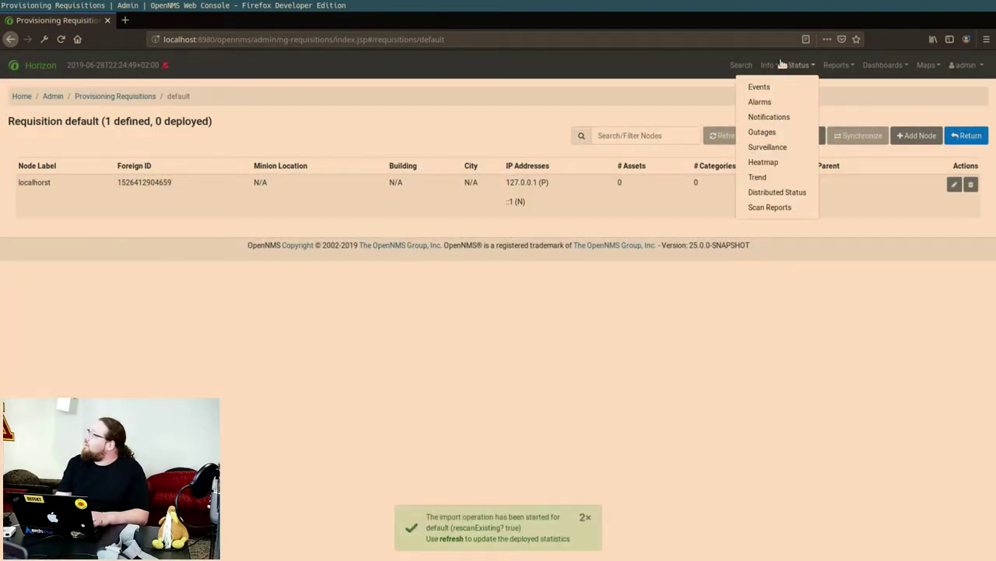
# Open the node list and reload it to view the localhorst node's service availability
pyautogui.moveTo(768, 67)
pyautogui.click(732, 88)
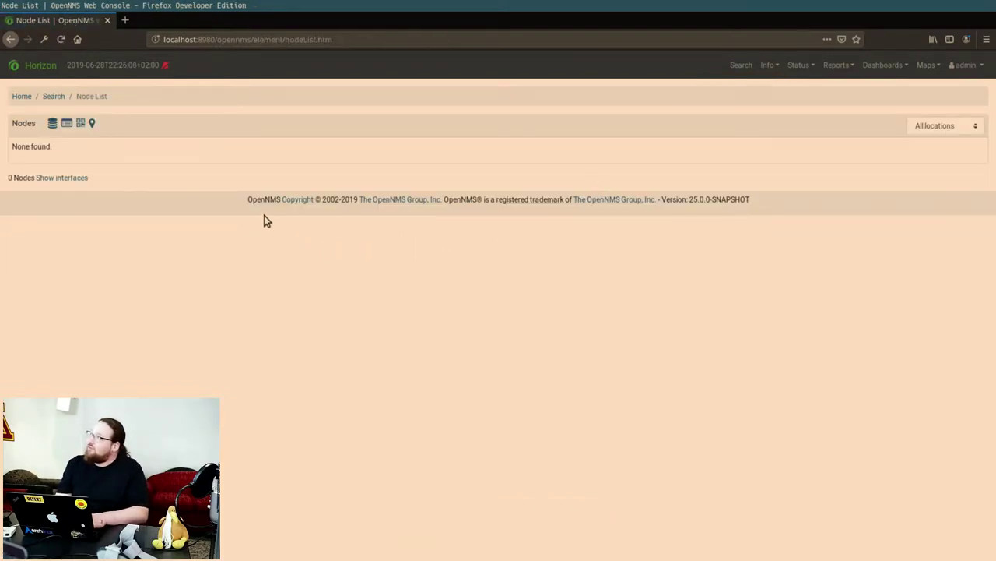
pyautogui.press('F5')
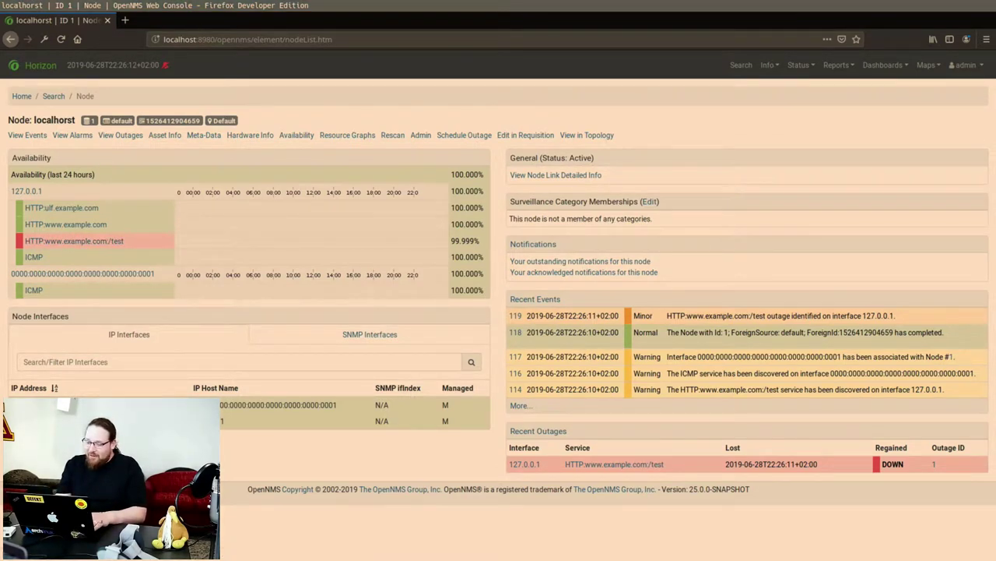
# In the terminal, follow /var/log/nginx/access.log with tail -f and examine the /test requests and their timestamps
pyautogui.press('F12')
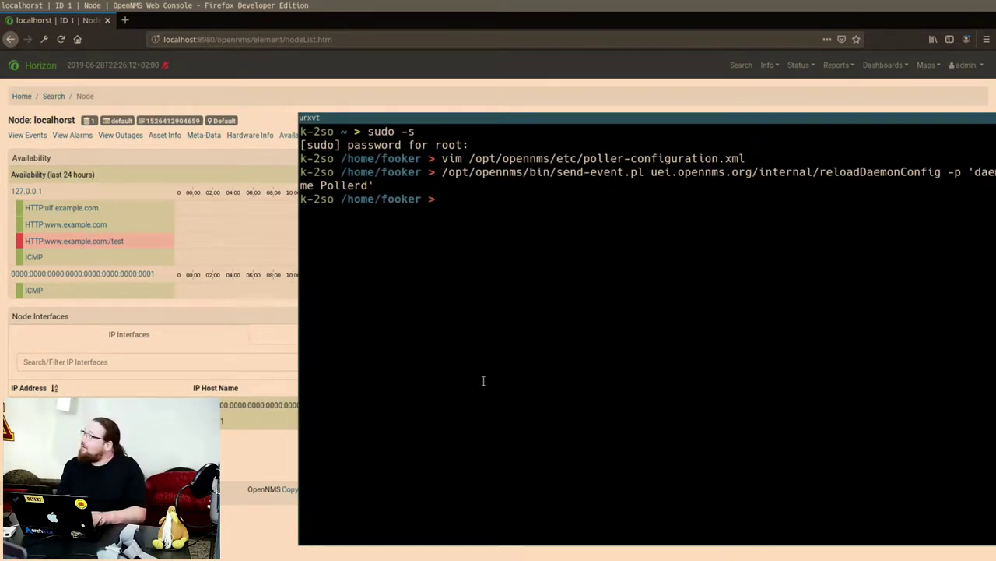
pyautogui.write('ta')
pyautogui.press('Right')
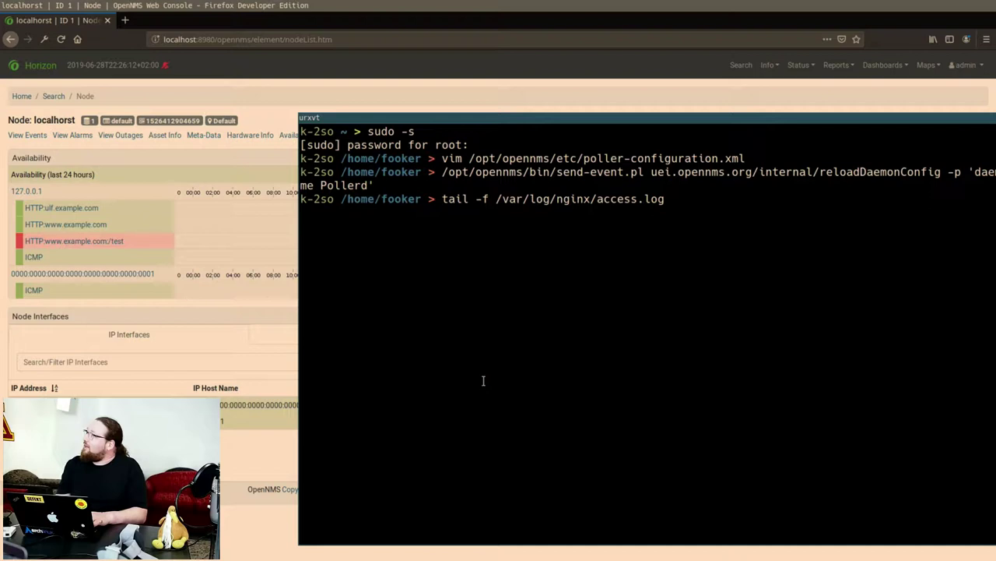
pyautogui.press('Return')
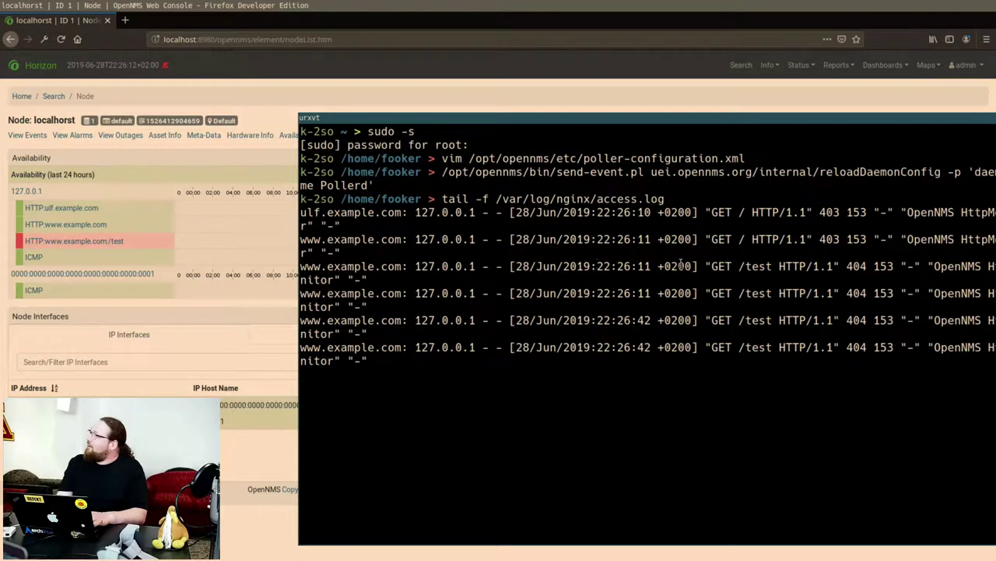
pyautogui.moveTo(740, 266); pyautogui.dragTo(774, 269)
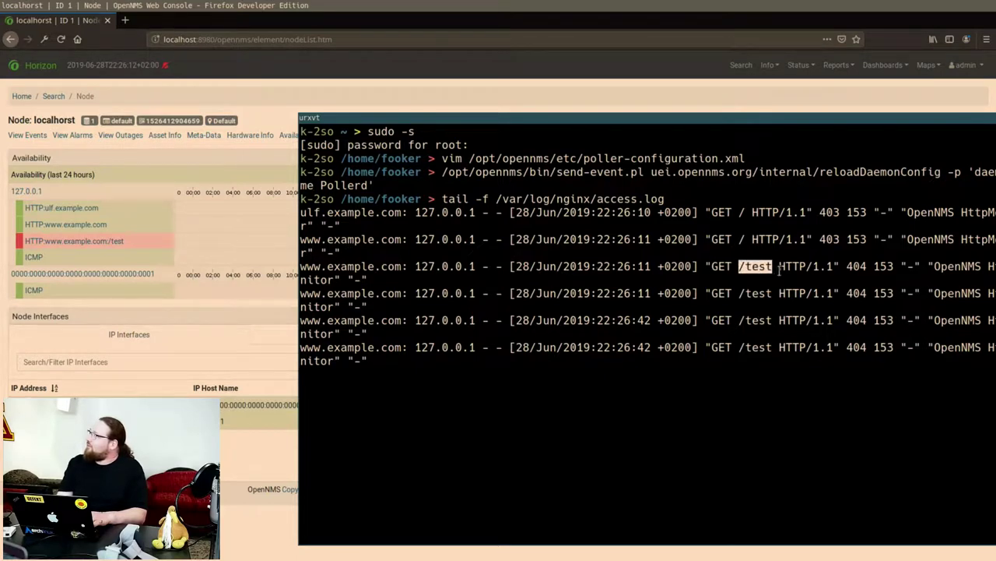
pyautogui.click(626, 294)
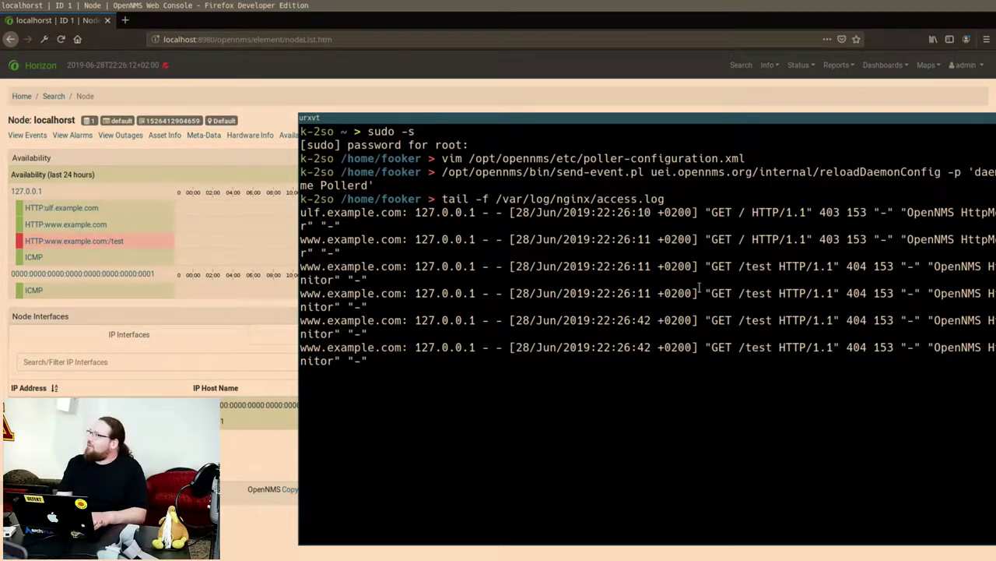
pyautogui.moveTo(627, 293); pyautogui.dragTo(684, 349)
pyautogui.press('super+minus')
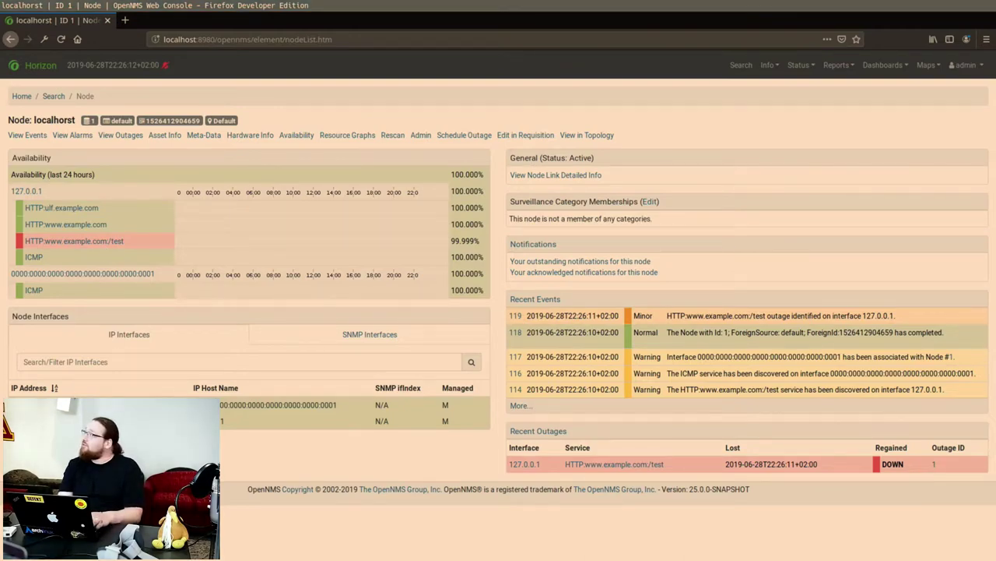
# Return to the terminal, stop following the access log, and reopen /opt/opennms/etc/poller-configuration.xml in vim
pyautogui.press('F12')
pyautogui.hotkey('ctrl', 'c')
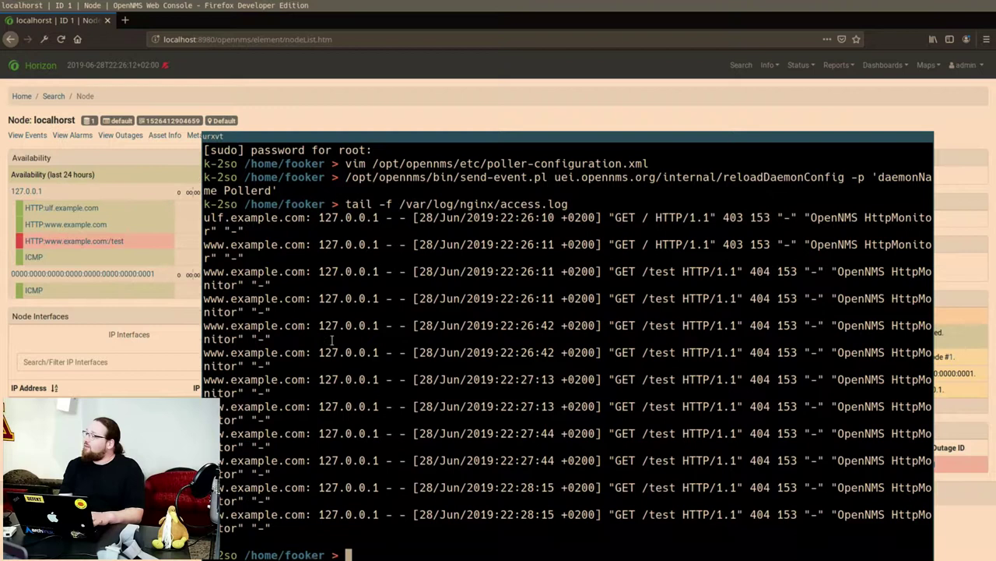
pyautogui.press('Up')
pyautogui.press('Up')
pyautogui.press('Up')
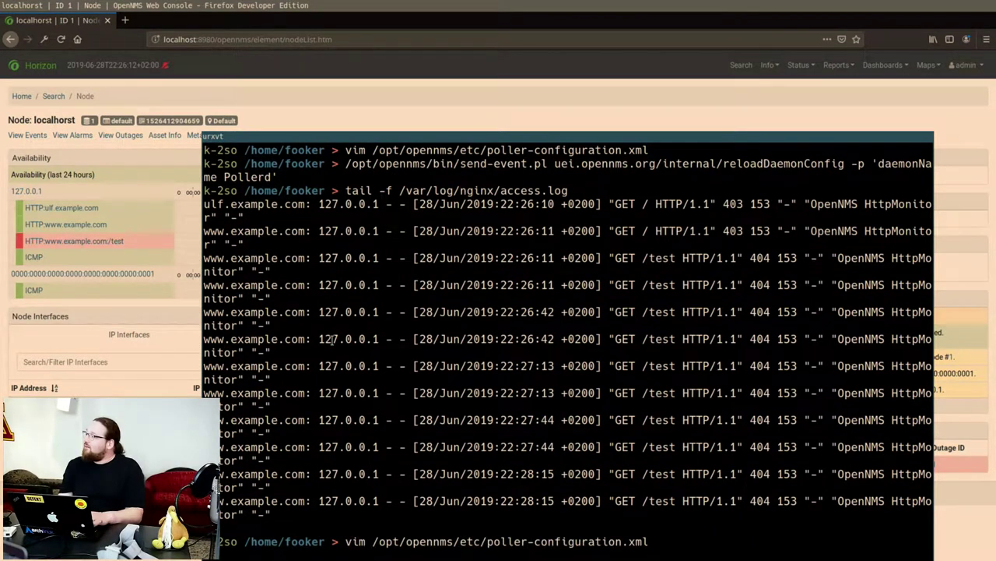
pyautogui.press('Return')
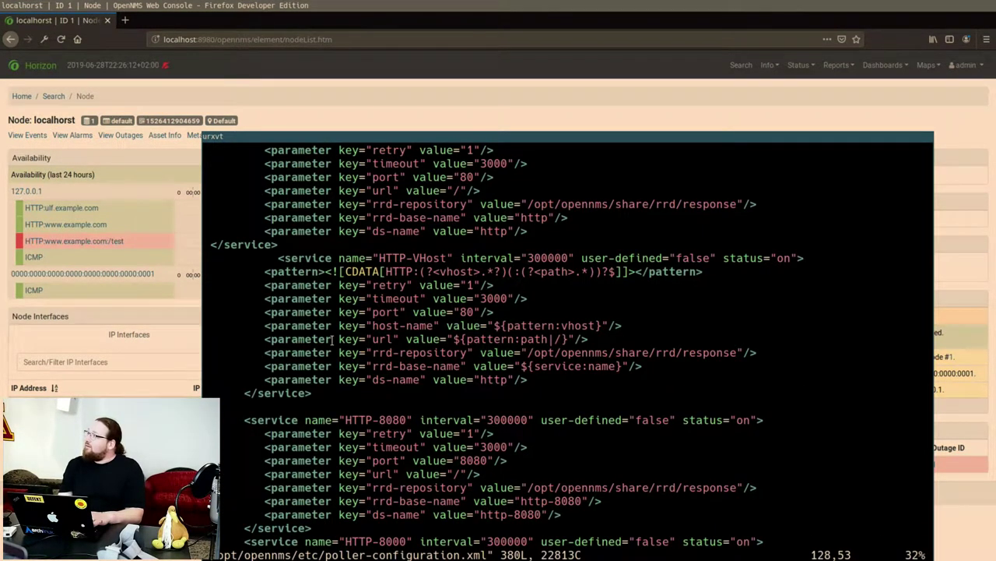
# Examine the HTTP-VHost service's vhost and path pattern in the poller configuration alongside the node page
pyautogui.press('Up')
pyautogui.press('Up')
pyautogui.press('Up')
pyautogui.press('Up')
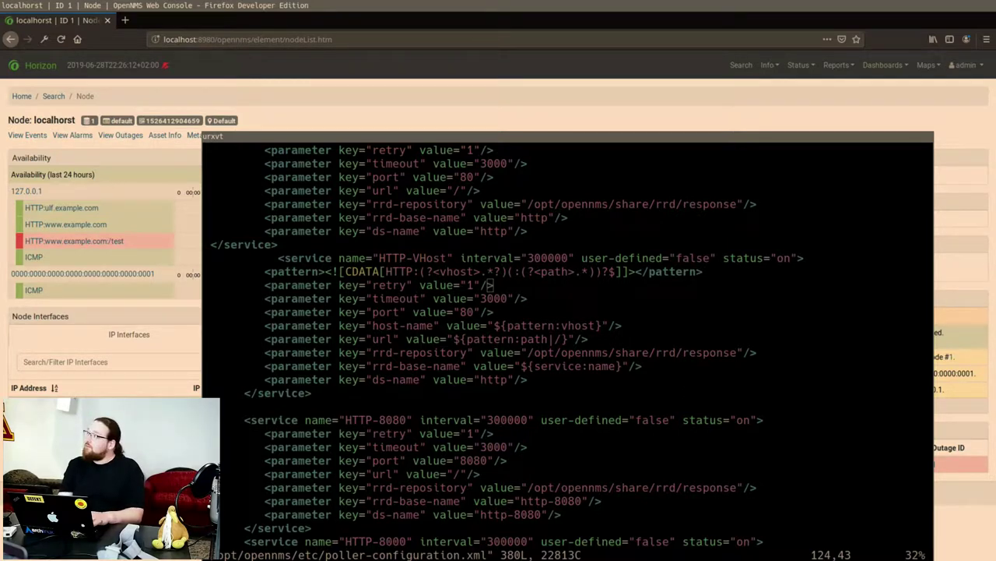
pyautogui.moveTo(502, 272); pyautogui.dragTo(639, 303)
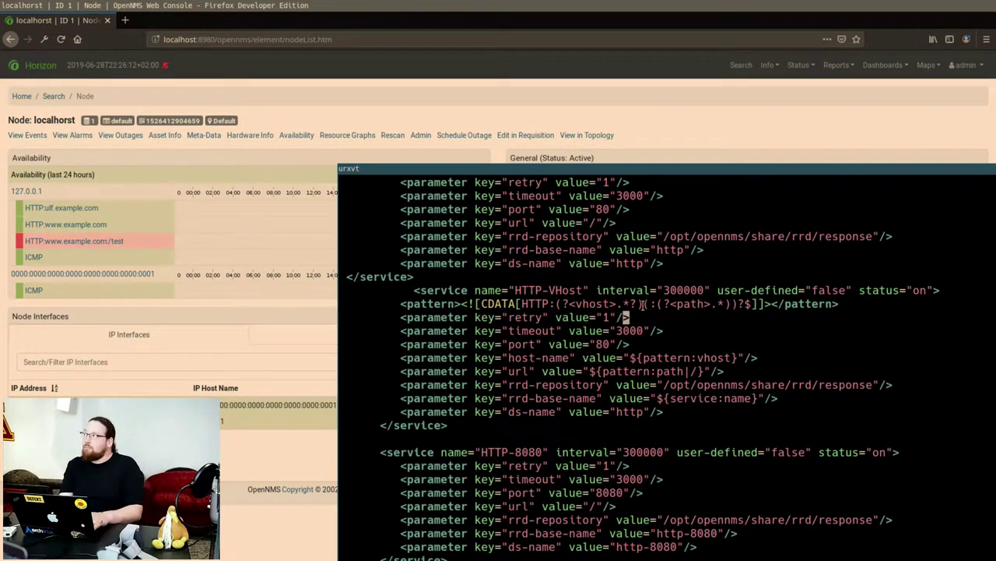
pyautogui.moveTo(599, 195); pyautogui.dragTo(512, 356)
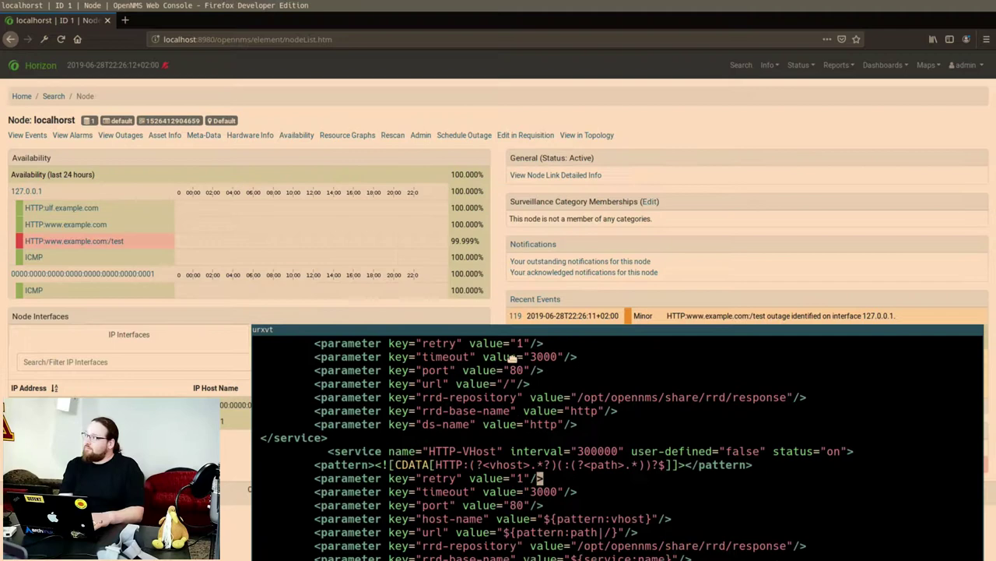
# Switch to the OpenNMS web console and open the meta-data of the localhorst node in the default requisition
pyautogui.hotkey('alt', 'Tab')
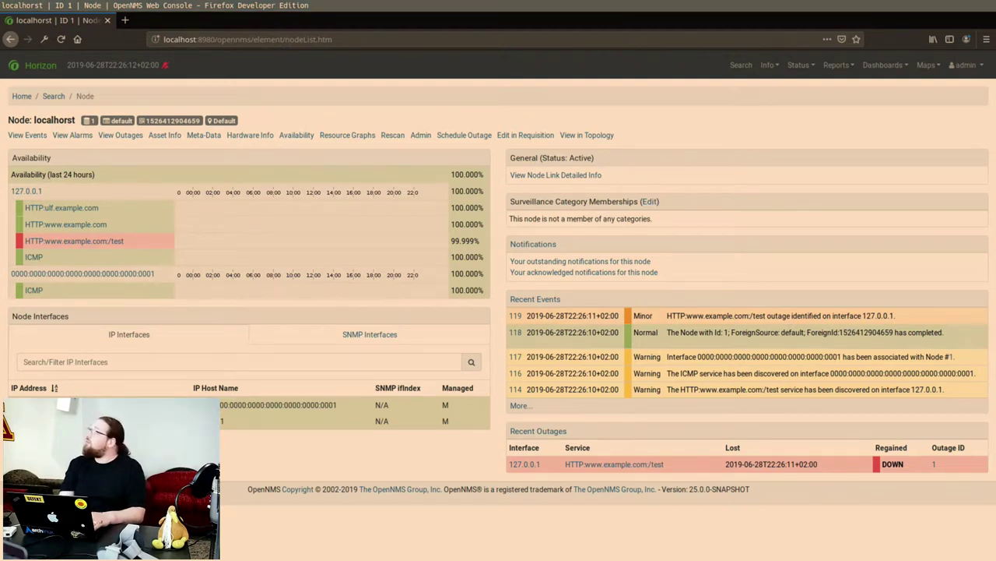
pyautogui.click(963, 64)
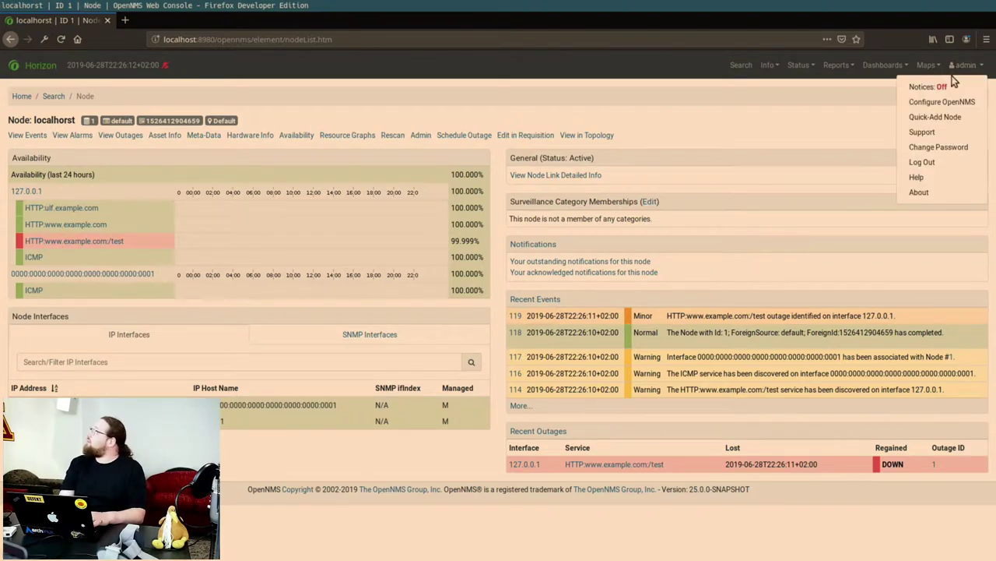
pyautogui.click(942, 101)
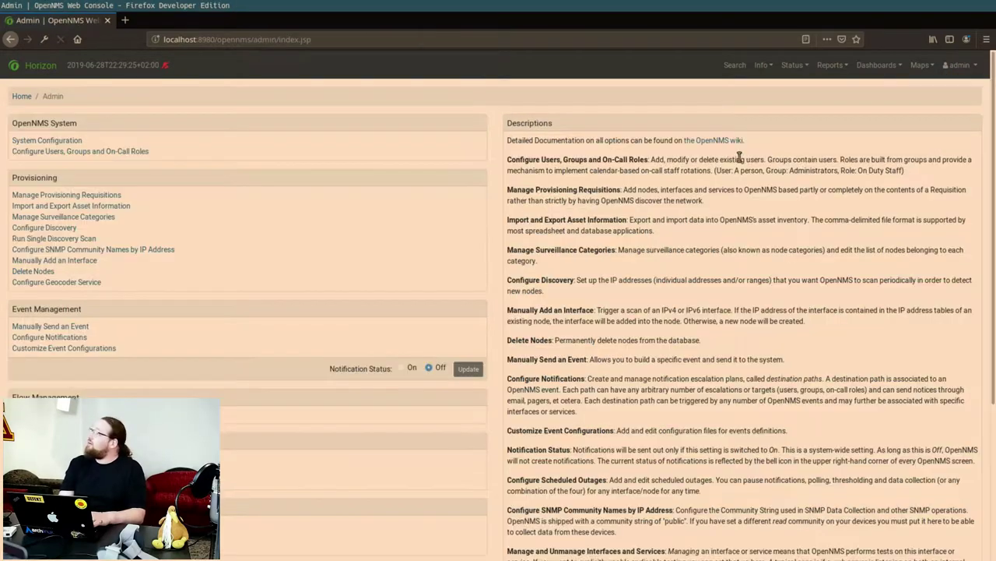
pyautogui.click(100, 195)
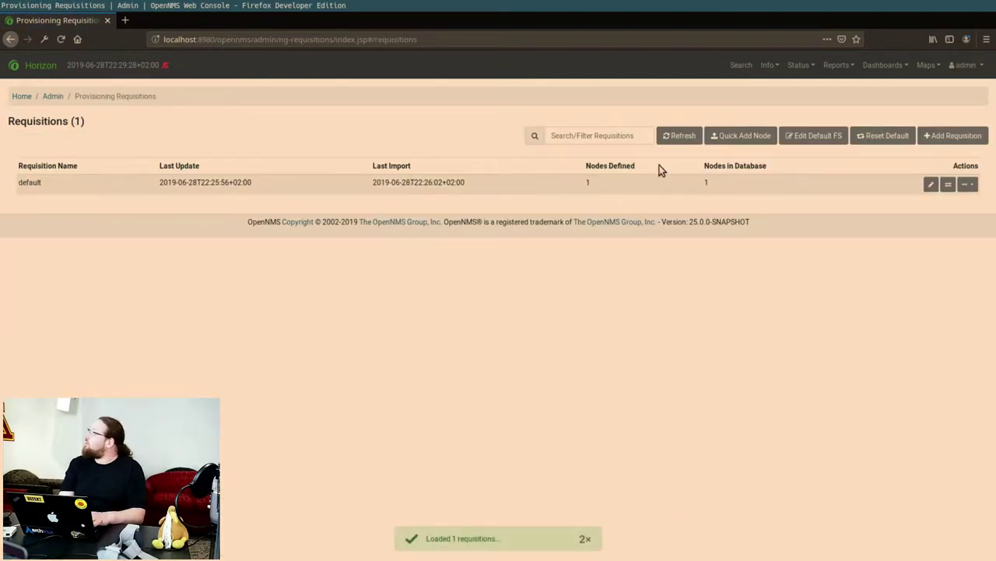
pyautogui.click(929, 187)
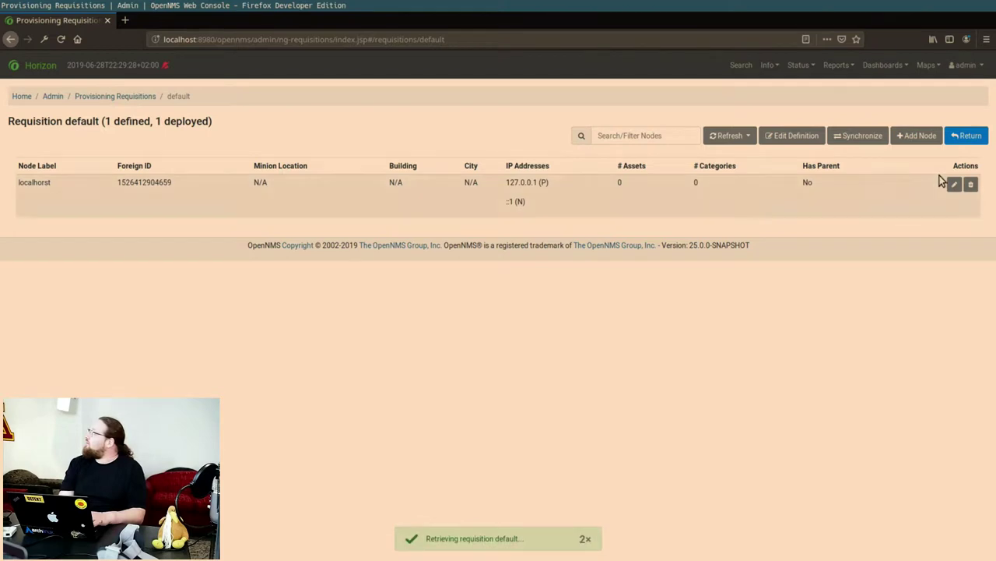
pyautogui.click(952, 184)
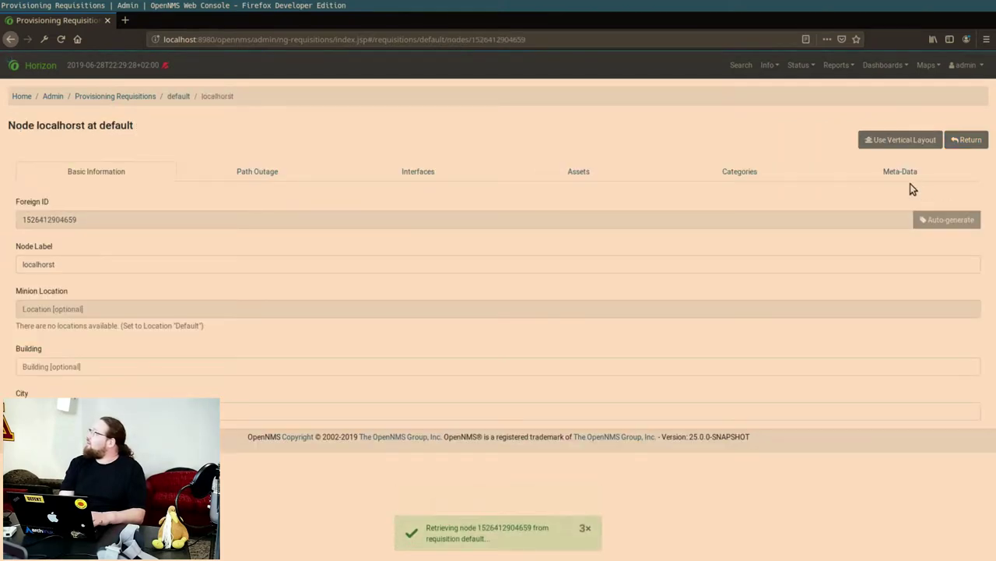
pyautogui.click(931, 176)
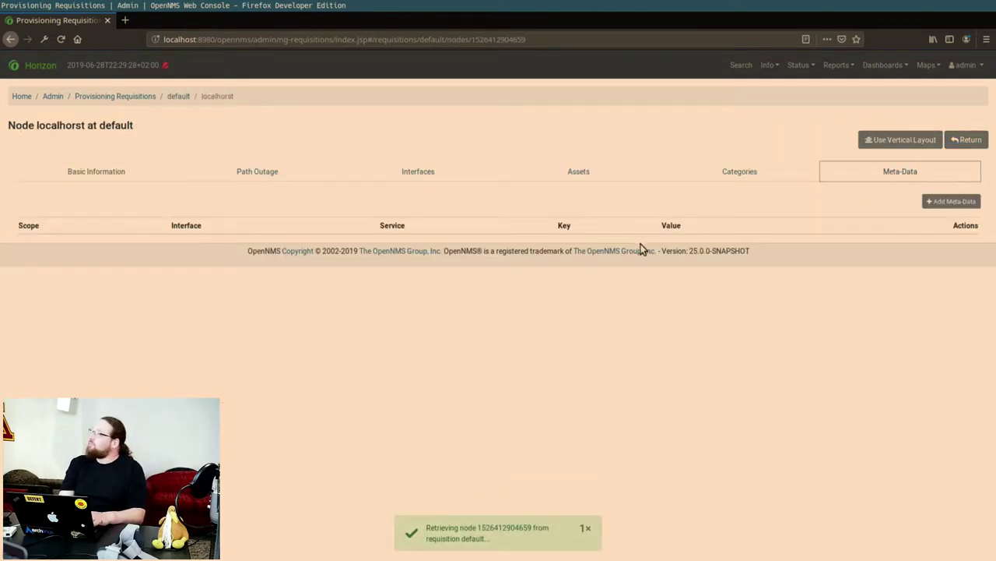
# Add a meta-data entry with Node scope, key timeout and value 30 to the localhorst node
pyautogui.click(948, 203)
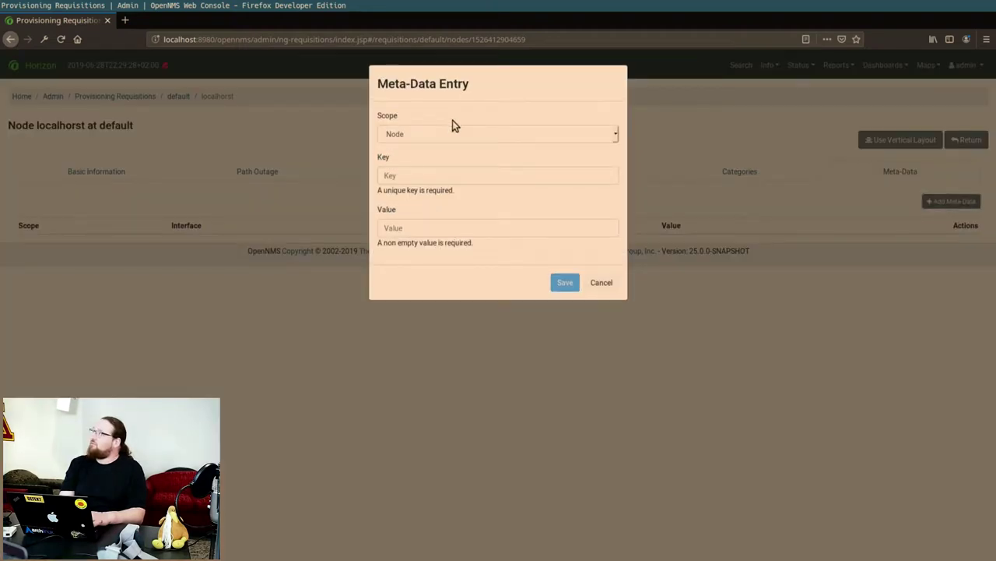
pyautogui.click(436, 138)
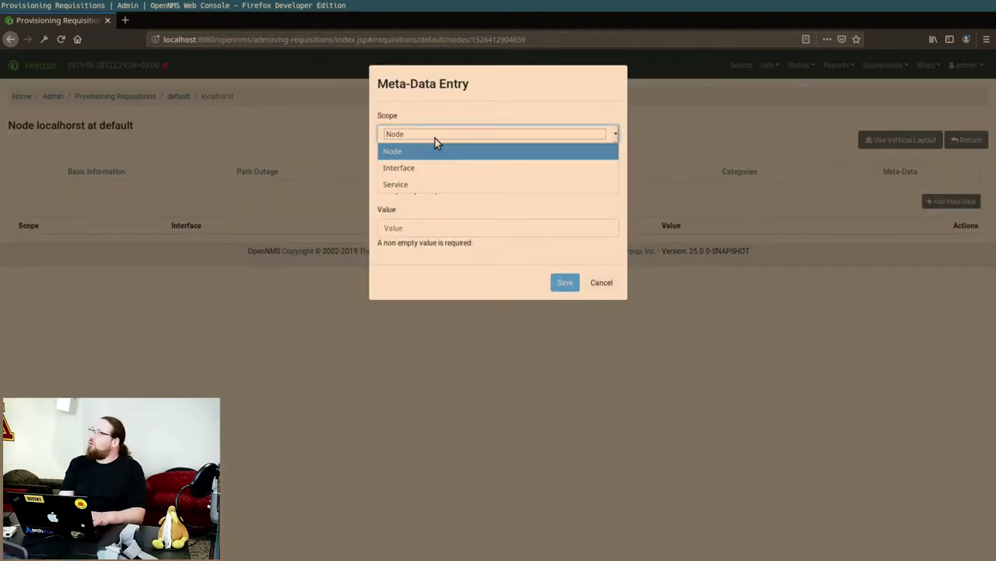
pyautogui.click(401, 186)
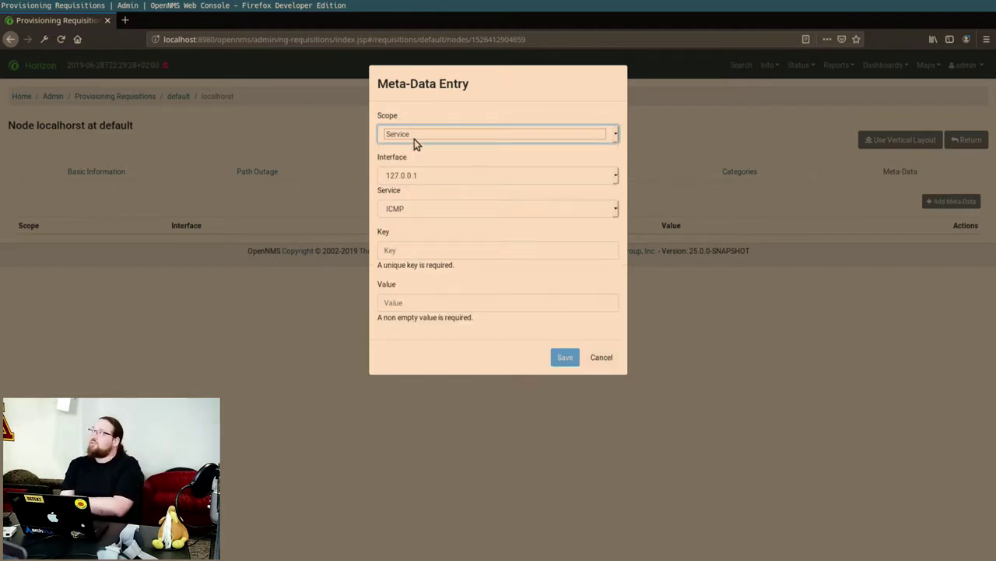
pyautogui.click(415, 131)
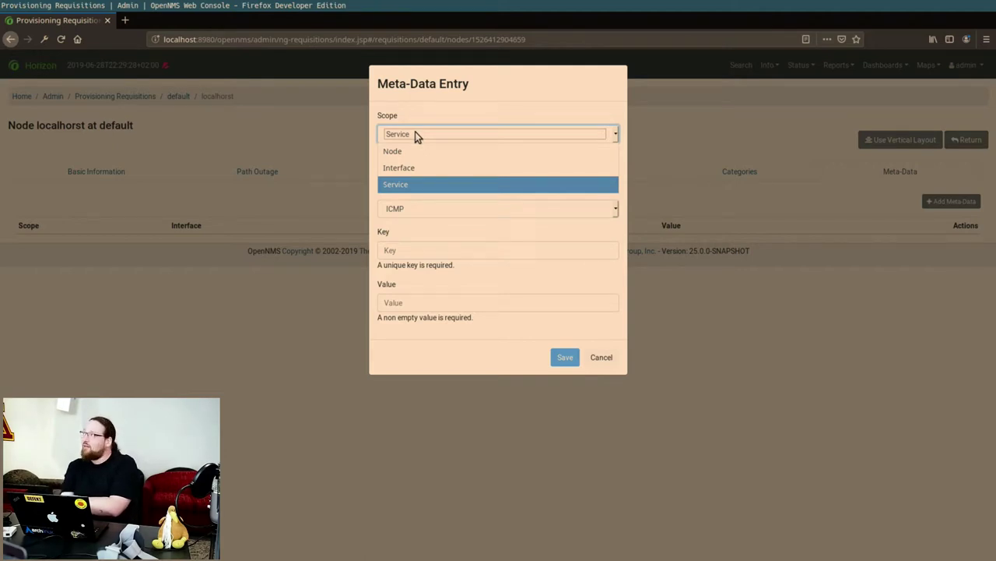
pyautogui.click(413, 178)
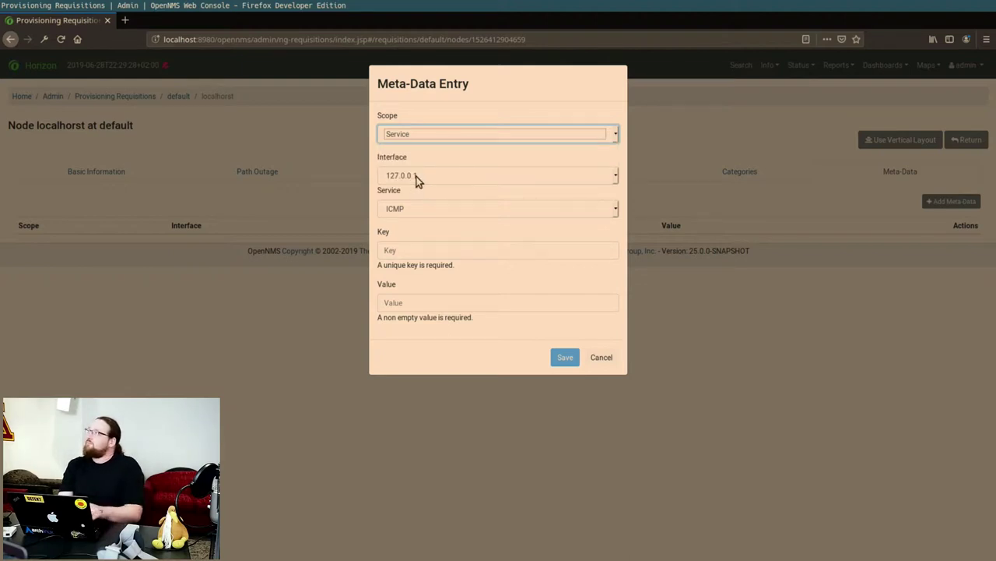
pyautogui.click(418, 141)
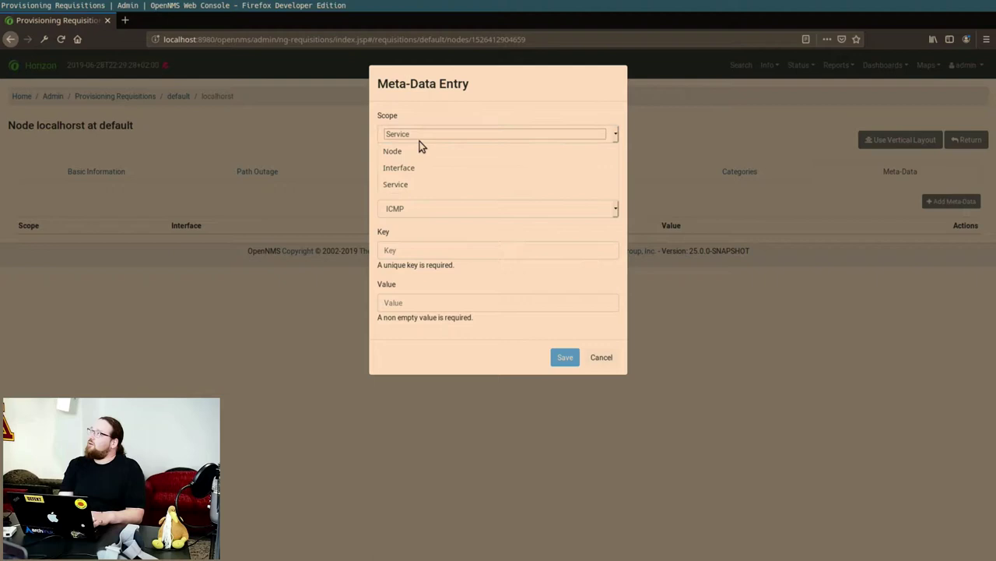
pyautogui.click(415, 154)
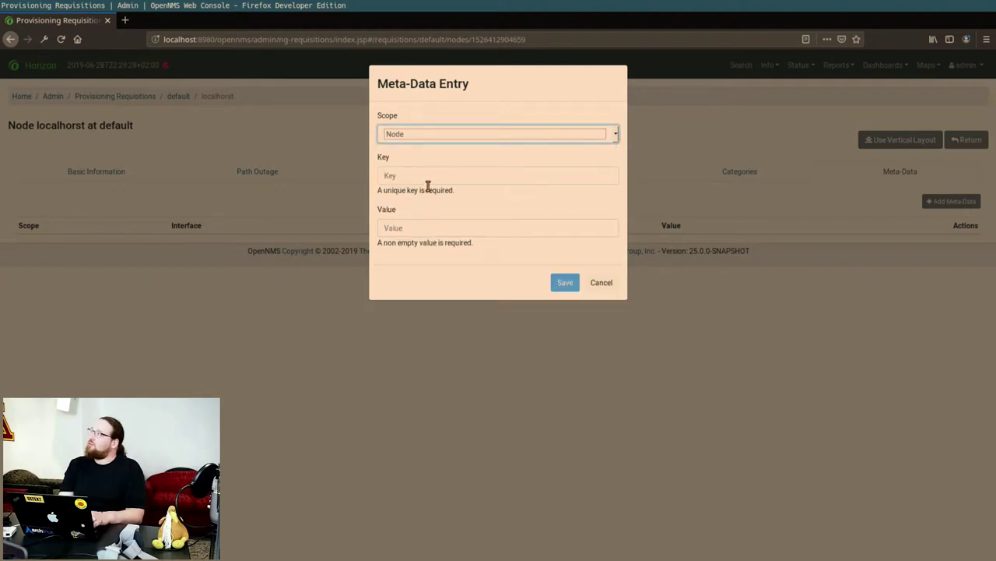
pyautogui.click(437, 174)
pyautogui.write('timeout')
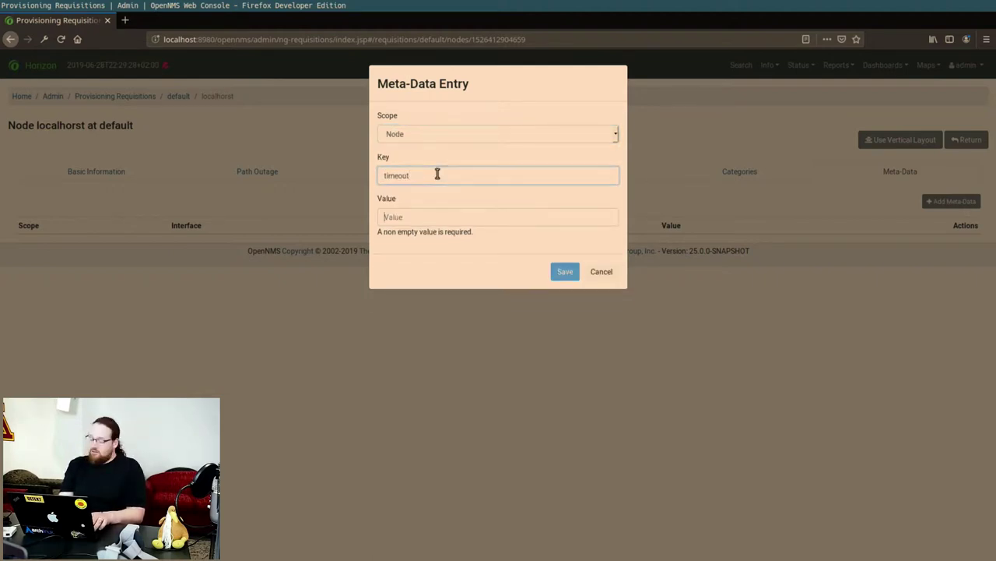
pyautogui.press('Tab')
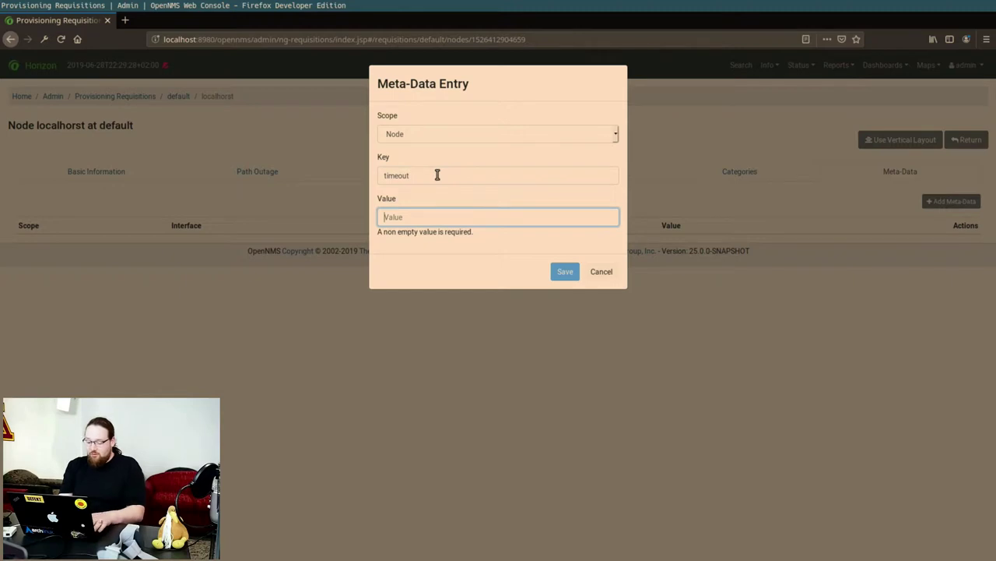
pyautogui.write('30')
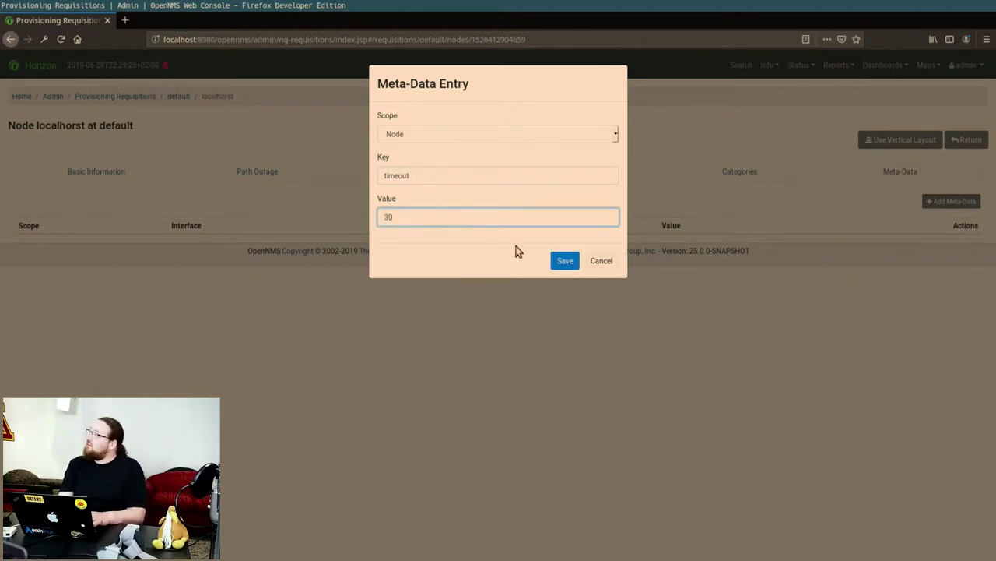
pyautogui.click(566, 262)
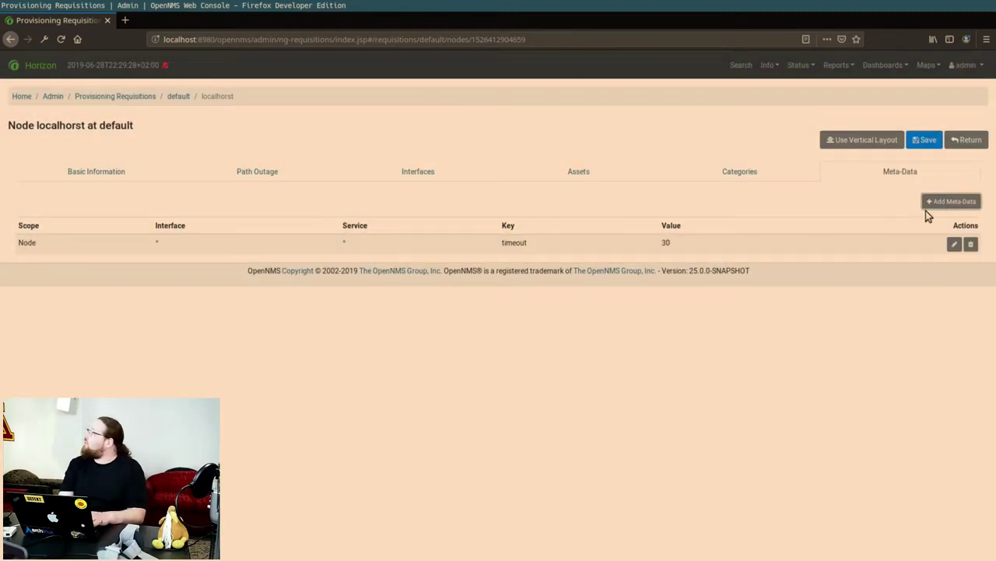
# Add a Service-scope meta-data entry for HTTP:ulf.example.com on 127.0.0.1 with key timeout and value 20
pyautogui.click(944, 203)
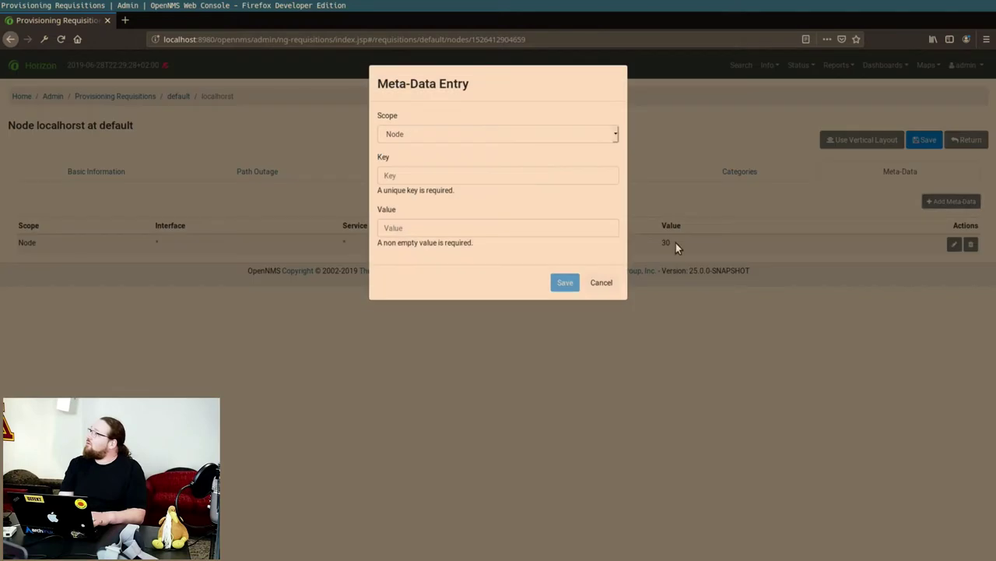
pyautogui.click(484, 135)
pyautogui.click(436, 181)
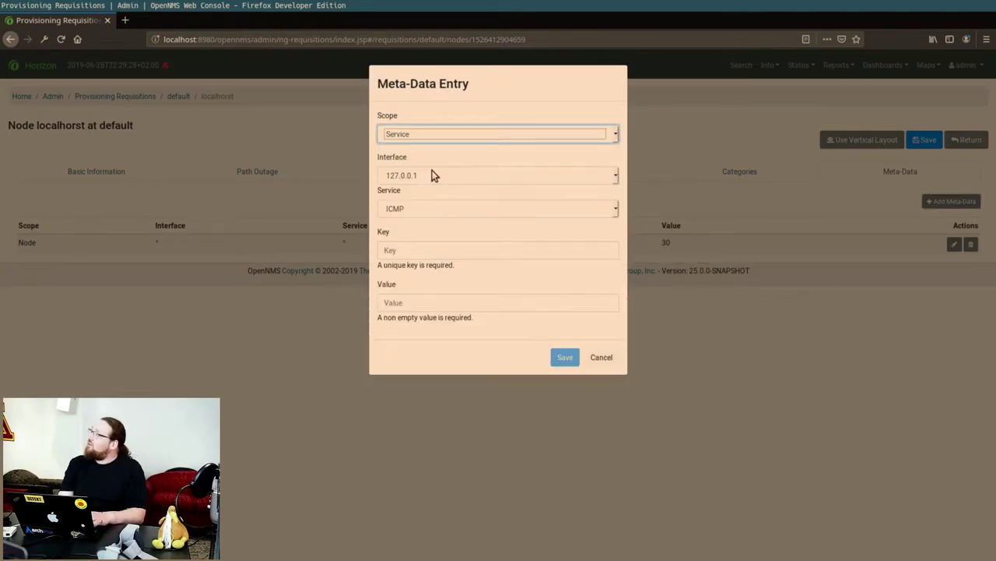
pyautogui.click(410, 210)
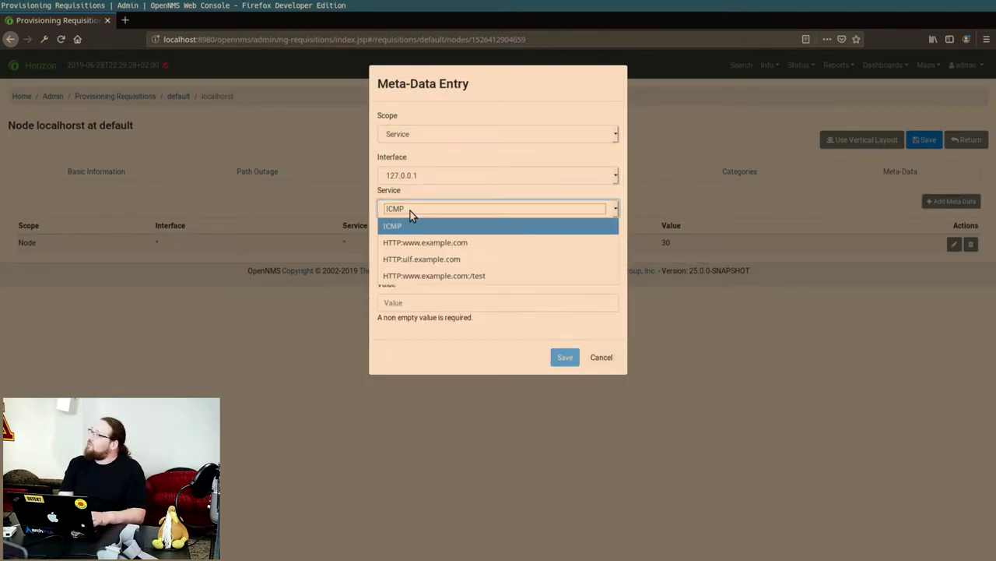
pyautogui.click(420, 263)
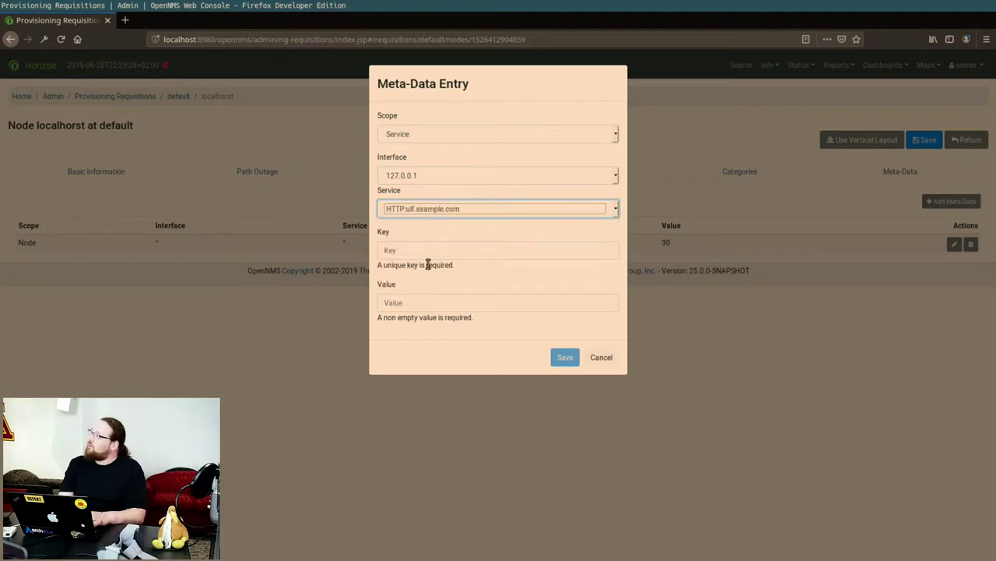
pyautogui.click(432, 256)
pyautogui.write('timeout')
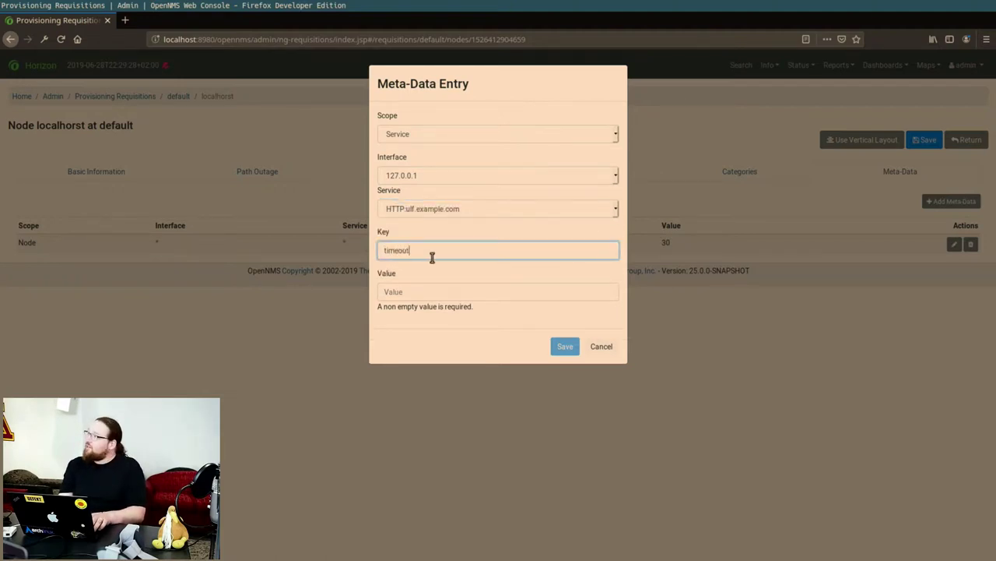
pyautogui.press('Tab')
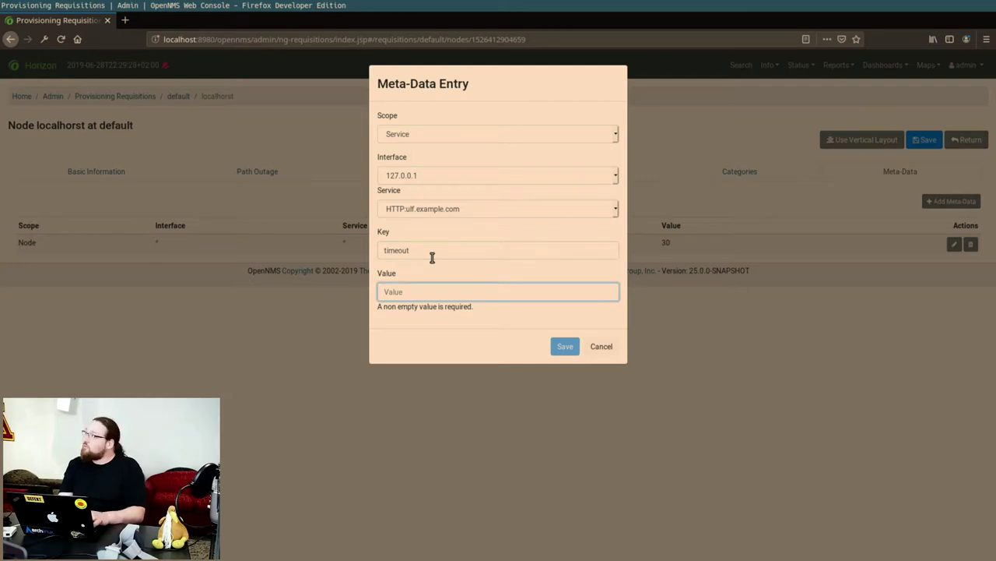
pyautogui.write('120')
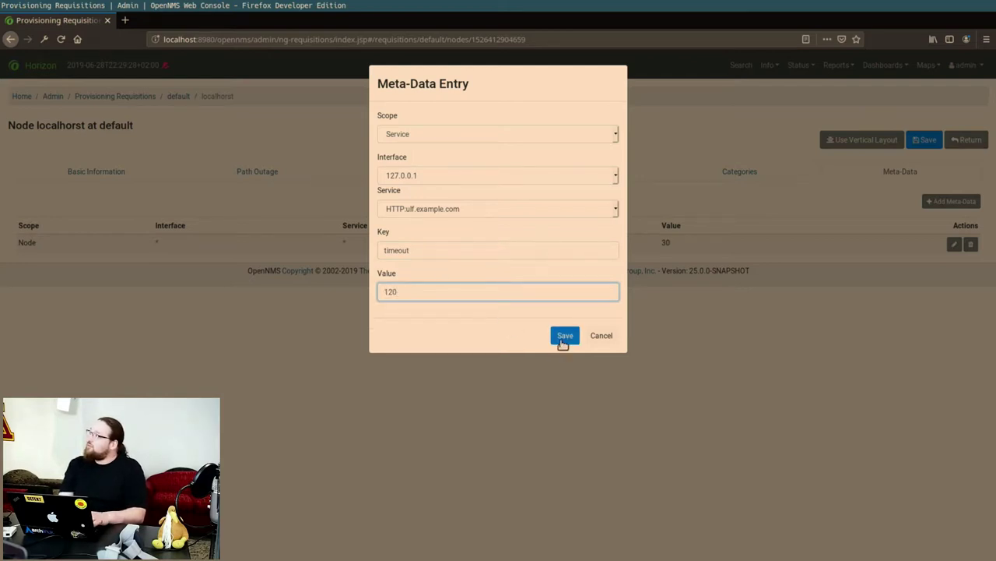
pyautogui.press('Home')
pyautogui.press('Delete')
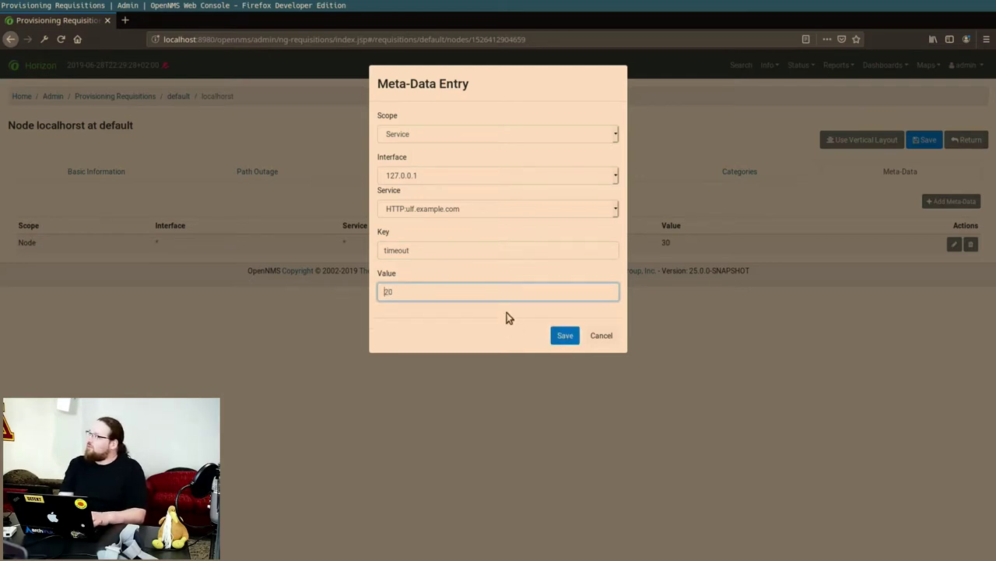
pyautogui.click(561, 337)
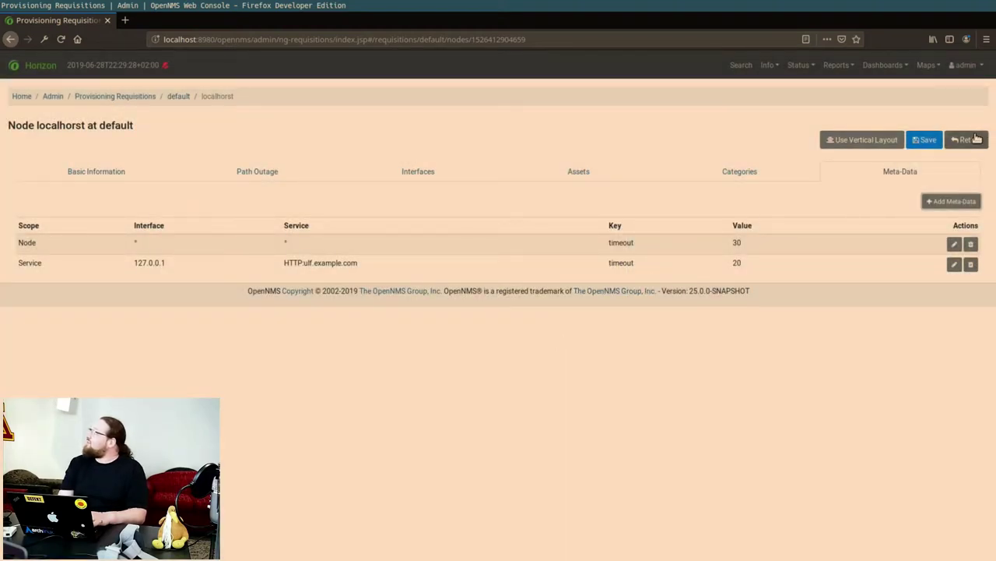
# Save the localhorst node, return to the default requisition and synchronize it with a rescan of existing nodes
pyautogui.click(935, 142)
pyautogui.click(948, 142)
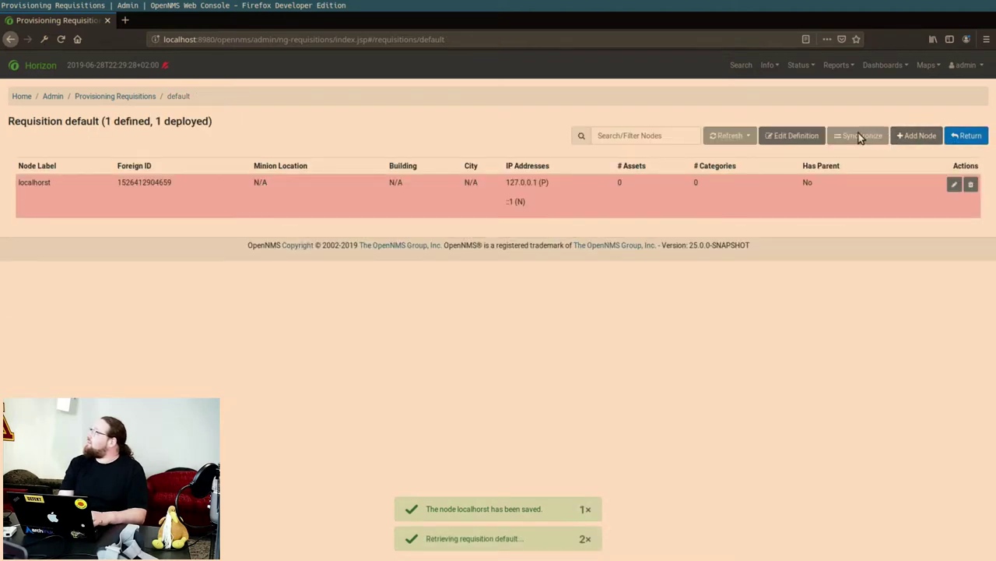
pyautogui.click(856, 135)
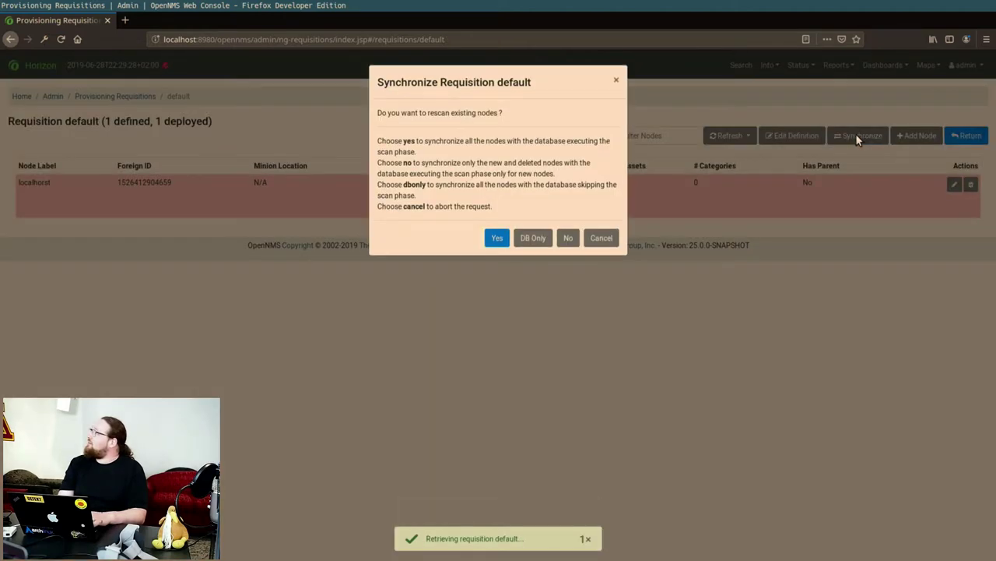
pyautogui.click(505, 239)
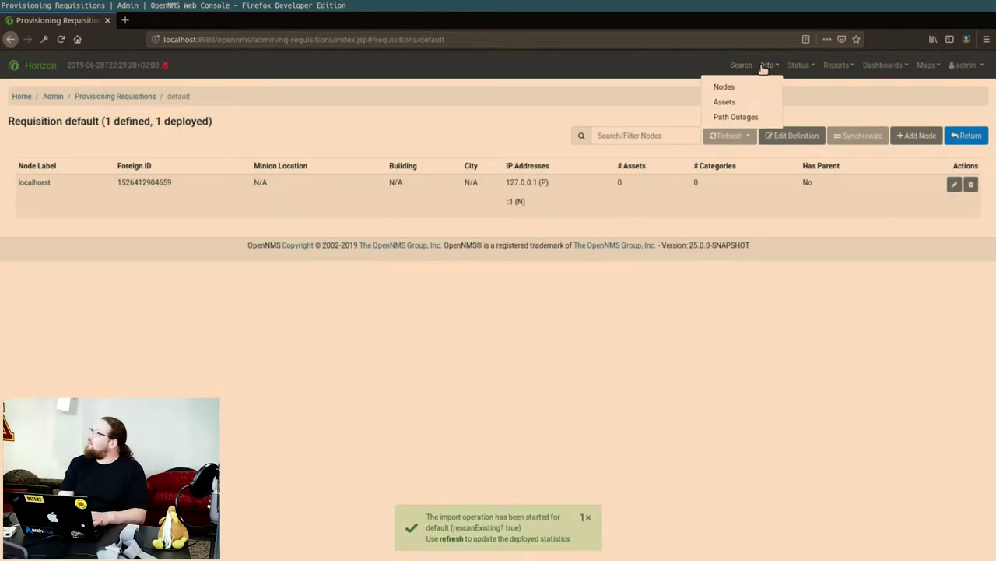
# Open the localhorst node from the node list, check its meta-data and return to the node page
pyautogui.moveTo(793, 67)
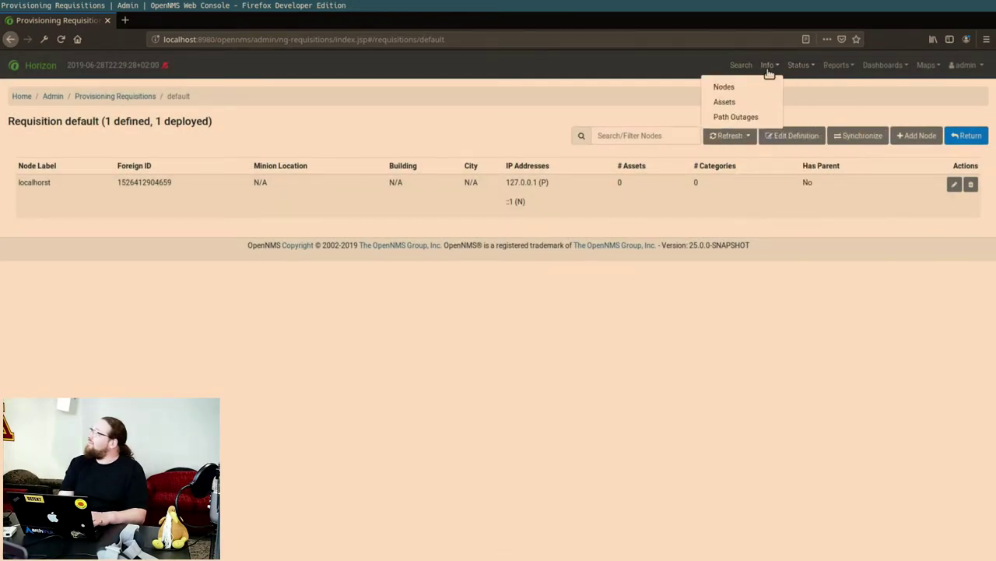
pyautogui.click(710, 88)
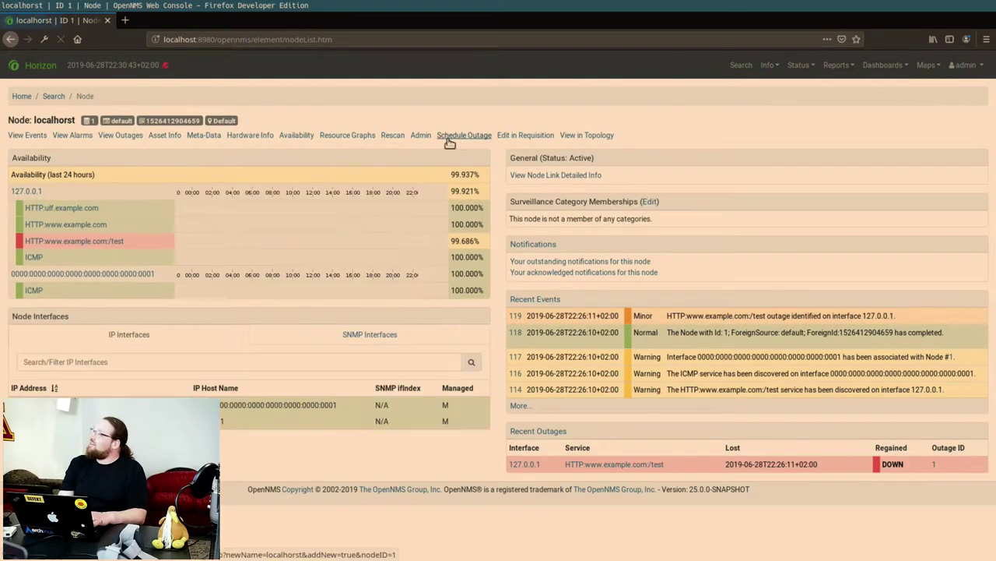
pyautogui.click(211, 136)
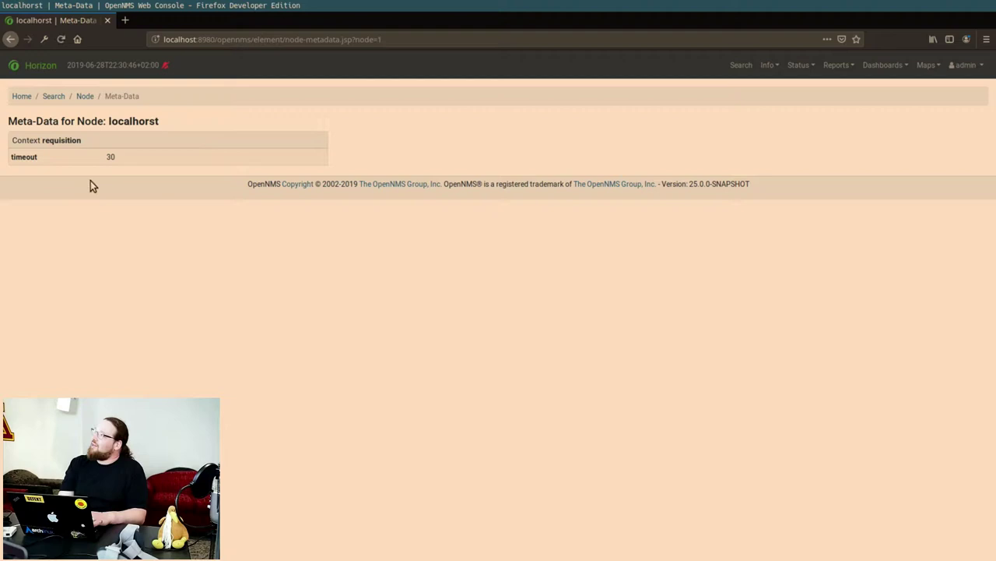
pyautogui.click(13, 41)
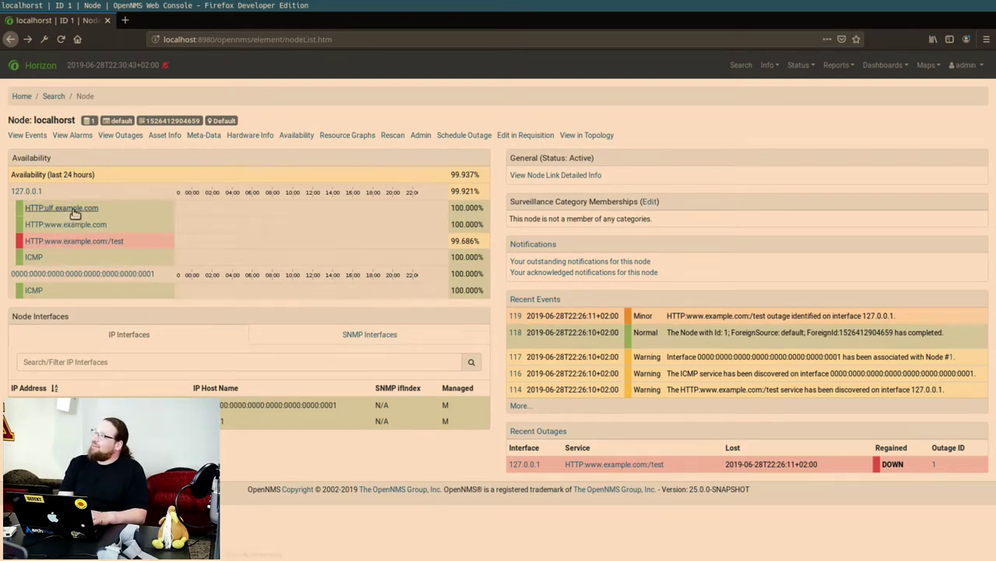
# Open the HTTP:ulf.example.com service on 127.0.0.1, check its meta-data and return to the service page
pyautogui.click(76, 208)
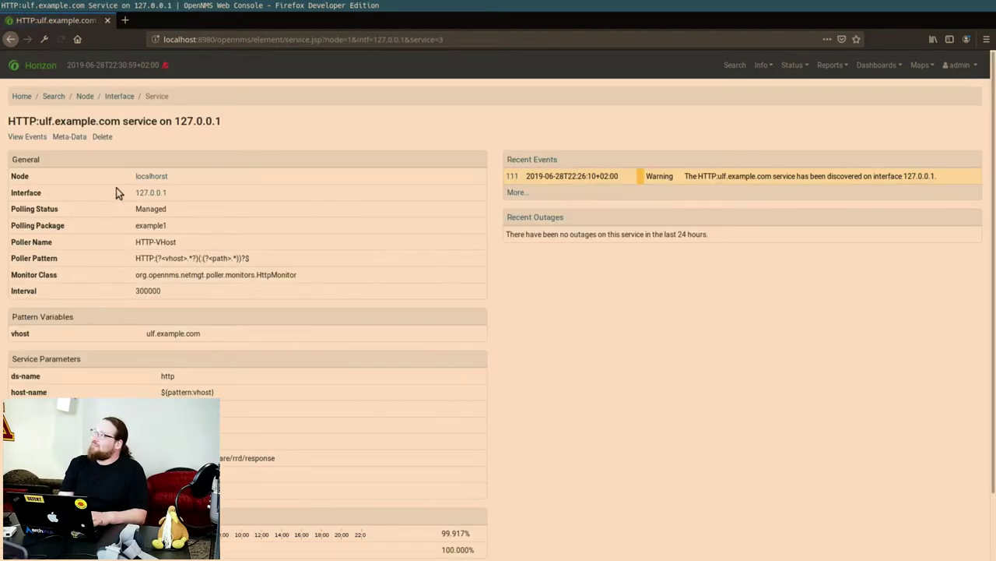
pyautogui.click(64, 137)
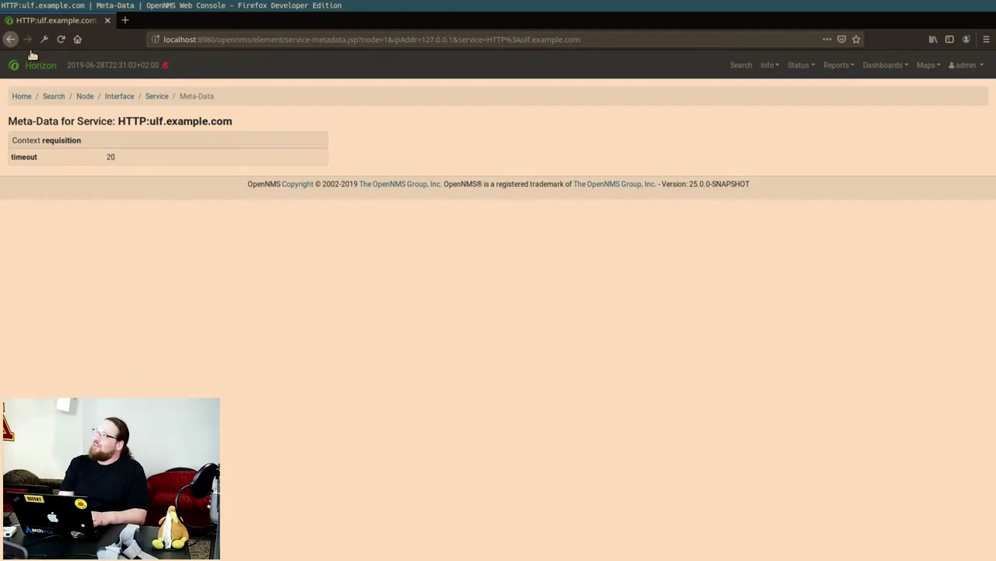
pyautogui.click(9, 39)
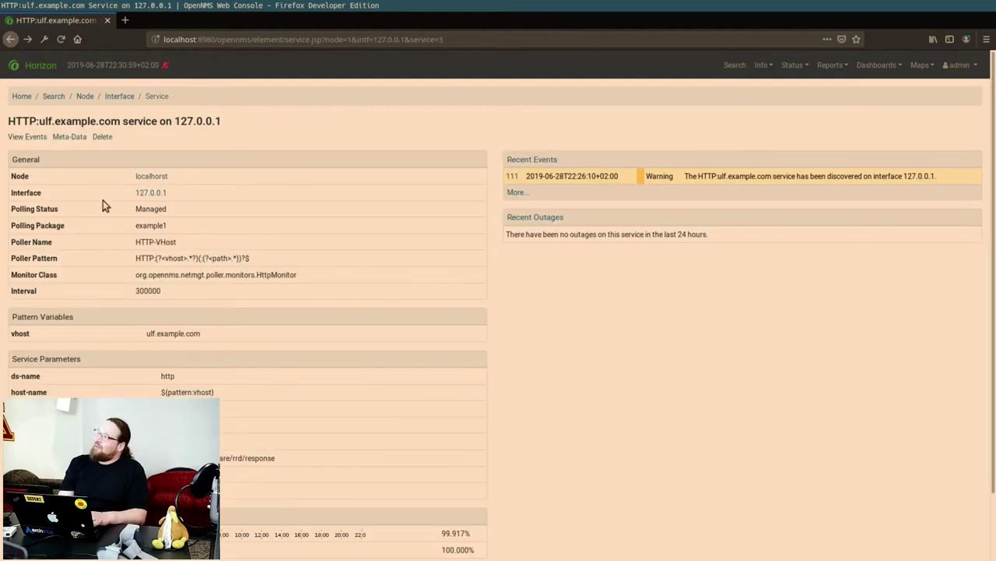
# Examine the vhost group in the service's poller pattern and the matching vhost pattern variable
pyautogui.doubleClick(168, 258)
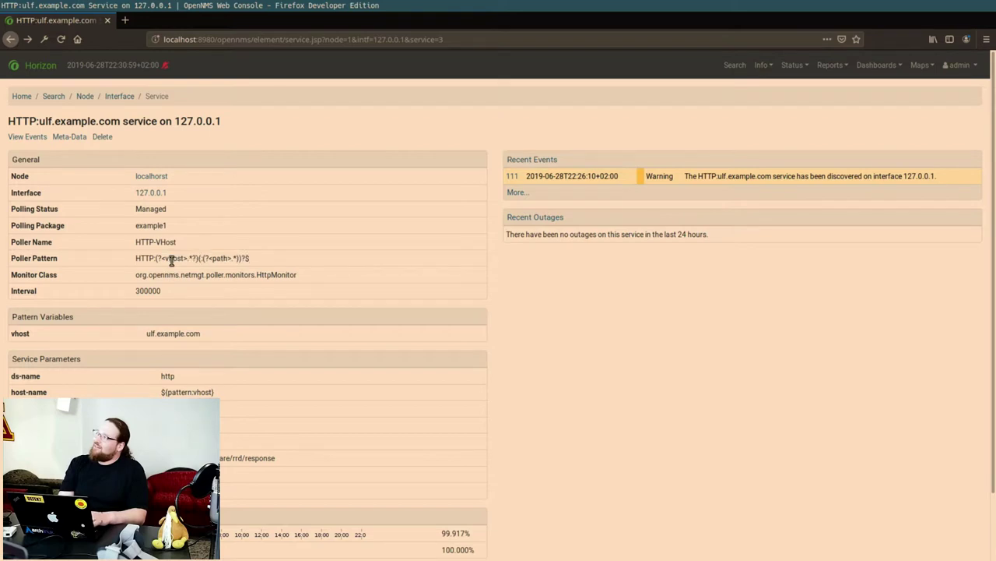
pyautogui.doubleClick(173, 258)
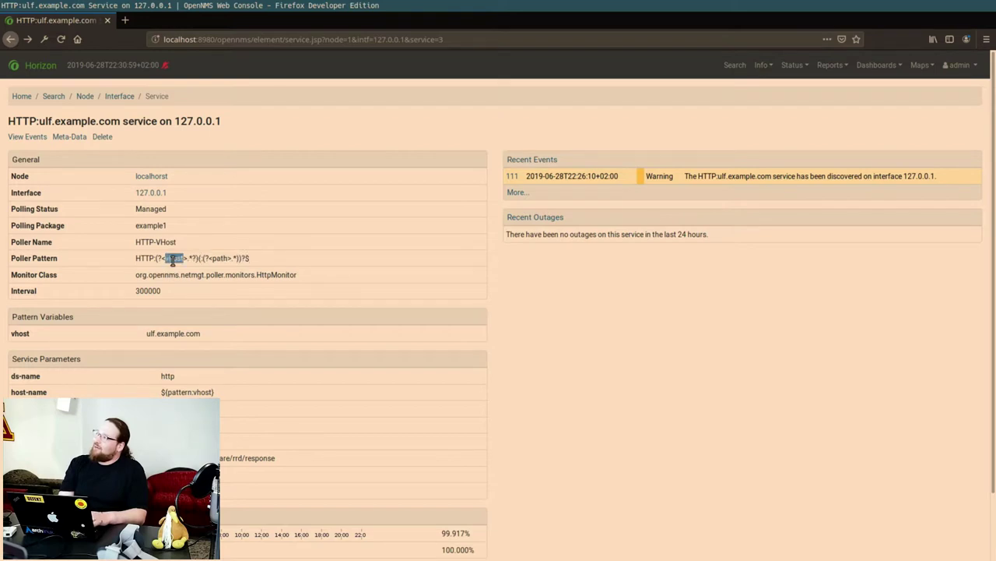
pyautogui.tripleClick(165, 333)
pyautogui.click(166, 333)
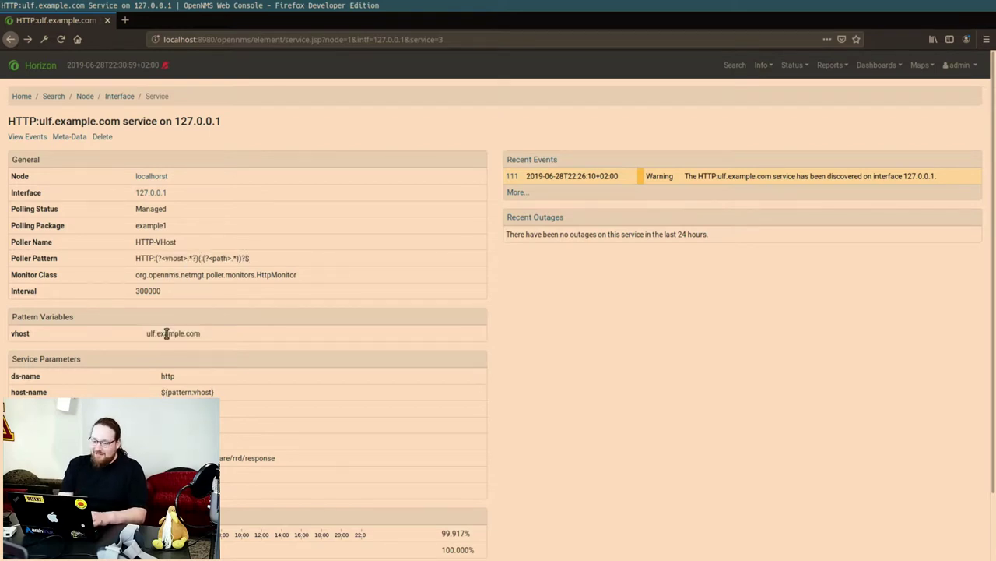
# Switch to the terminal with poller-configuration.xml and delete the first three digits of the HTTP-VHost timeout value
pyautogui.hotkey('alt', 'Tab')
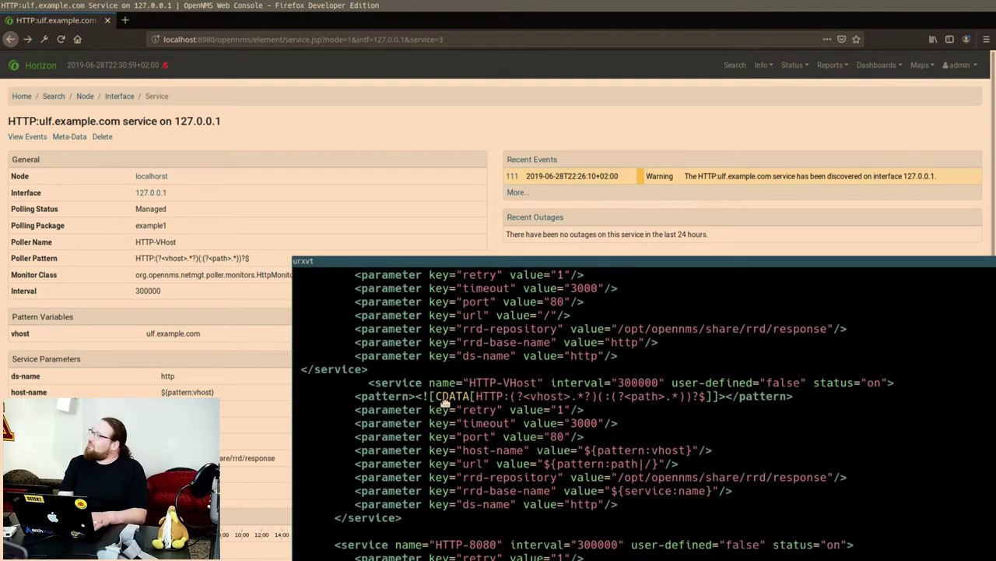
pyautogui.press('j')
pyautogui.press('j')
pyautogui.press('j')
pyautogui.press('j')
pyautogui.press('j')
pyautogui.press('j')
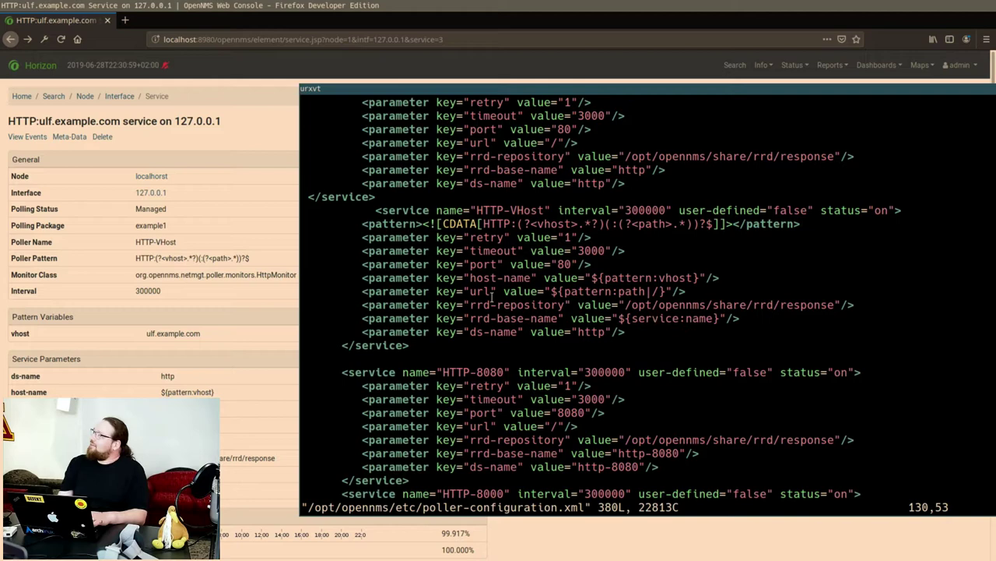
pyautogui.press('k')
pyautogui.press('k')
pyautogui.press('k')
pyautogui.press('k')
pyautogui.press('k')
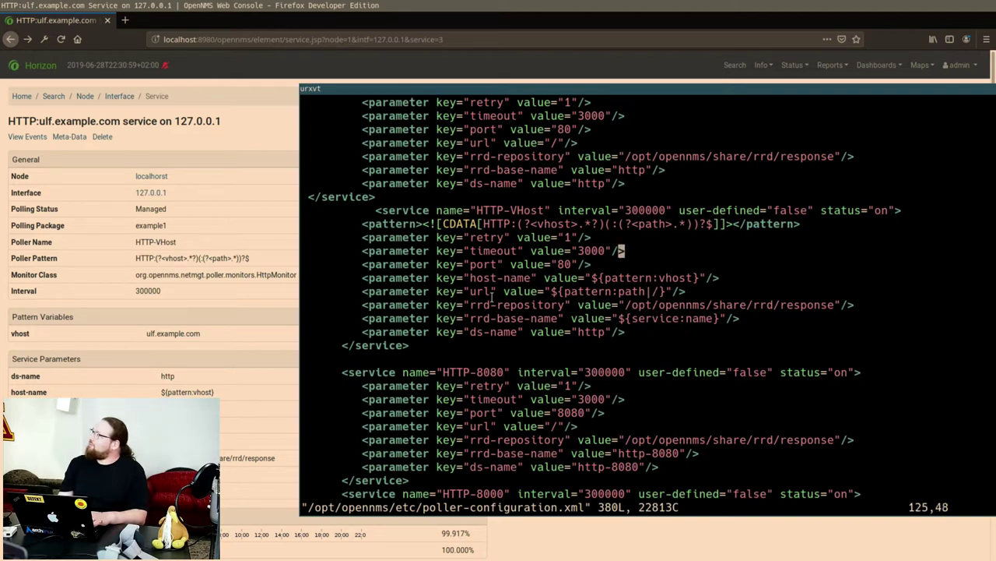
pyautogui.press('k')
pyautogui.press('h')
pyautogui.press('j')
pyautogui.press('x')
pyautogui.press('x')
pyautogui.press('x')
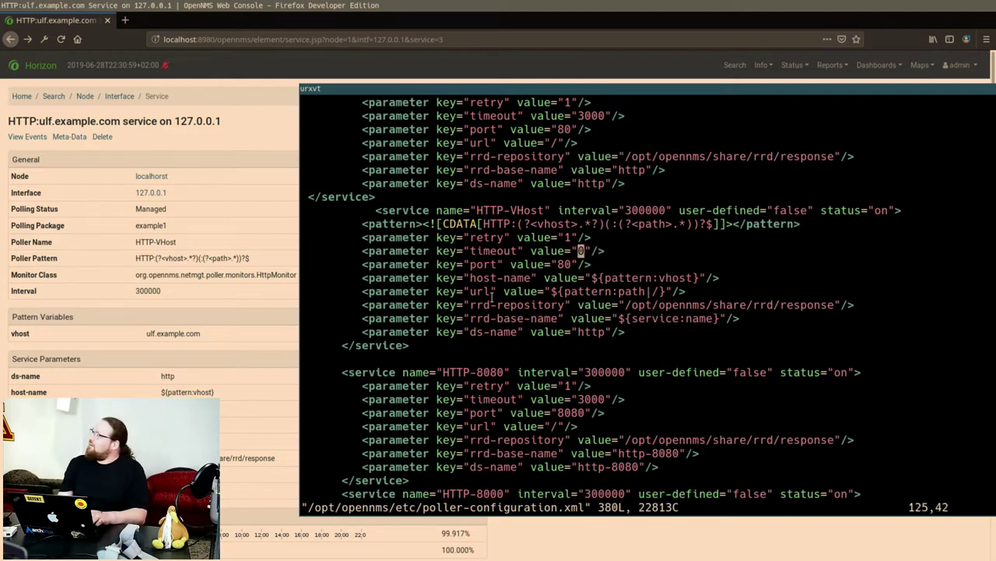
# Set the HTTP-VHost timeout value to ${requisition:timeout|60}00
pyautogui.write('i')
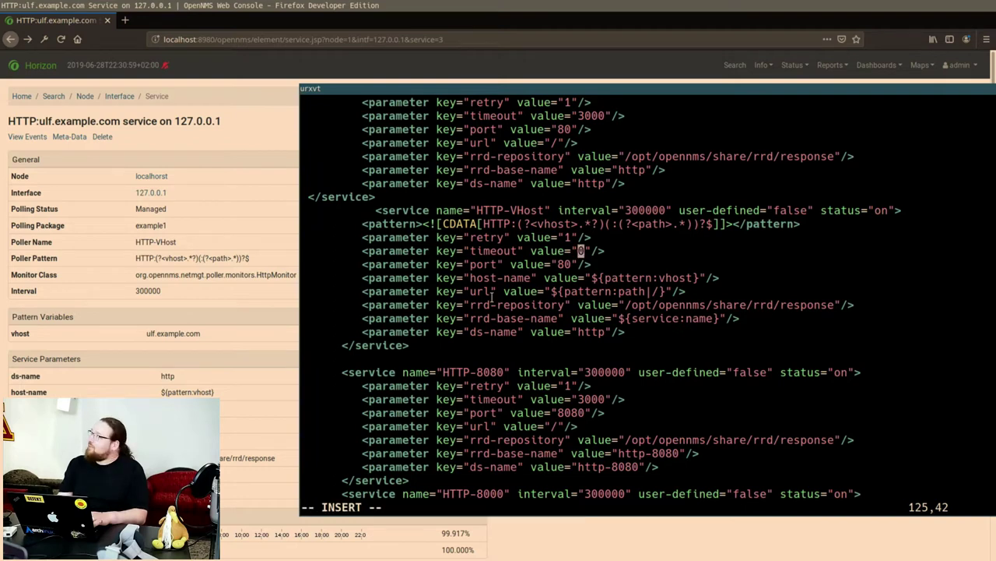
pyautogui.write('0')
pyautogui.press('Left')
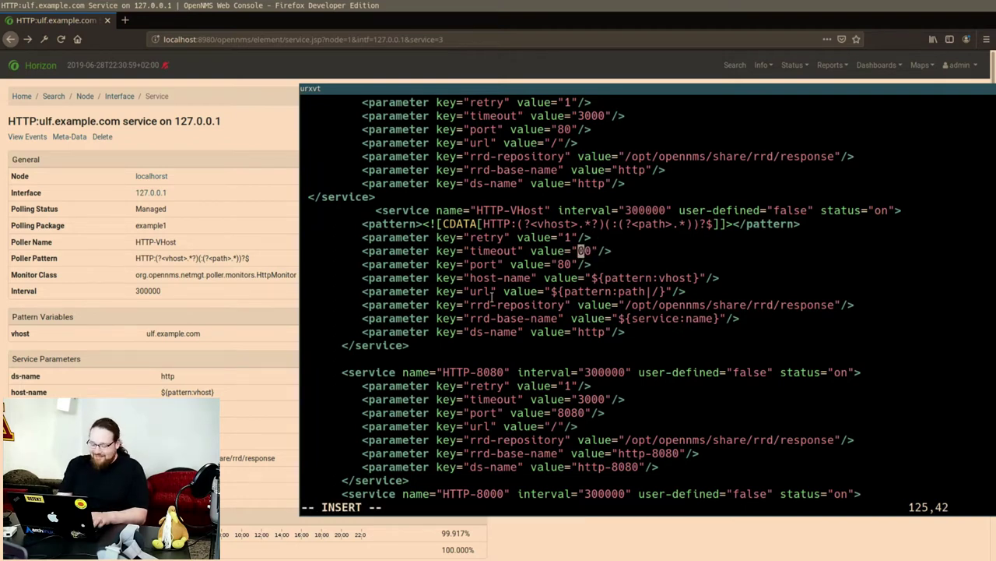
pyautogui.write('${}')
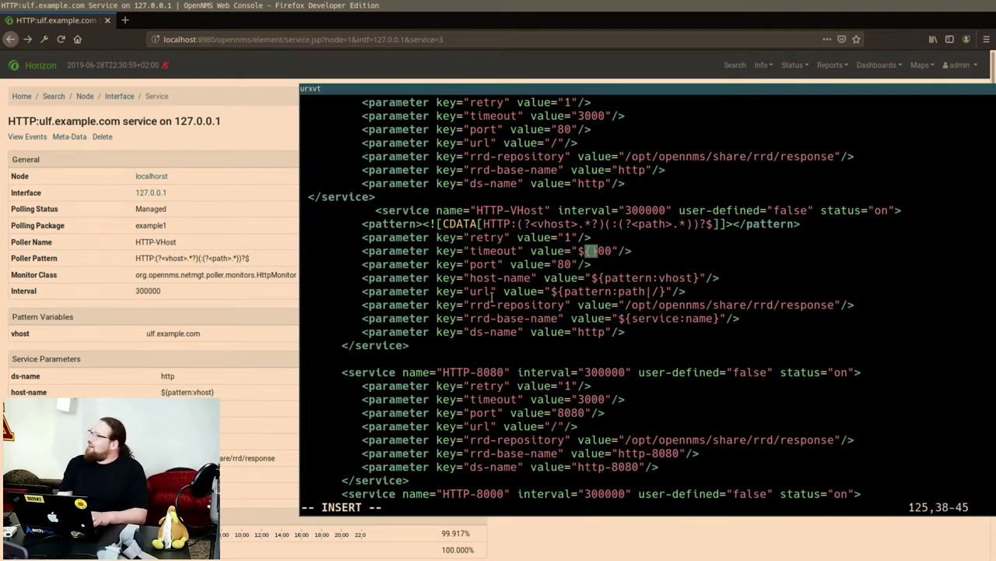
pyautogui.press('Left')
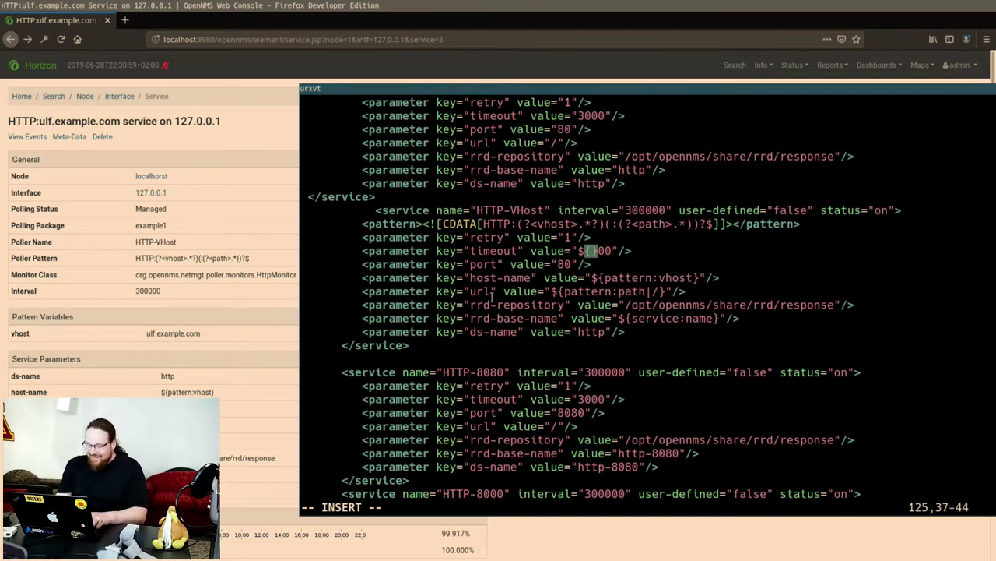
pyautogui.write('requis')
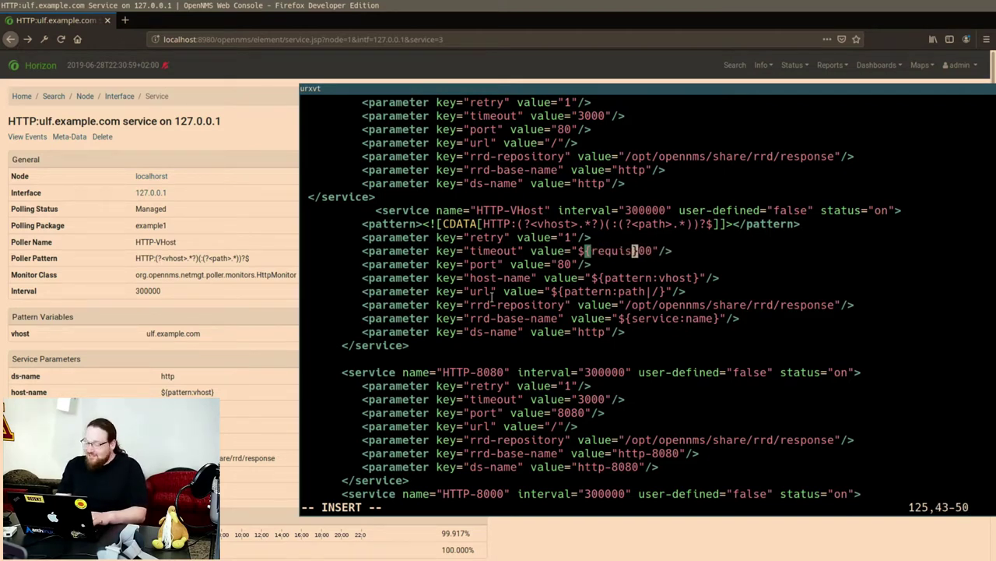
pyautogui.write('ition')
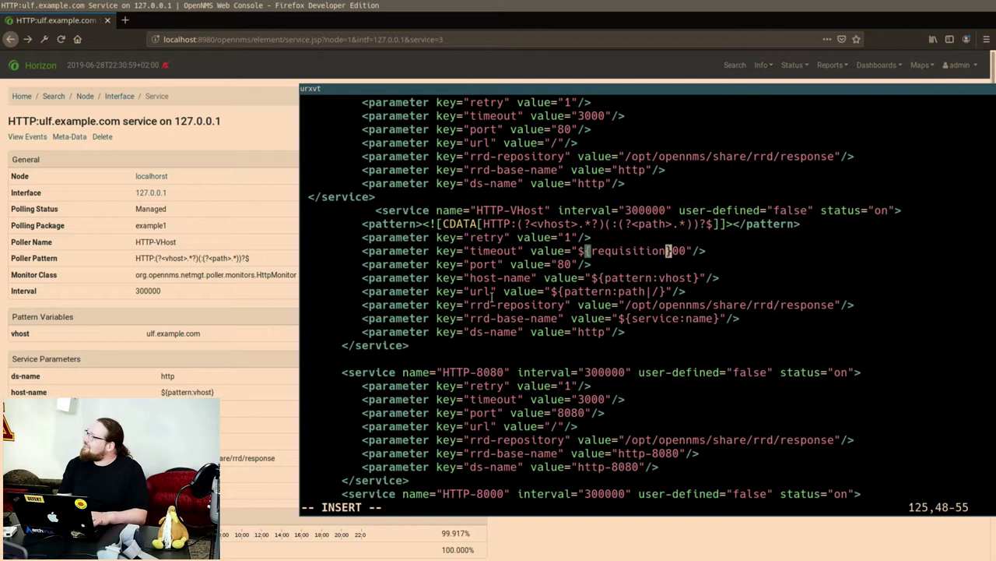
pyautogui.write(':')
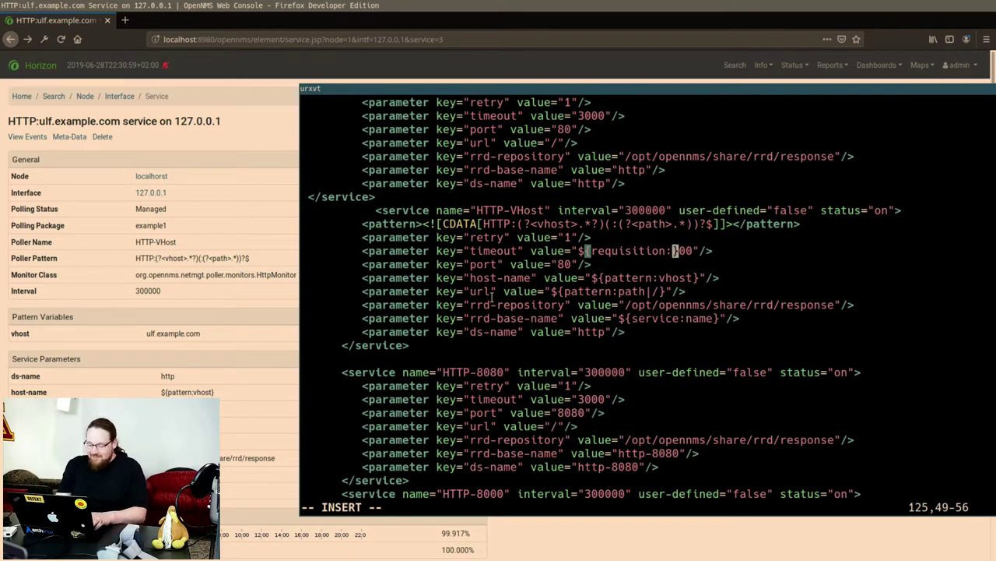
pyautogui.write('timeout')
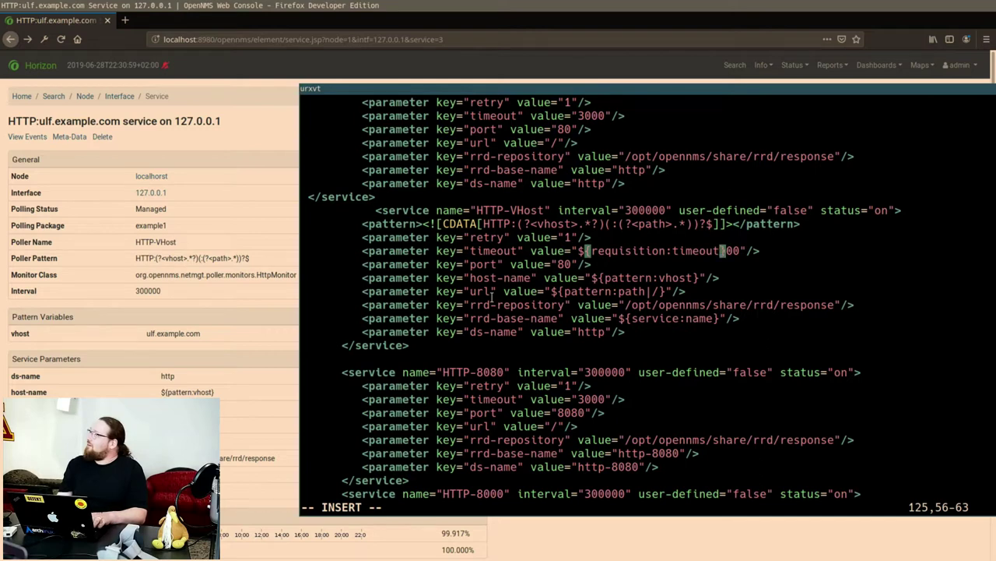
pyautogui.write('|6')
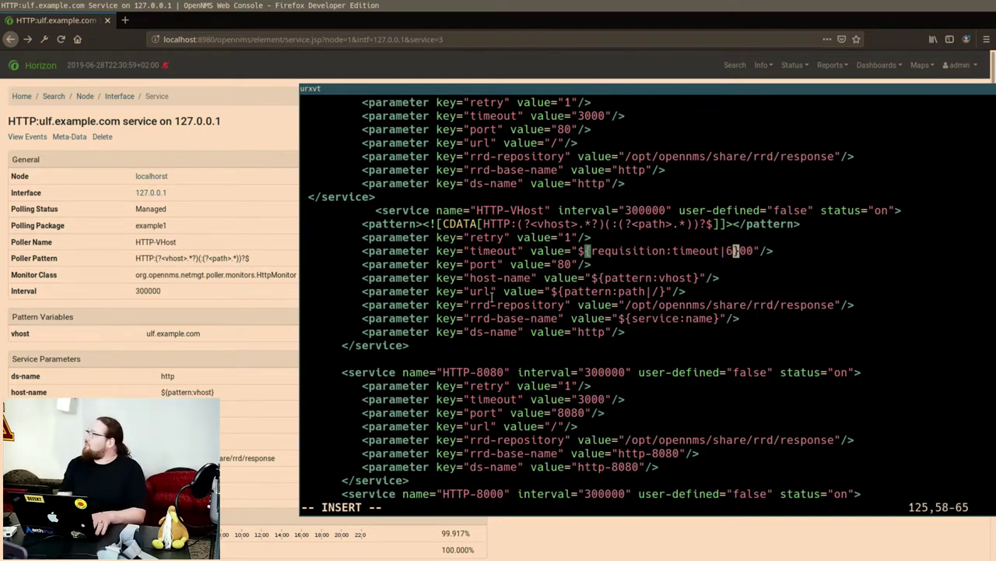
pyautogui.write('0')
pyautogui.press('Escape')
pyautogui.press('j')
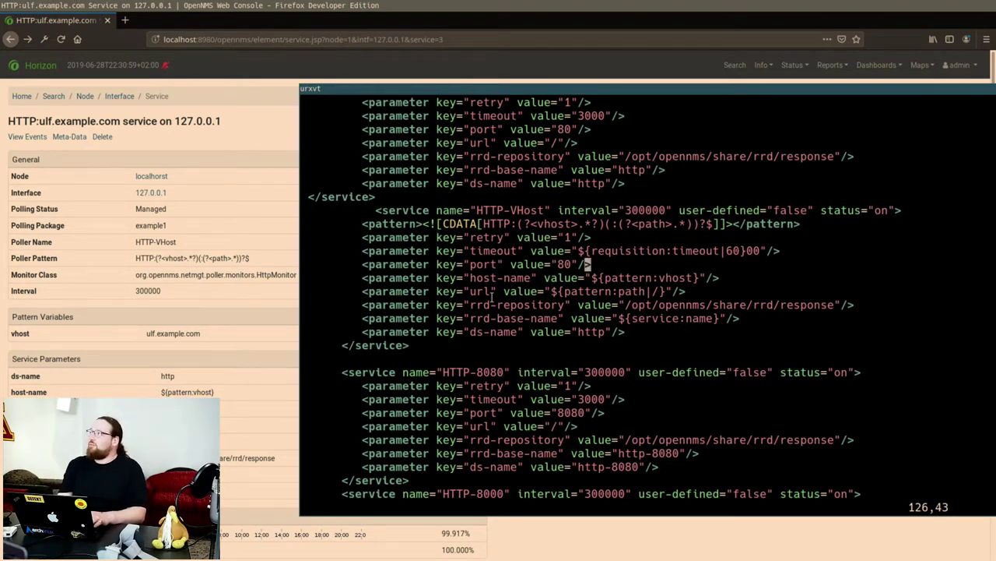
# Save and close the poller configuration, and reopen /opt/opennms/etc/poller-configuration.xml in vim
pyautogui.write(':wq')
pyautogui.press('Return')
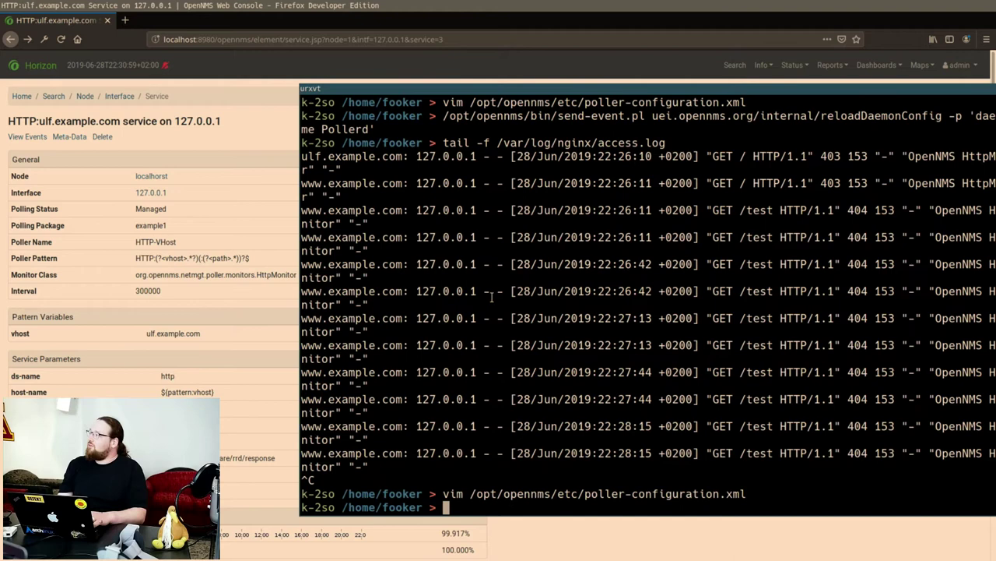
pyautogui.press('Up')
pyautogui.press('Return')
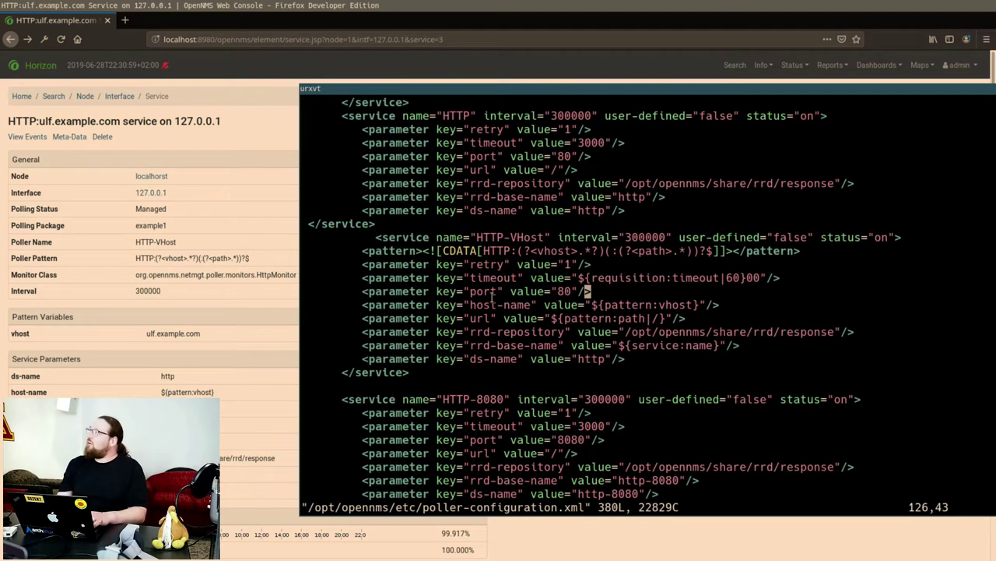
# Examine the requisition:timeout placeholder and its default in the HTTP-VHost timeout parameter
pyautogui.press('k')
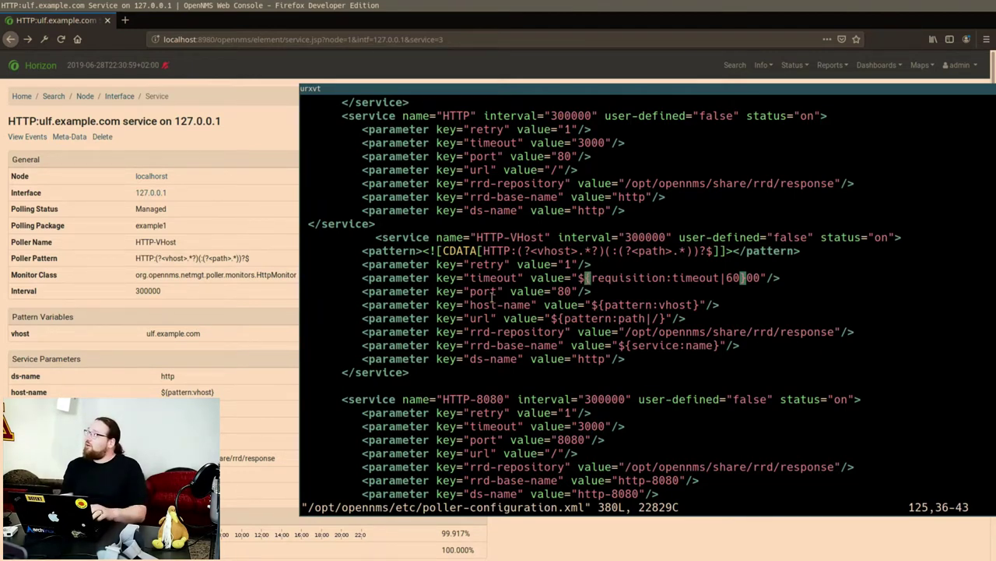
pyautogui.press('j')
pyautogui.press('j')
pyautogui.press('l')
pyautogui.press('l')
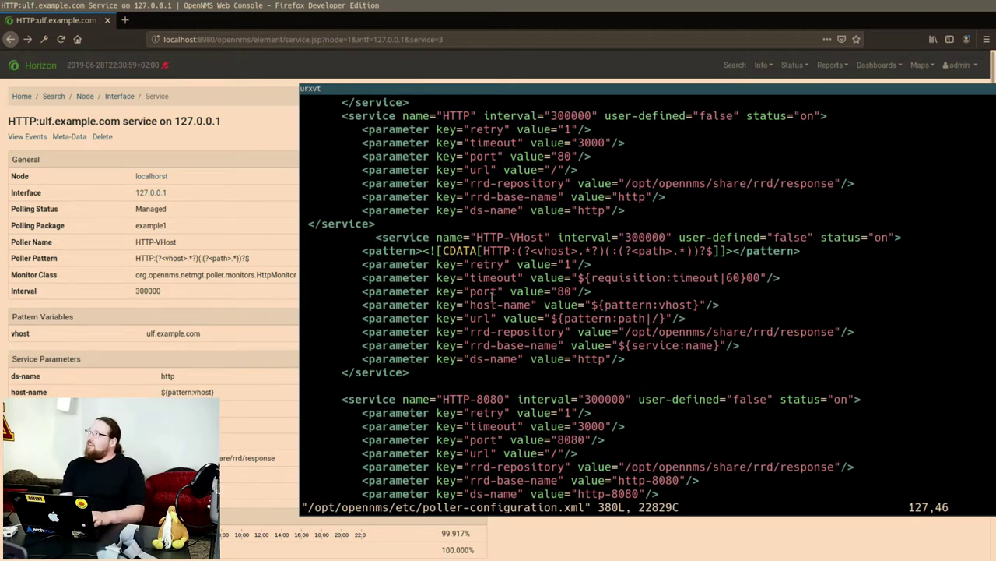
pyautogui.press('k')
pyautogui.press('k')
pyautogui.press('h')
pyautogui.press('h')
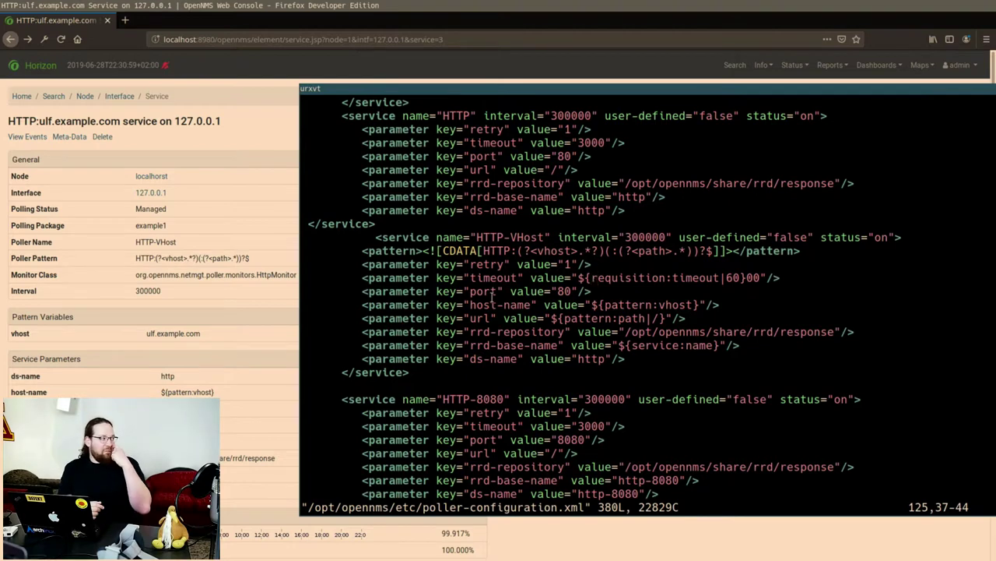
# Insert pattern:timeout as a second alternative, making the HTTP-VHost timeout value ${requisition:timeout|pattern:timeout|60}00
pyautogui.press('l')
pyautogui.press('l')
pyautogui.press('l')
pyautogui.press('l')
pyautogui.press('l')
pyautogui.press('l')
pyautogui.press('l')
pyautogui.press('l')
pyautogui.press('l')
pyautogui.press('l')
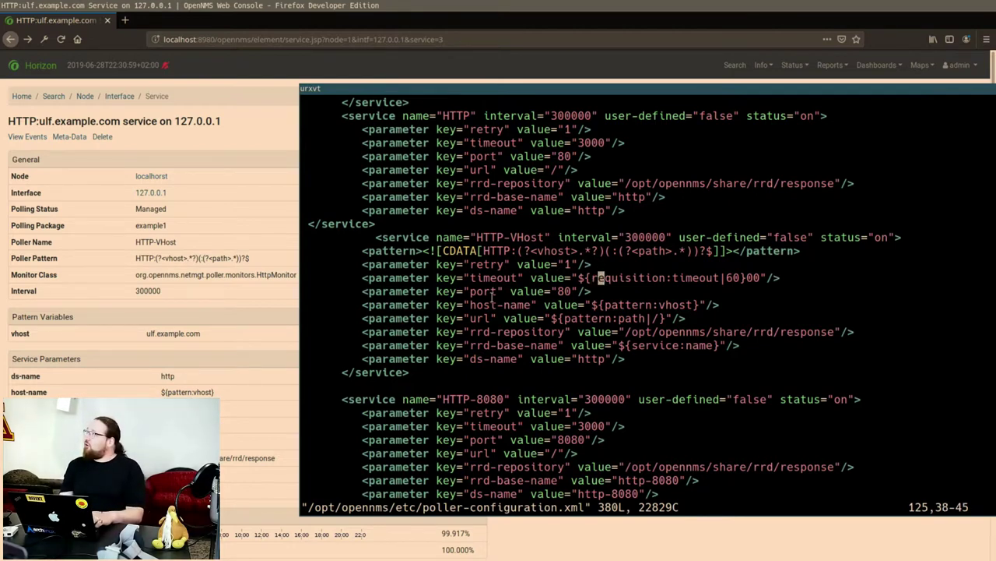
pyautogui.press('l')
pyautogui.press('l')
pyautogui.press('l')
pyautogui.press('l')
pyautogui.press('l')
pyautogui.press('l')
pyautogui.press('l')
pyautogui.press('l')
pyautogui.press('l')
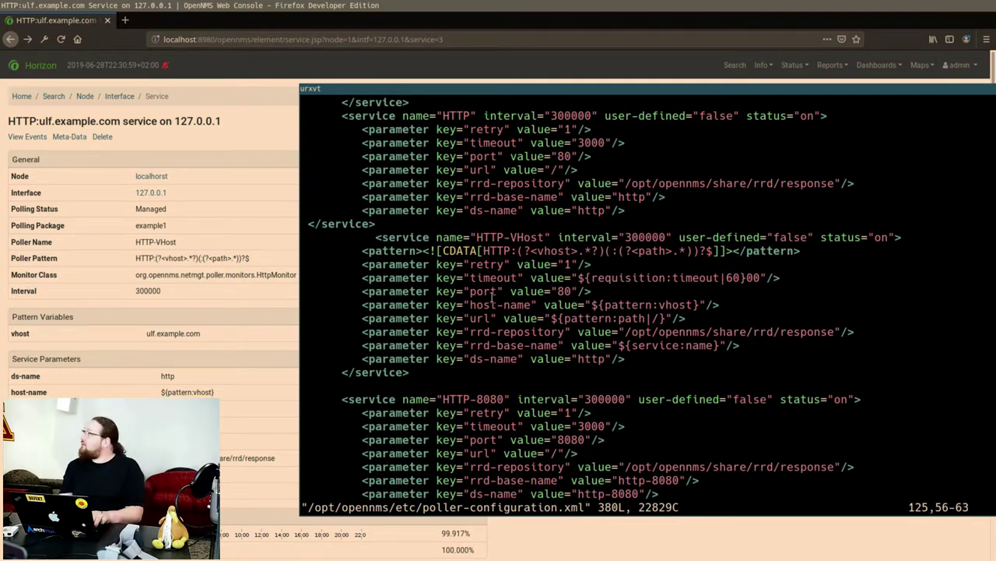
pyautogui.press('a')
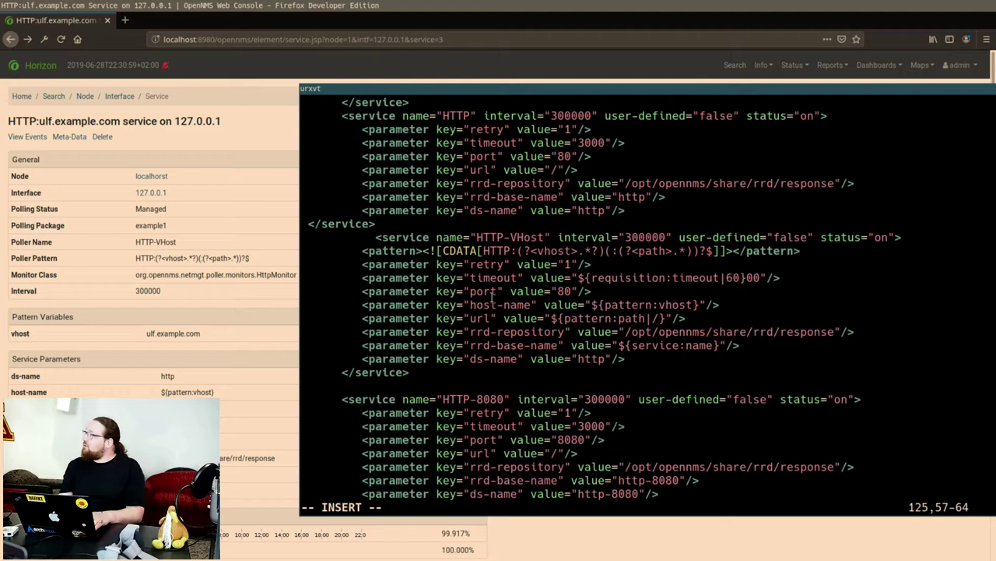
pyautogui.write('pattern:')
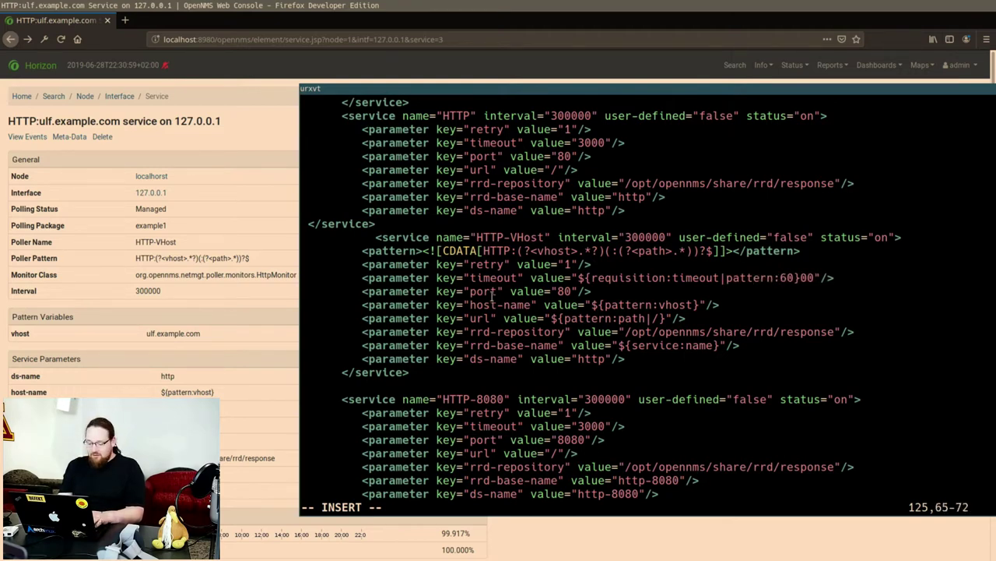
pyautogui.write('timeout|')
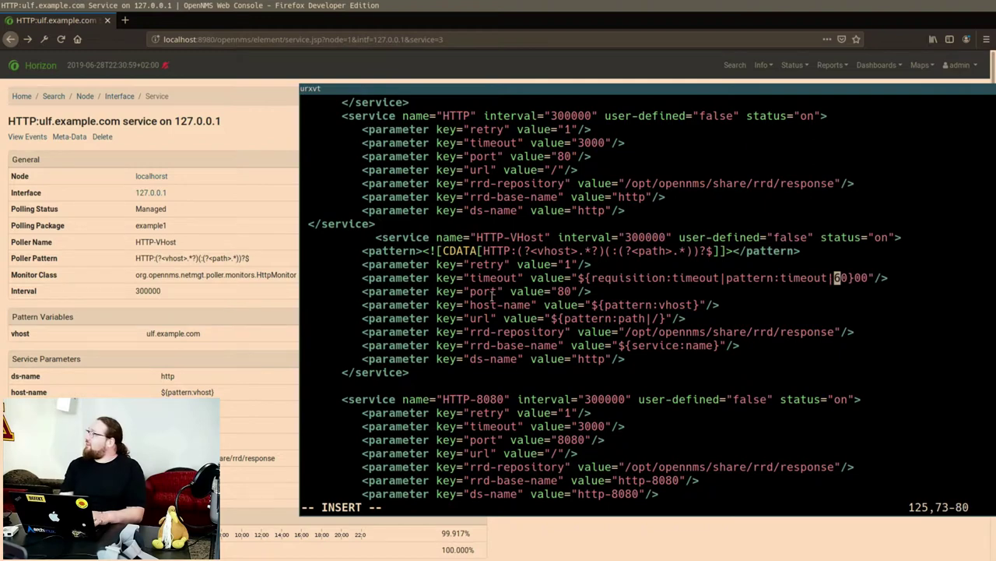
# Examine the named groups in the HTTP-VHost pattern and the order of alternatives in the timeout expression
pyautogui.press('Up')
pyautogui.press('Up')
pyautogui.press('Right')
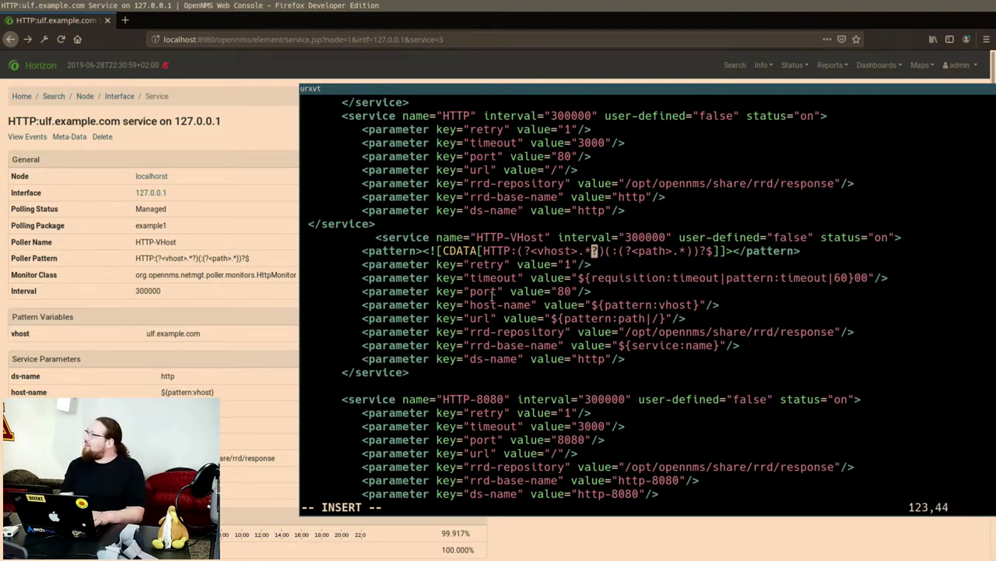
pyautogui.press('Right')
pyautogui.press('Right')
pyautogui.press('Right')
pyautogui.press('Down')
pyautogui.press('Down')
pyautogui.press('Right')
pyautogui.press('Right')
pyautogui.press('Right')
pyautogui.press('Right')
pyautogui.press('Right')
pyautogui.press('Right')
pyautogui.press('Right')
pyautogui.press('Right')
pyautogui.press('Right')
pyautogui.press('Right')
pyautogui.press('Right')
pyautogui.press('Right')
pyautogui.press('Right')
pyautogui.press('Right')
pyautogui.press('Right')
pyautogui.press('Right')
pyautogui.press('Right')
pyautogui.press('Right')
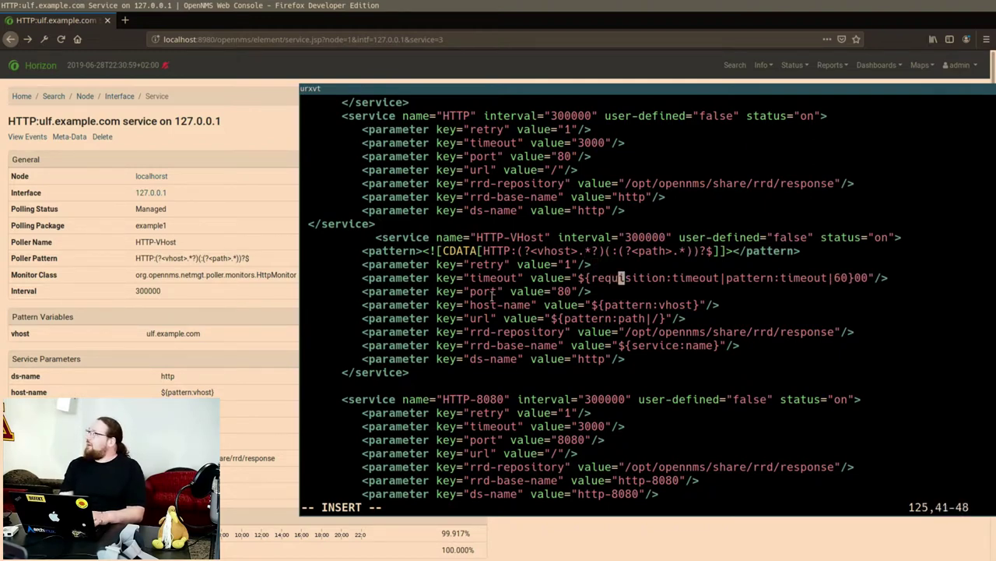
pyautogui.press('Left')
pyautogui.press('Left')
pyautogui.press('Left')
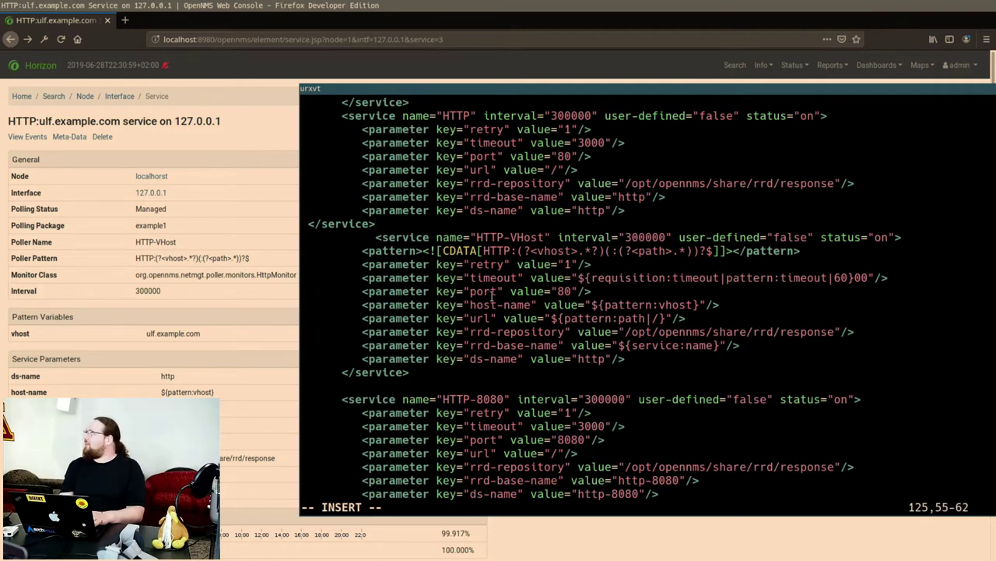
pyautogui.press('Right')
pyautogui.press('Right')
pyautogui.press('Right')
pyautogui.press('Right')
pyautogui.press('Left')
pyautogui.press('Left')
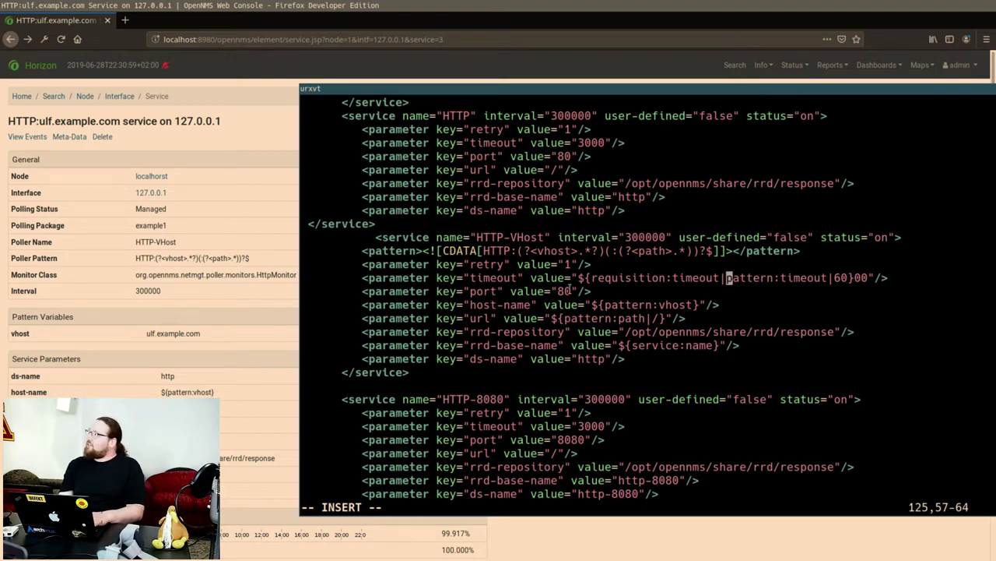
# Examine the service:name placeholder in the HTTP-VHost rrd-base-name parameter and leave insert mode
pyautogui.doubleClick(643, 343)
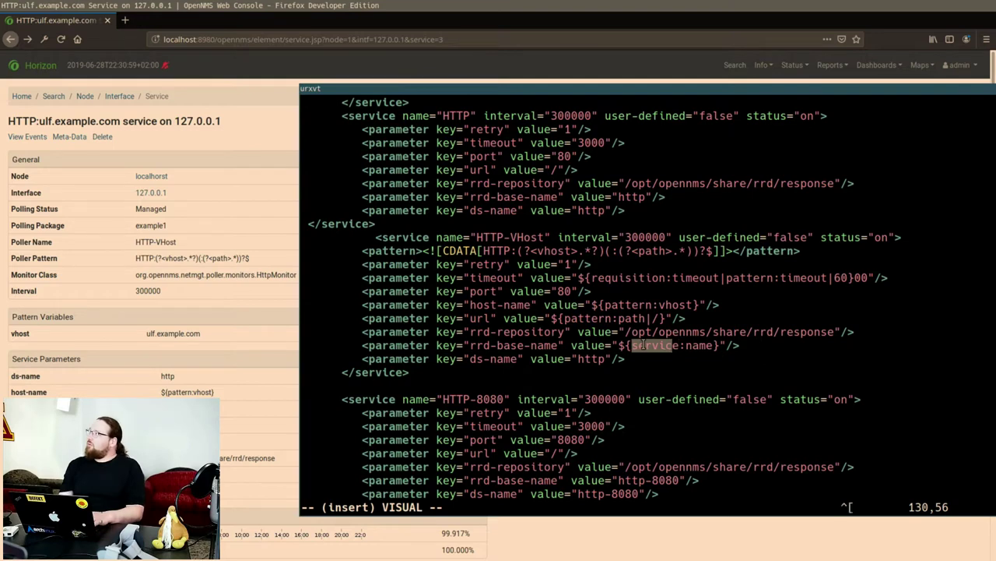
pyautogui.press('Escape')
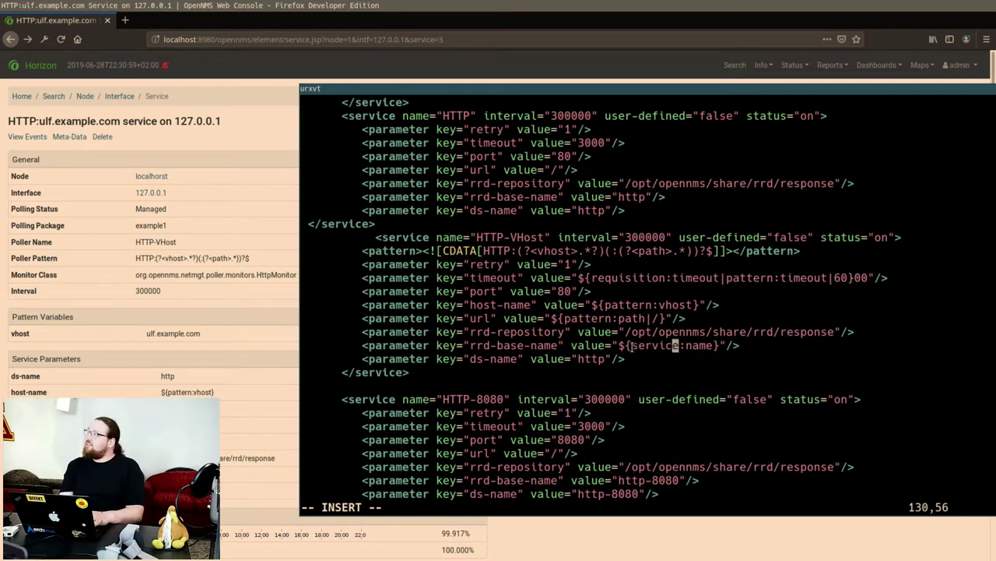
pyautogui.moveTo(627, 346); pyautogui.dragTo(682, 346)
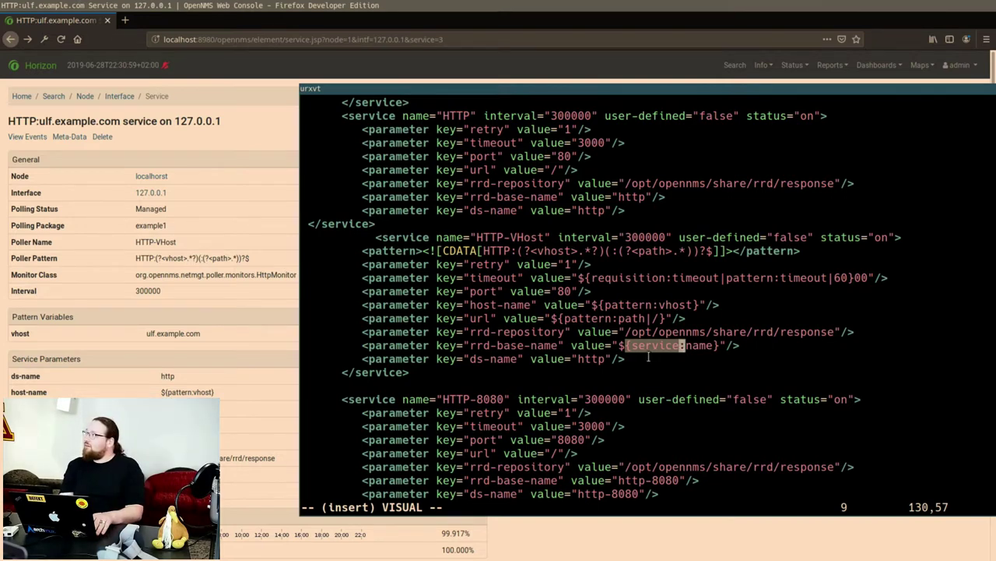
pyautogui.press('Escape')
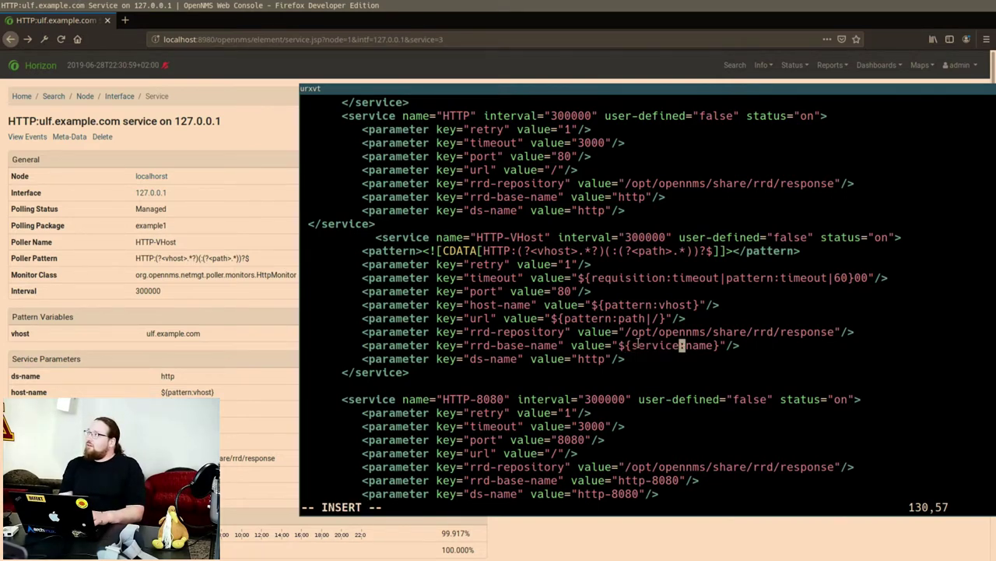
pyautogui.press('Left')
pyautogui.press('Left')
pyautogui.press('Left')
pyautogui.press('Left')
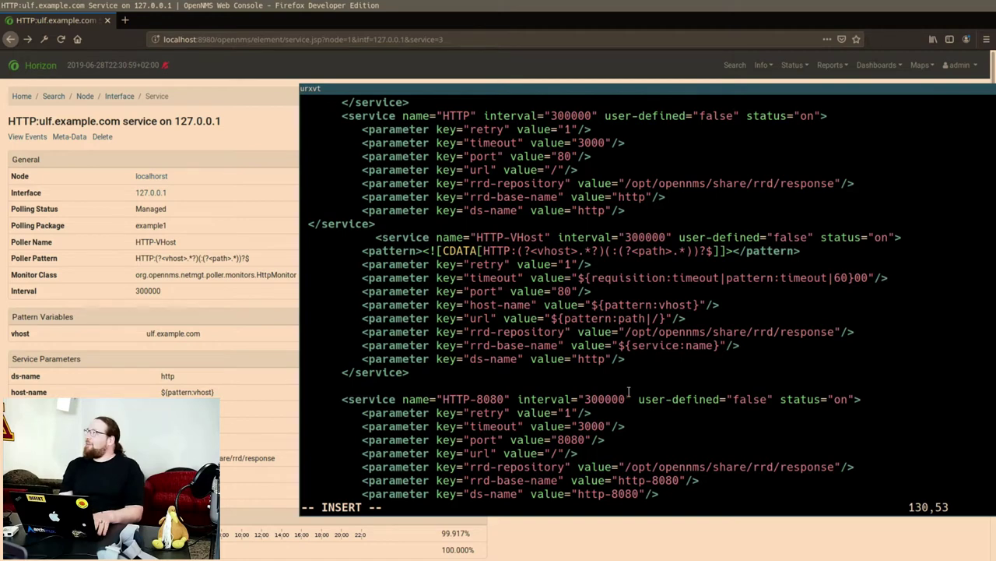
pyautogui.press('Escape')
pyautogui.press('h')
pyautogui.press('h')
pyautogui.press('h')
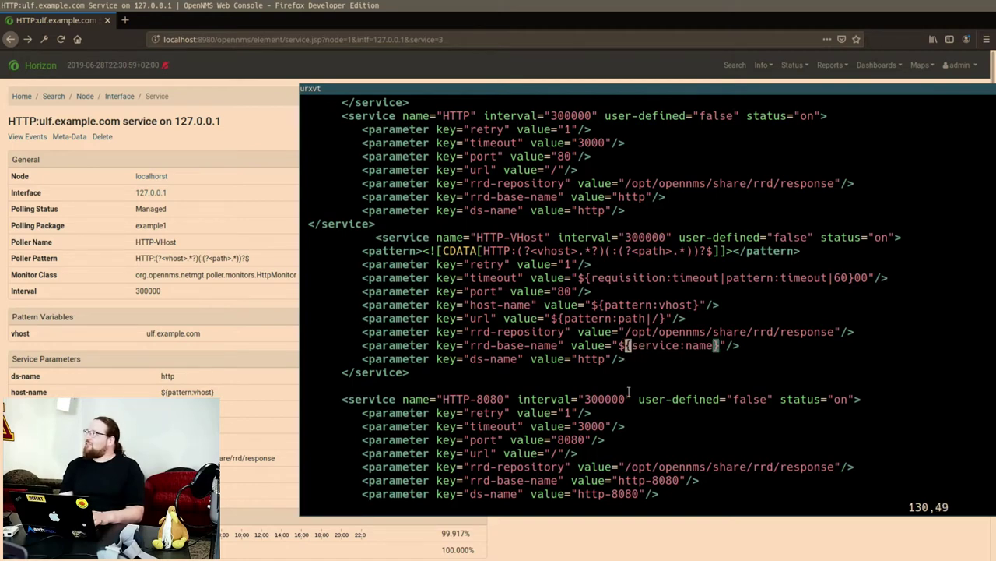
pyautogui.press('l')
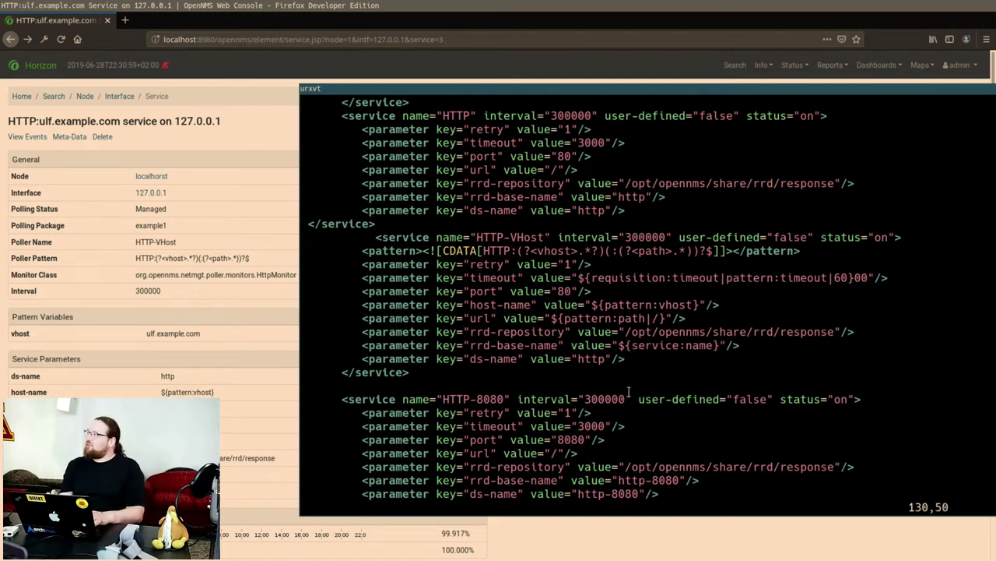
# Try replacing the HTTP-VHost port parameter's value with the placeholder ${interface:address}
pyautogui.press('k')
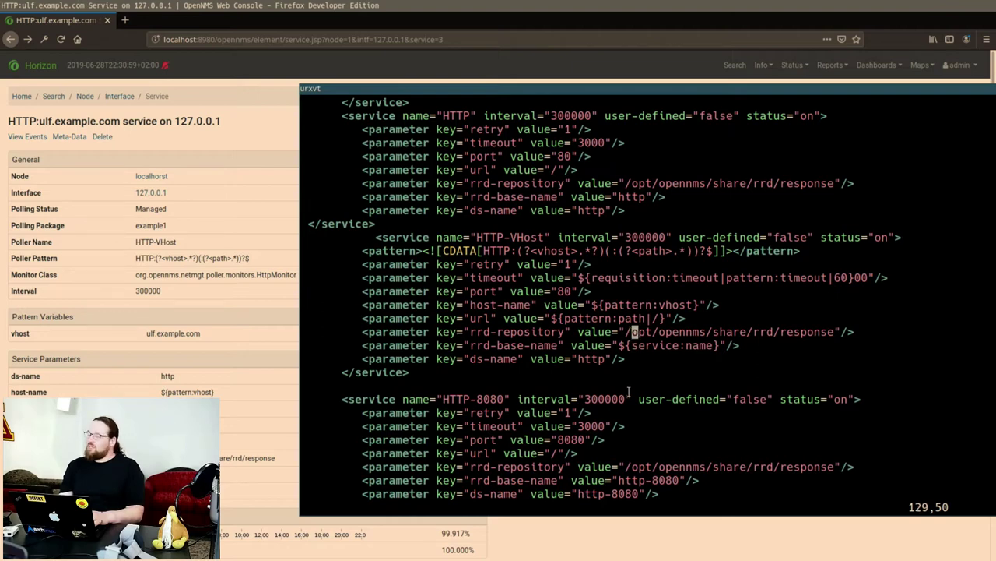
pyautogui.press('j')
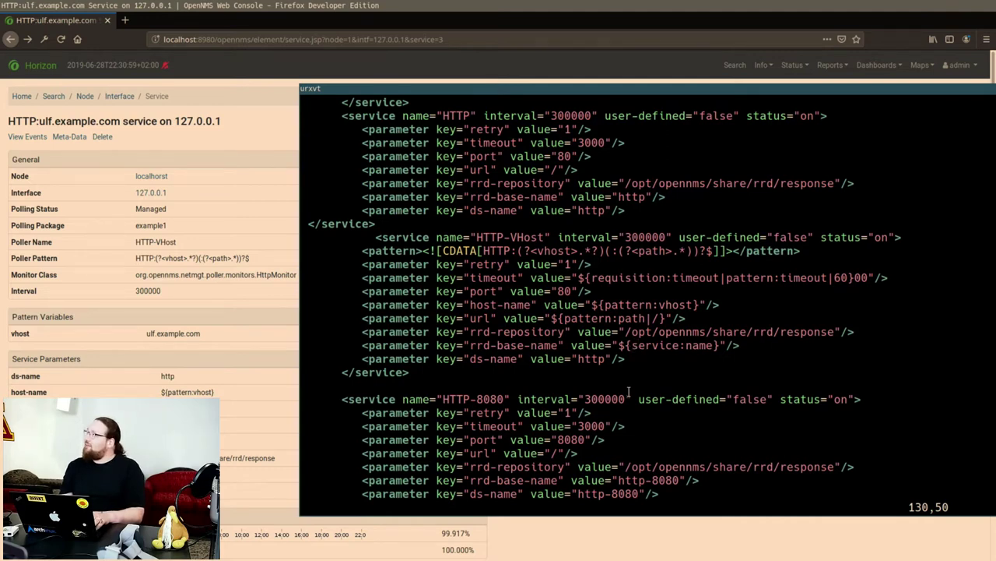
pyautogui.press('k')
pyautogui.press('k')
pyautogui.press('k')
pyautogui.press('k')
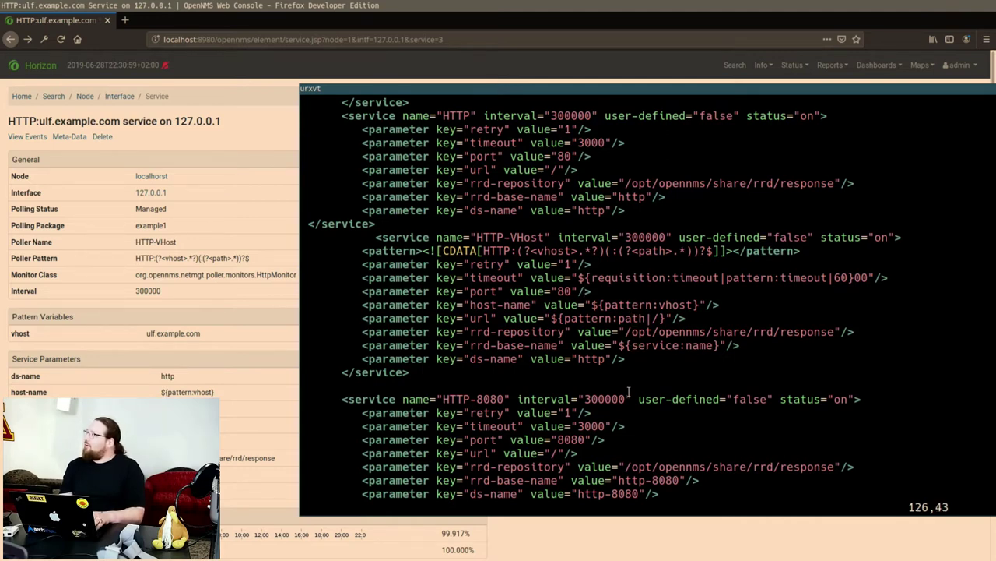
pyautogui.press('h')
pyautogui.press('h')
pyautogui.press('h')
pyautogui.press('h')
pyautogui.press('h')
pyautogui.press('l')
pyautogui.press('l')
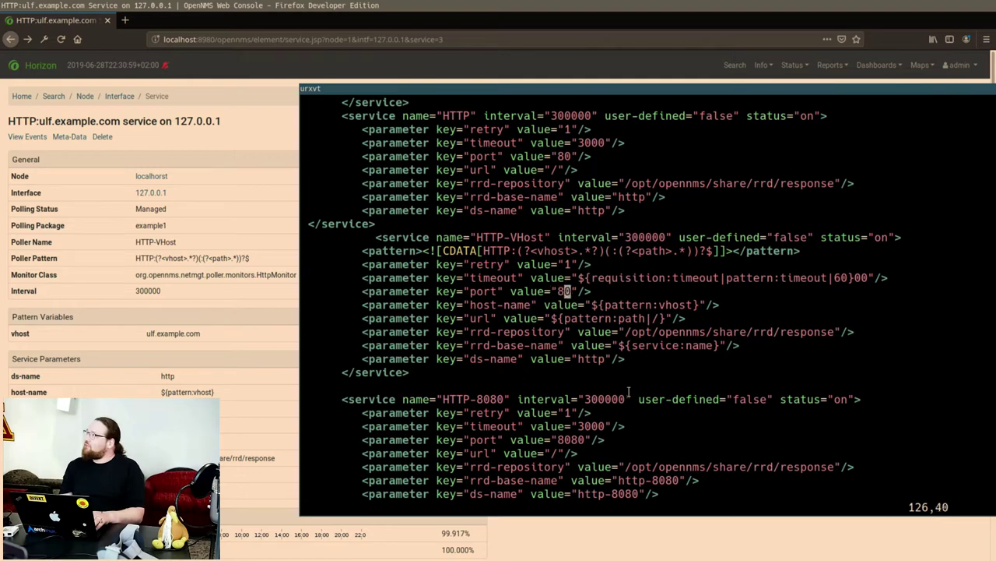
pyautogui.press('h')
pyautogui.write('cw')
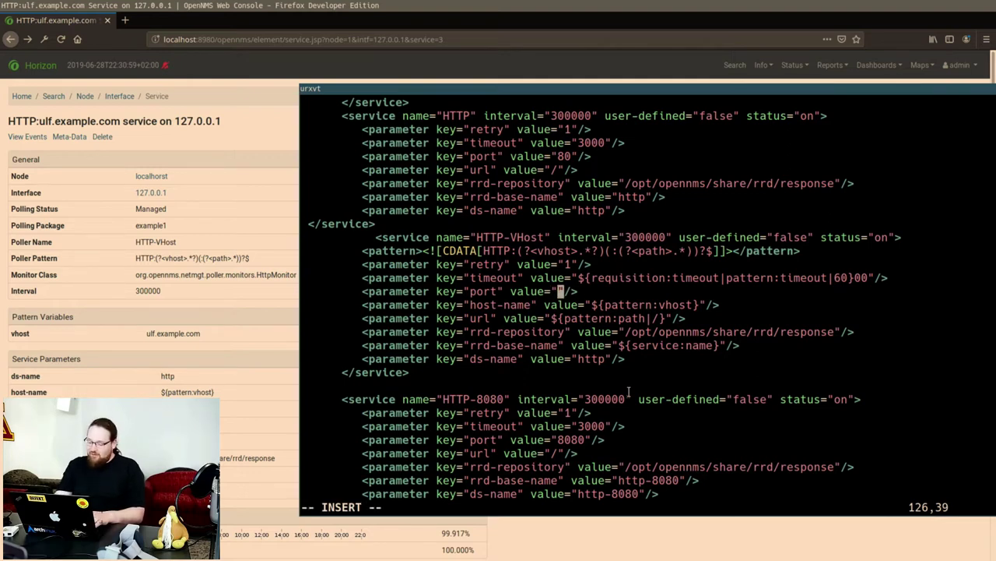
pyautogui.write('${}')
pyautogui.press('Left')
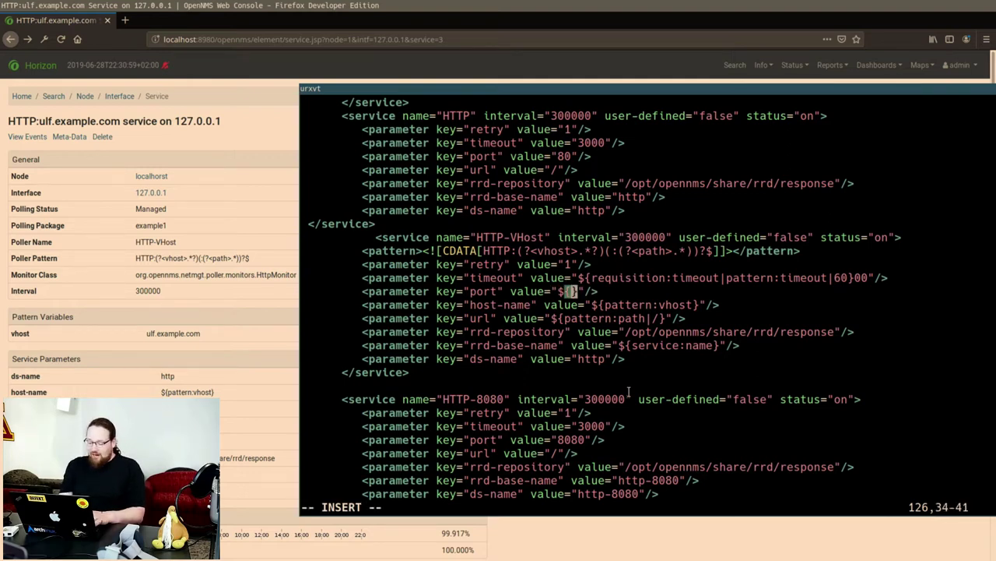
pyautogui.write('interfa')
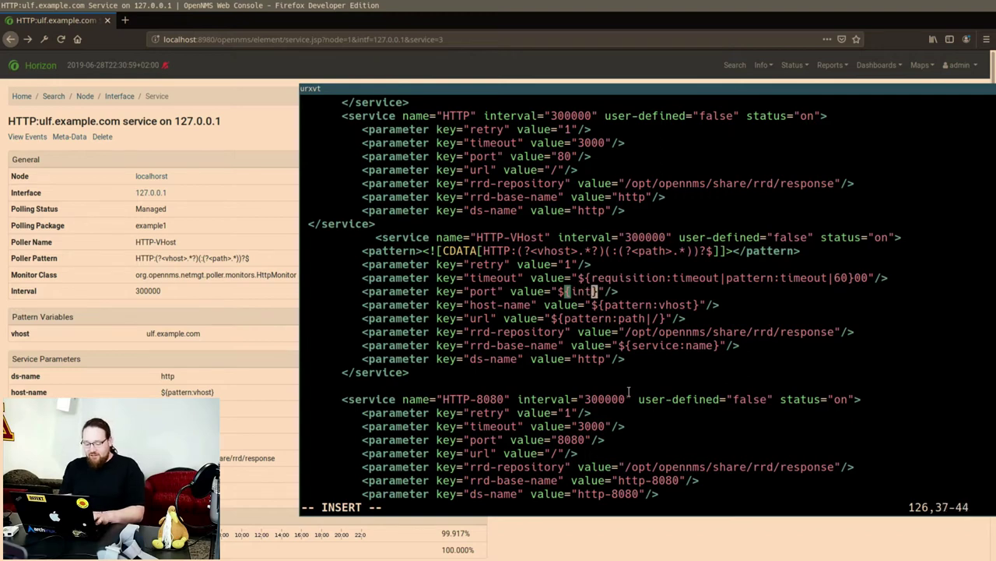
pyautogui.write('ce:addres')
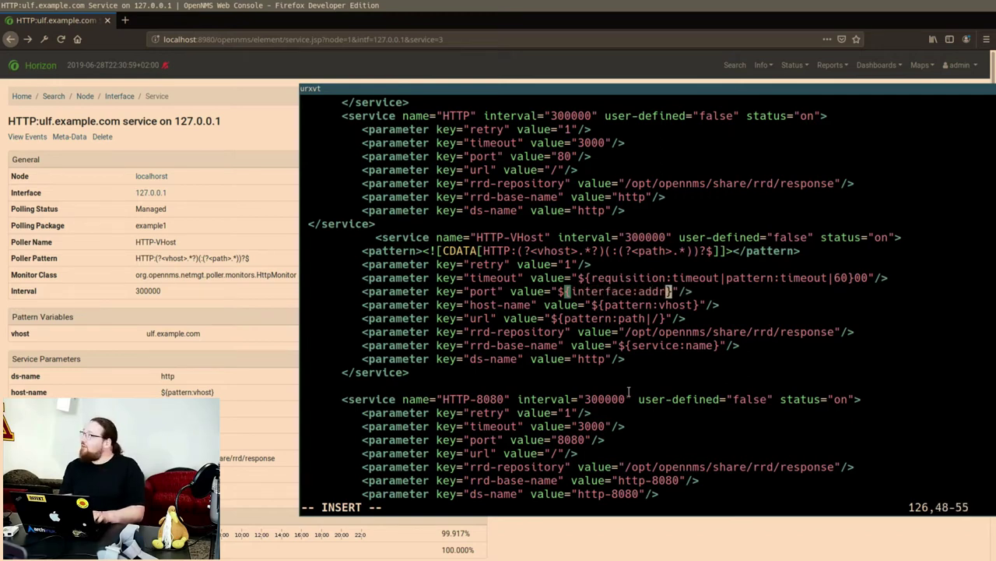
pyautogui.write('s')
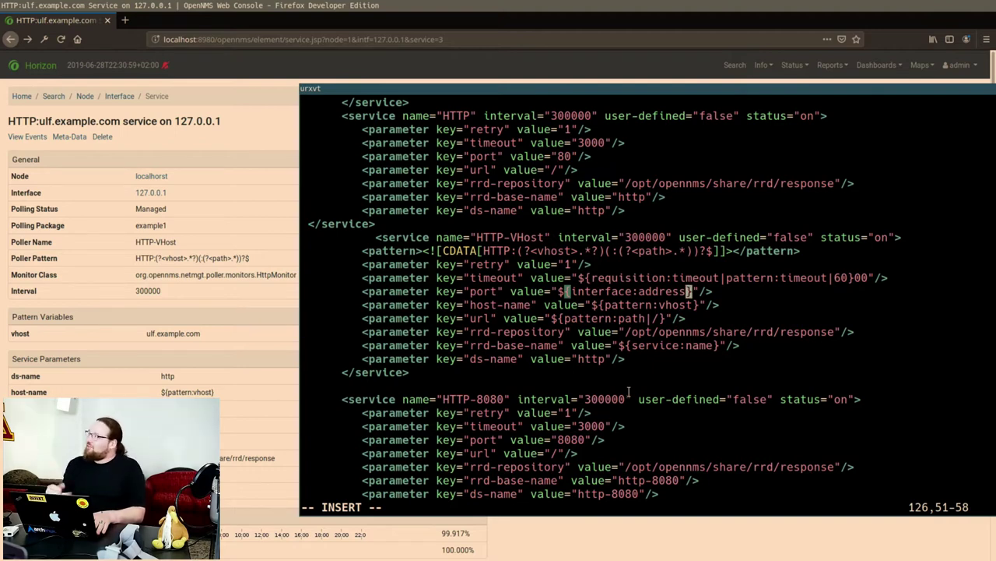
# Undo the HTTP-VHost port edit and the pattern:timeout insertion, restoring the timeout value ${requisition:timeout|60}00
pyautogui.press('Escape')
pyautogui.press('u')
pyautogui.press('u')
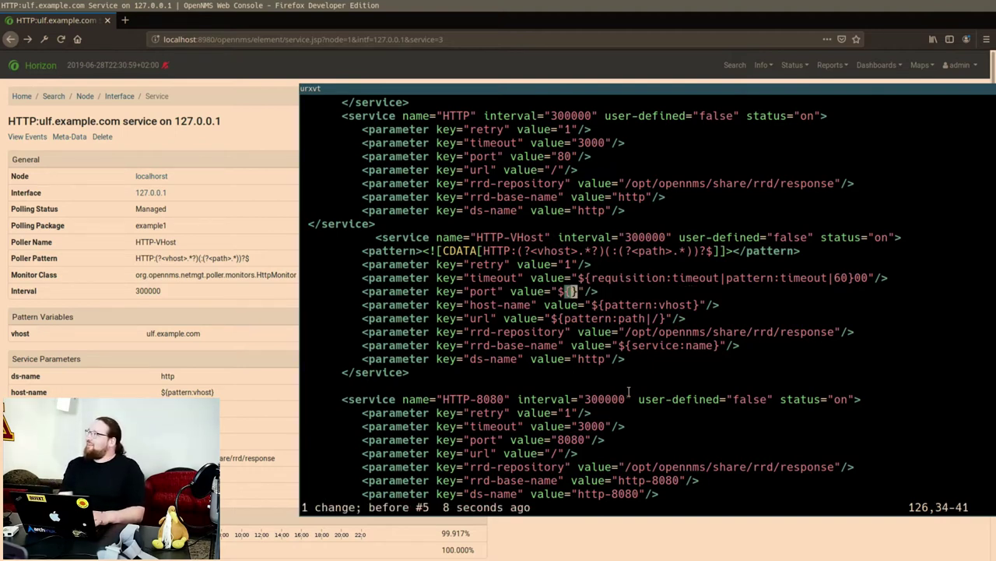
pyautogui.press('u')
pyautogui.press('u')
pyautogui.press('u')
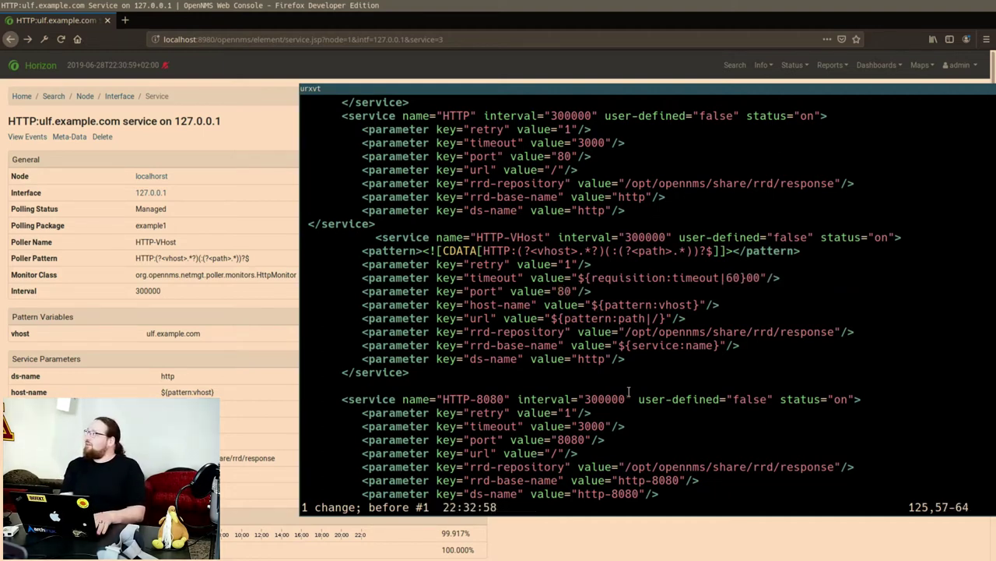
# Save poller-configuration.xml and quit the editor back to the shell
pyautogui.press('j')
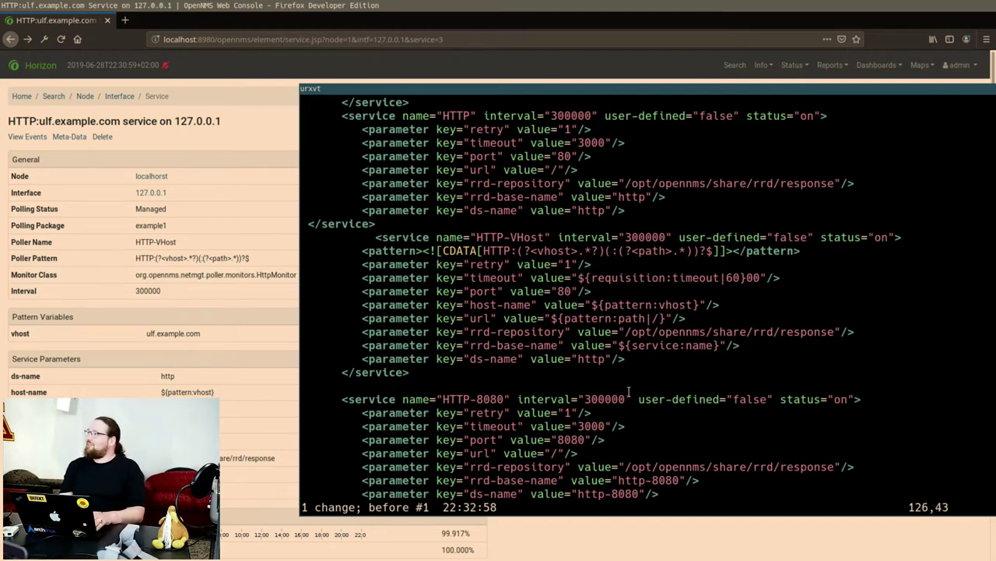
pyautogui.press(':')
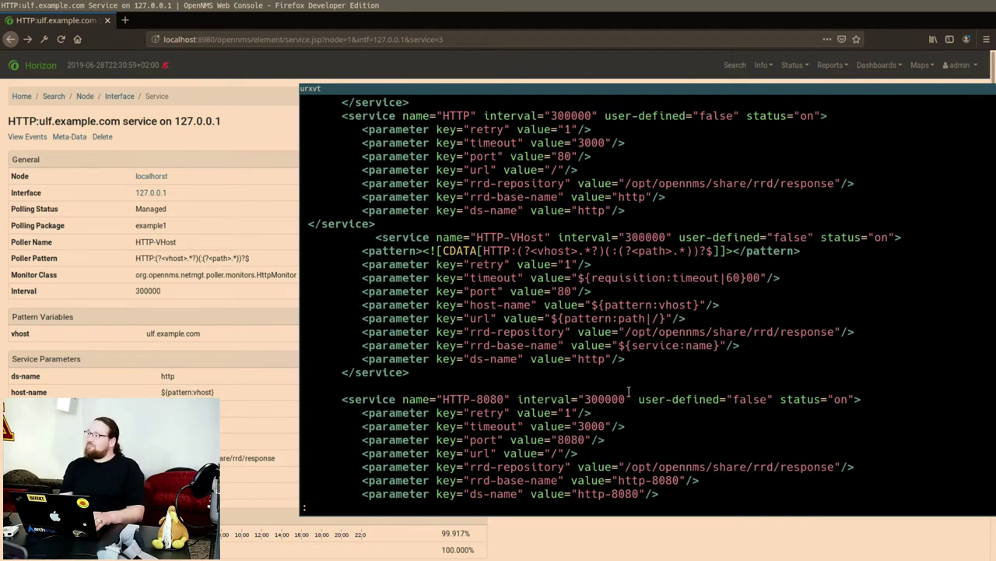
pyautogui.write('x')
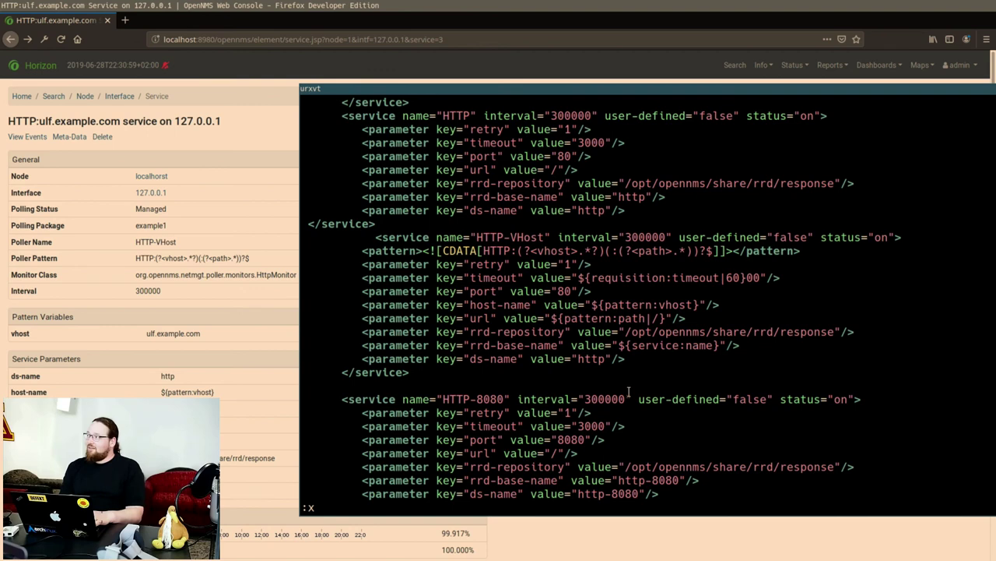
pyautogui.press('Return')
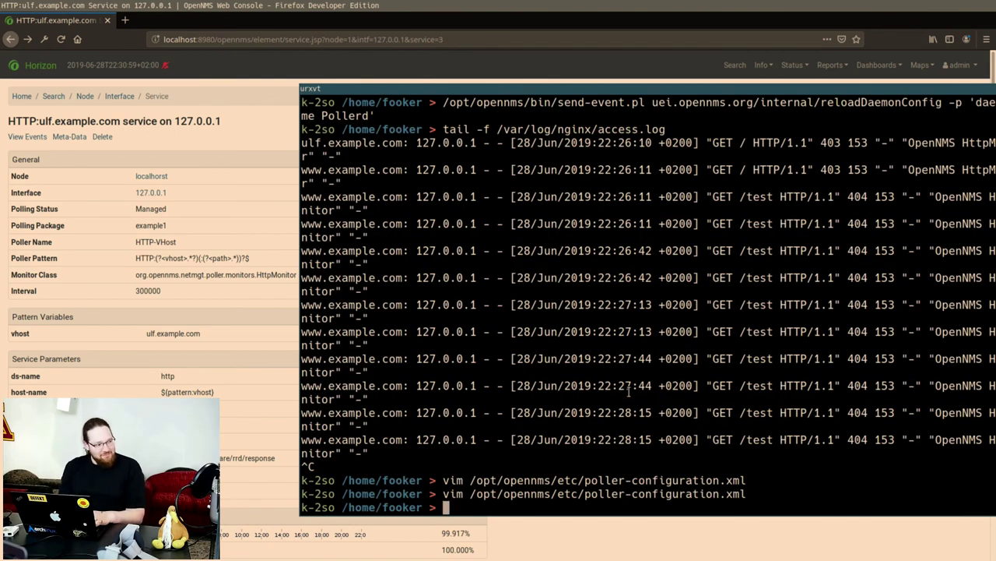